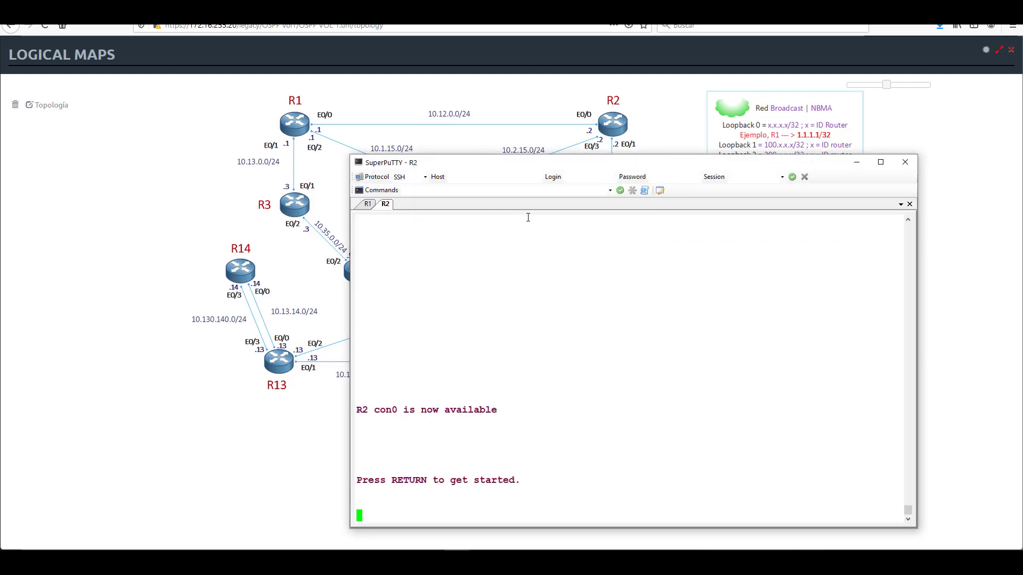
- Switch to the R1 console and enter privileged EXEC mode
left_click(370, 205)
left_click_drag(569, 162, 349, 153)
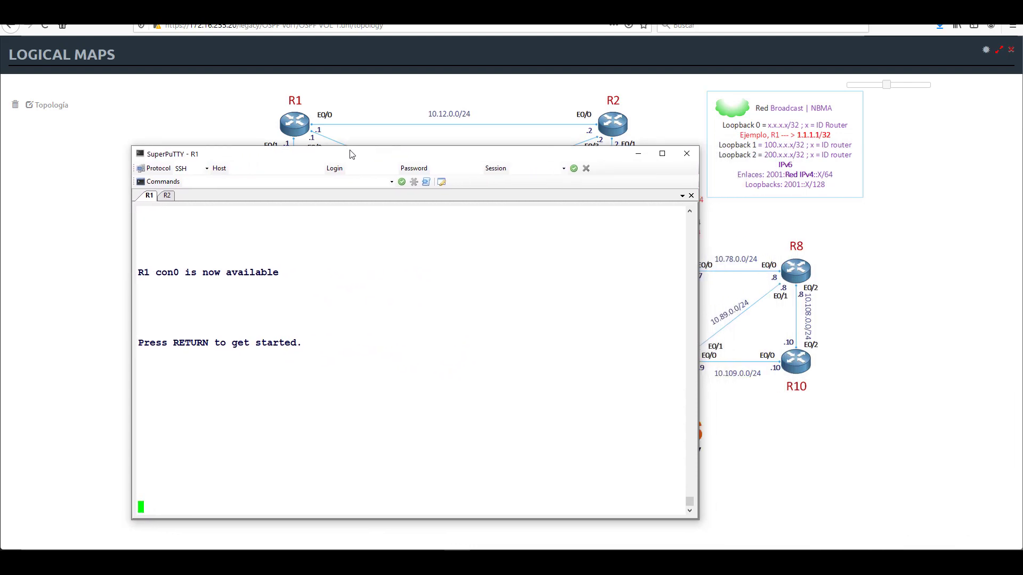
key("Return")
key("Return")
type("ENA")
key("Return")
key("Return")
- Display R1's running configuration and examine the IP addressing of its Ethernet interfaces
type("SH RUN")
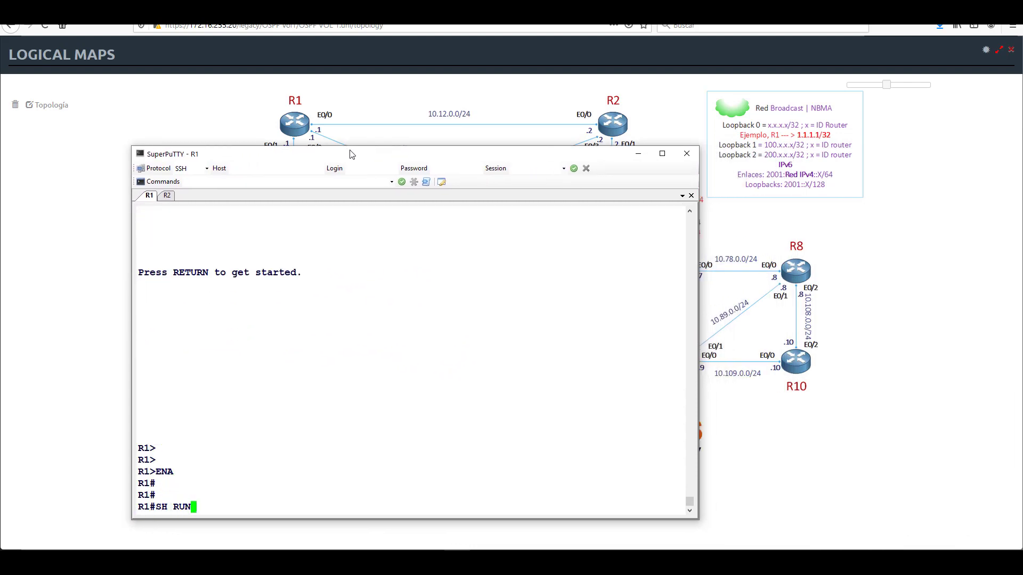
key("Return")
key("space")
key("space")
key("Return")
key("Return")
key("Return")
key("Return")
key("Return")
key("Return")
key("Return")
key("Return")
key("Return")
key("Return")
key("Return")
key("Return")
key("Return")
key("Return")
key("Return")
key("Return")
key("Return")
key("Return")
key("Return")
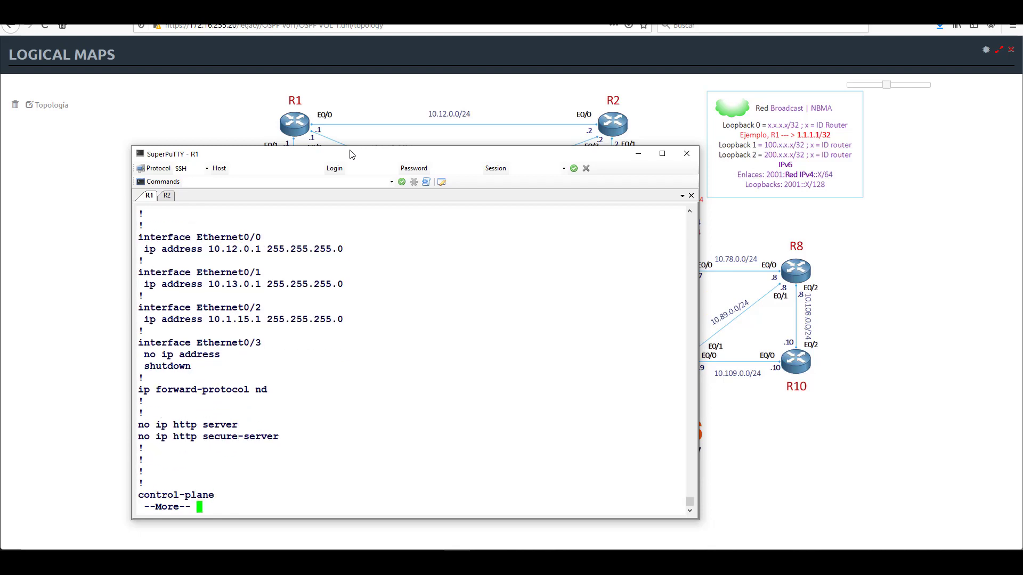
key("q")
key("Return")
key("Return")
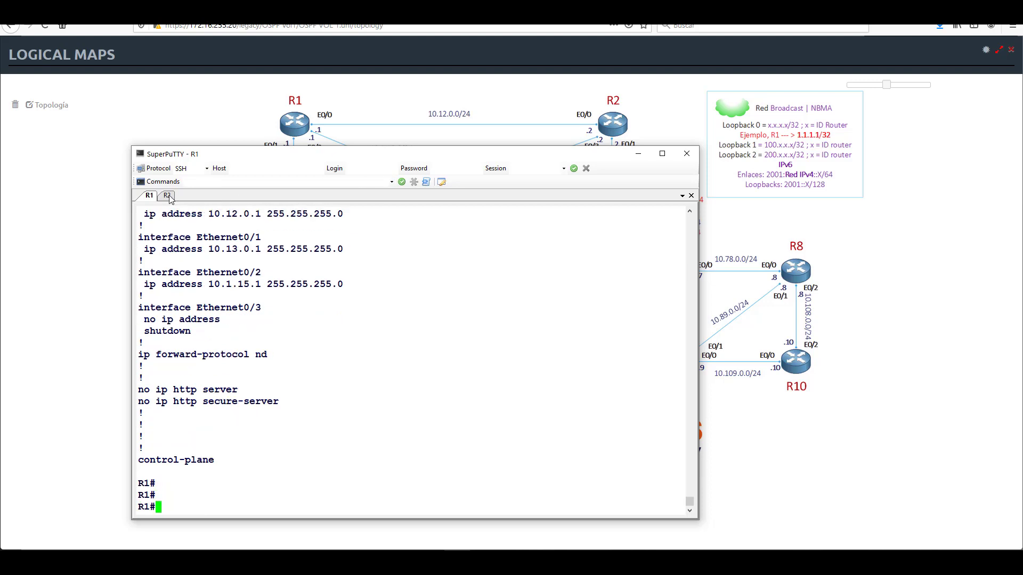
- Switch to the R2 console and enter privileged EXEC mode
left_click(168, 196)
key("Return")
key("Return")
key("Return")
type("ENA")
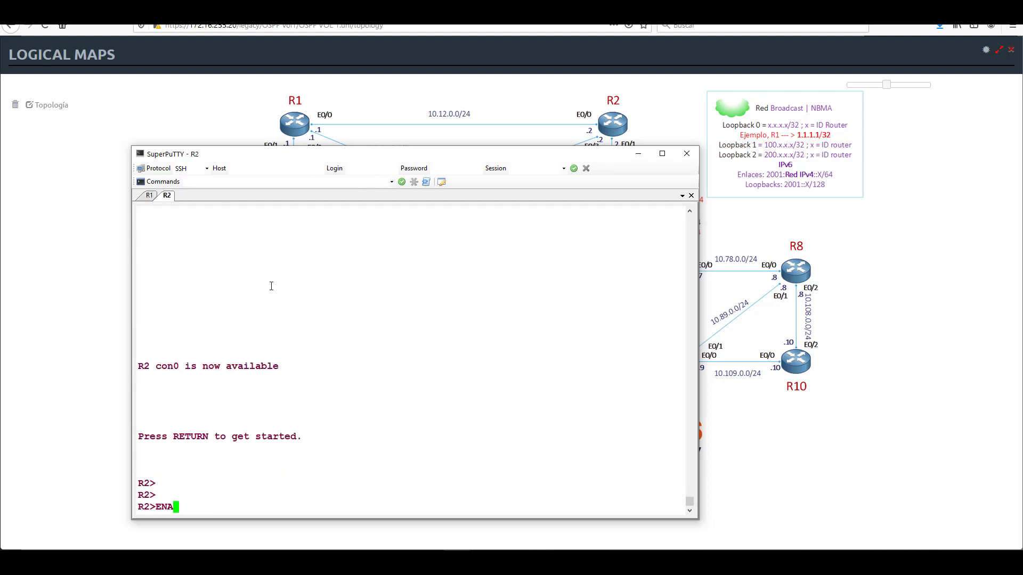
key("Return")
key("Return")
- Display R2's running configuration and examine the IP addressing of its interfaces
type("SH RUN")
key("Return")
key("space")
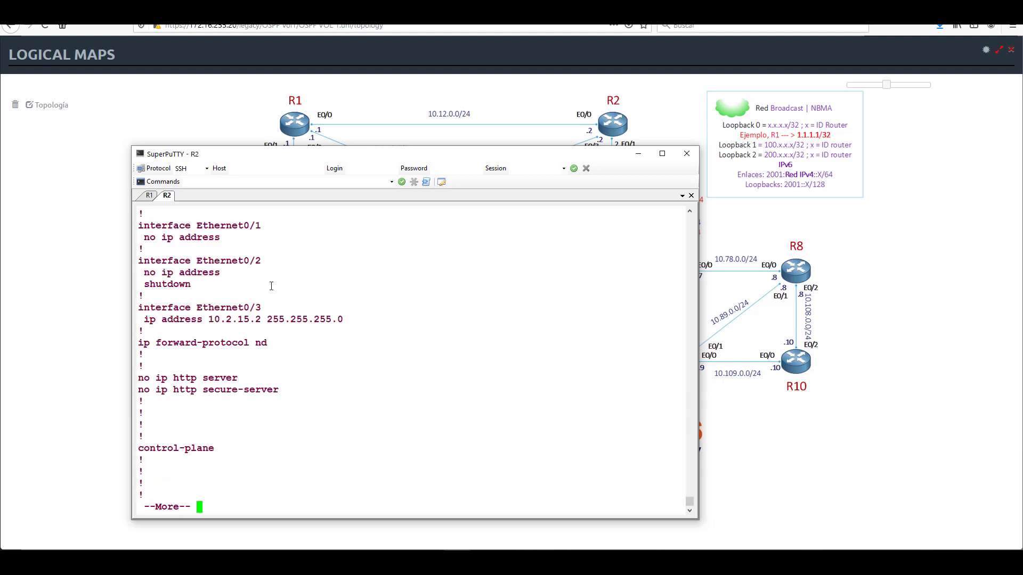
key("q")
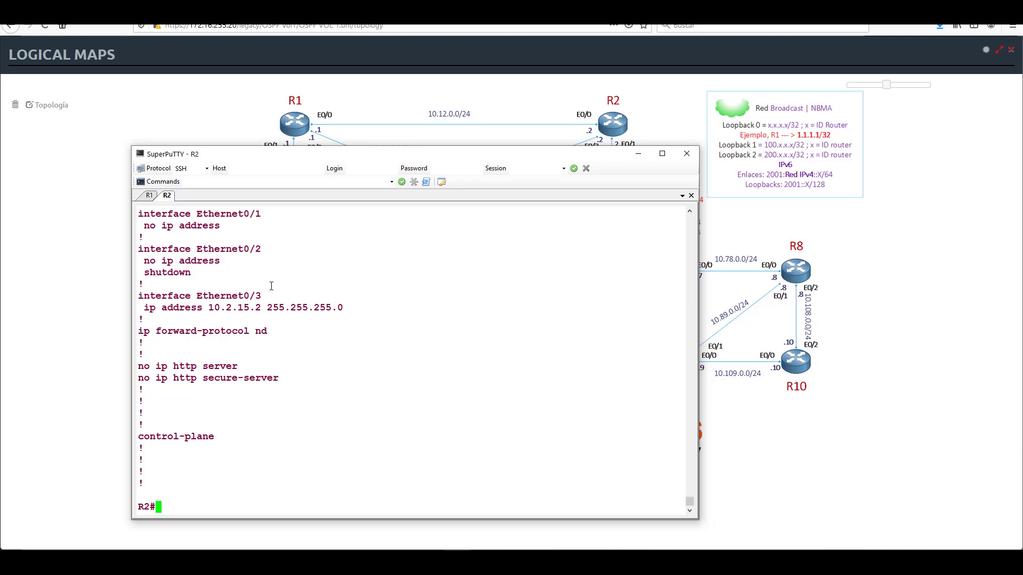
- Enable IPv6 unicast routing on R2 from global configuration mode
type("CONF T")
key("Return")
type("ipv6 uni")
key("Tab")
key("Return")
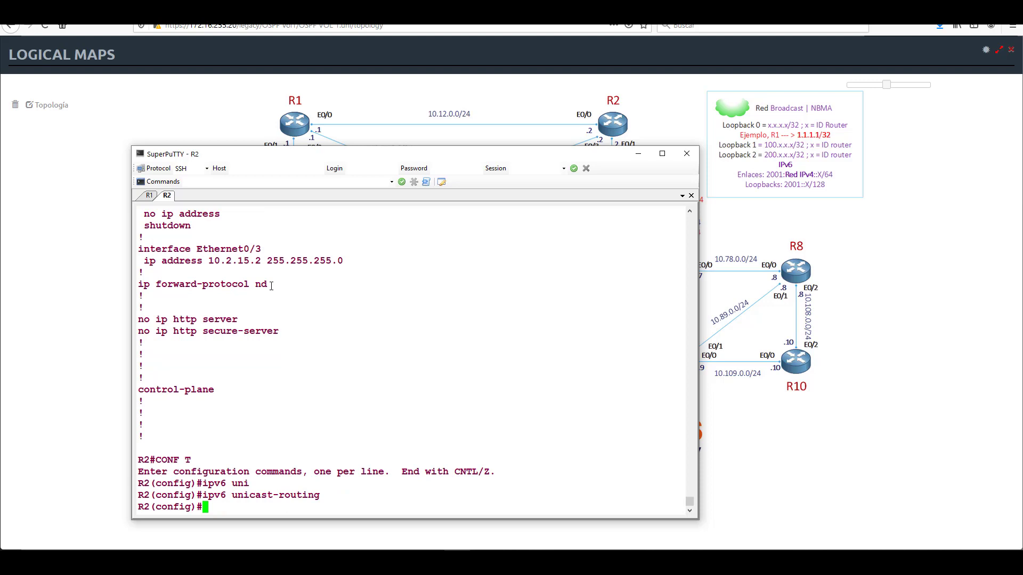
key("Return")
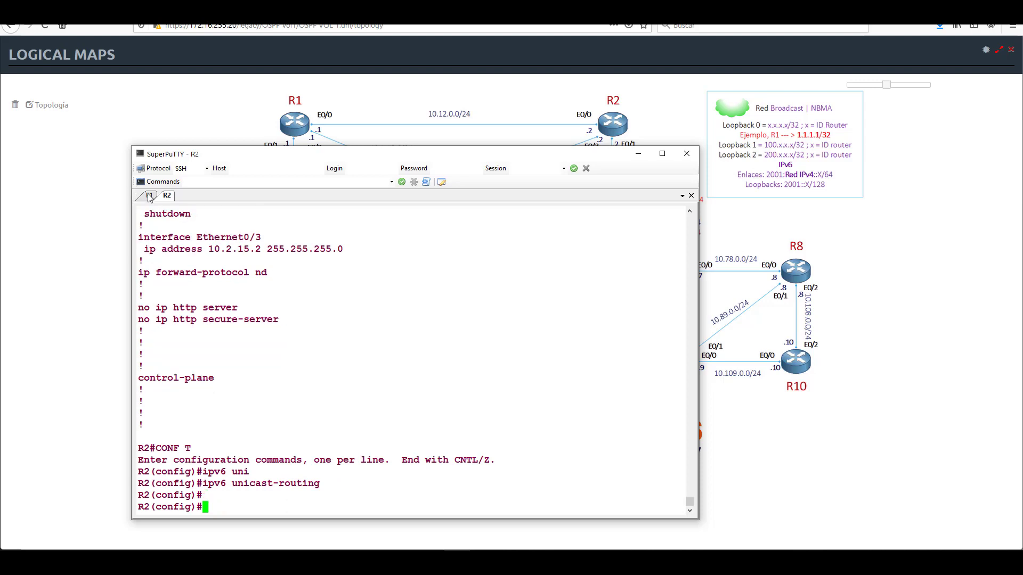
- Switch to the R1 console and enable IPv6 unicast routing in global configuration mode
key("ctrl+Tab")
type("conf t")
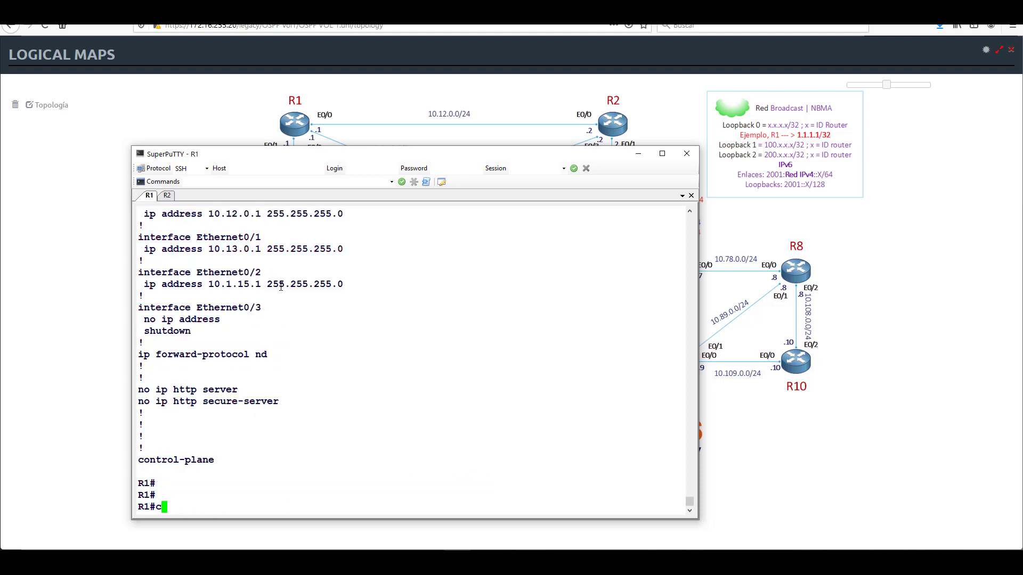
key("Return")
type("ipv6 uni")
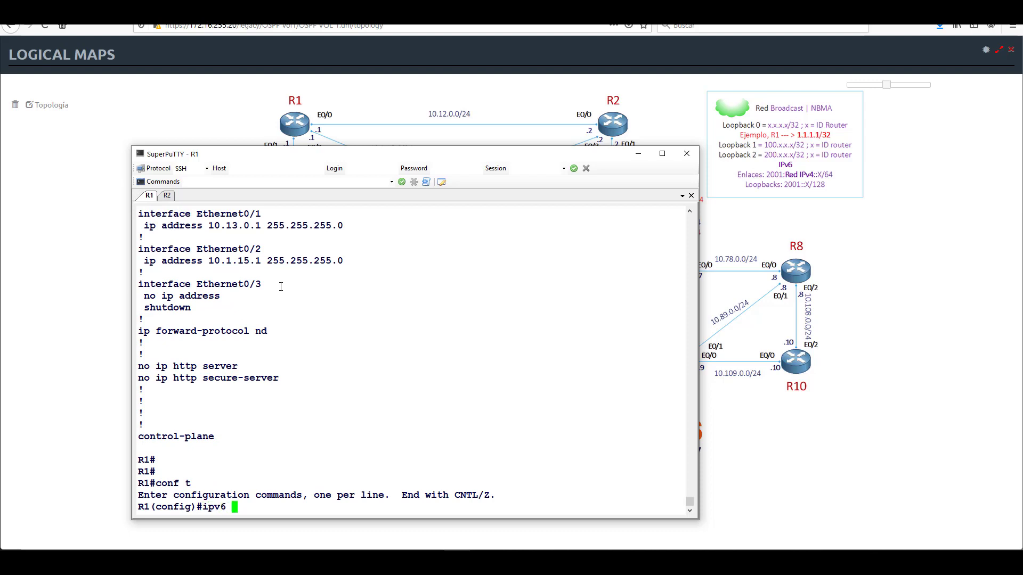
key("Tab")
key("Return")
key("Return")
key("Return")
key("Return")
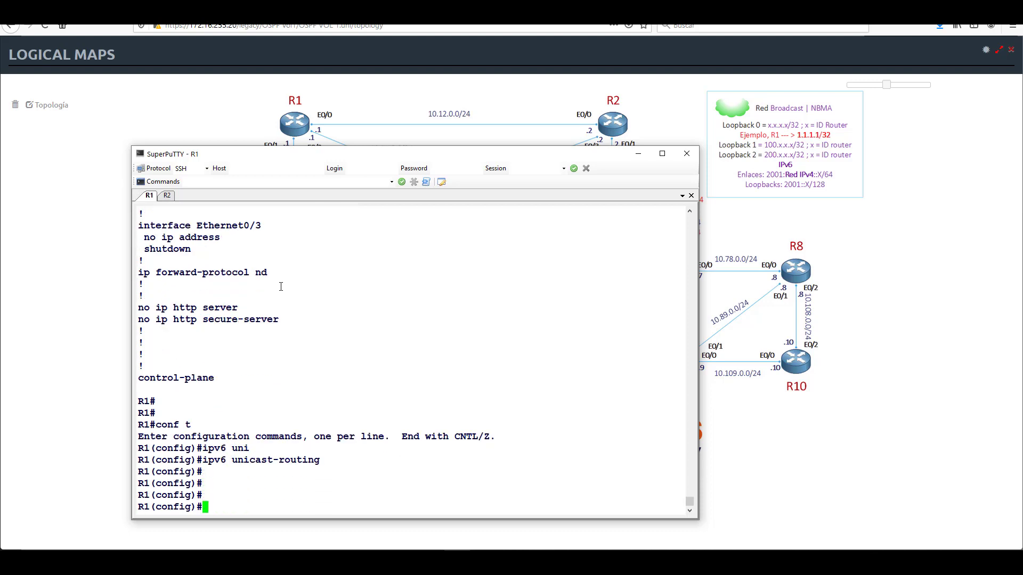
- Create interface loopback0 on R1 and assign it the IPv6 address 2001::1/128
type("interface loopback")
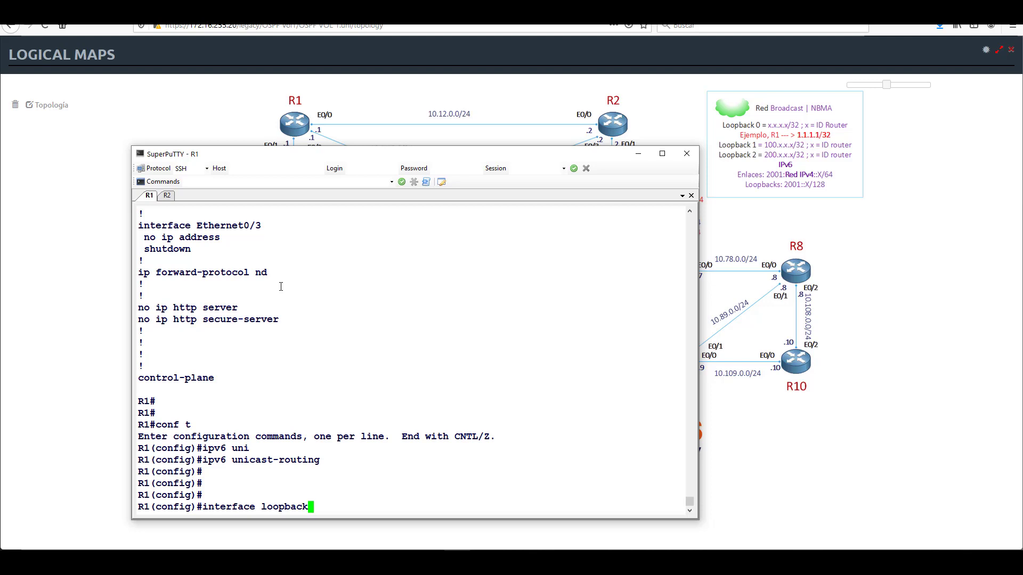
type("0")
key("Return")
type("i")
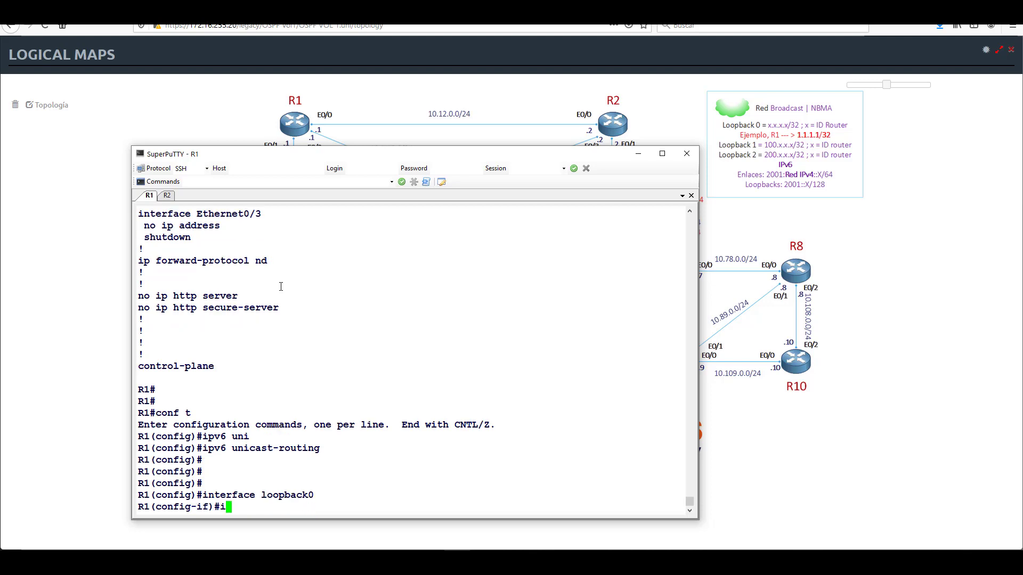
type("pv6 address ")
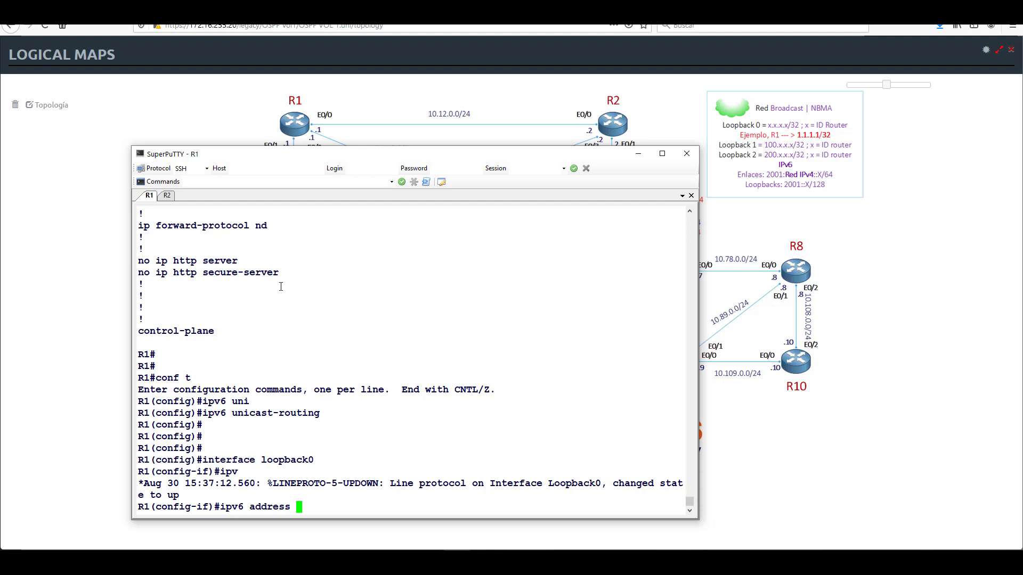
type("2001::1/128")
key("Return")
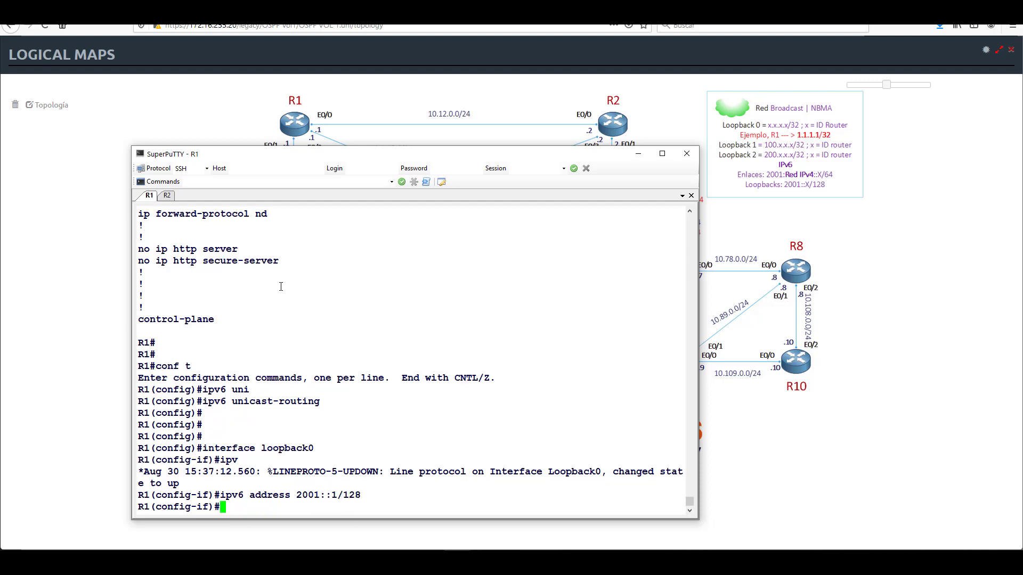
- Exit configuration mode on R1 and display Loopback0's running configuration to examine its IPv6 address
key("Return")
key("Return")
type("end")
key("Return")
key("Return")
type("sh run int l0")
key("Return")
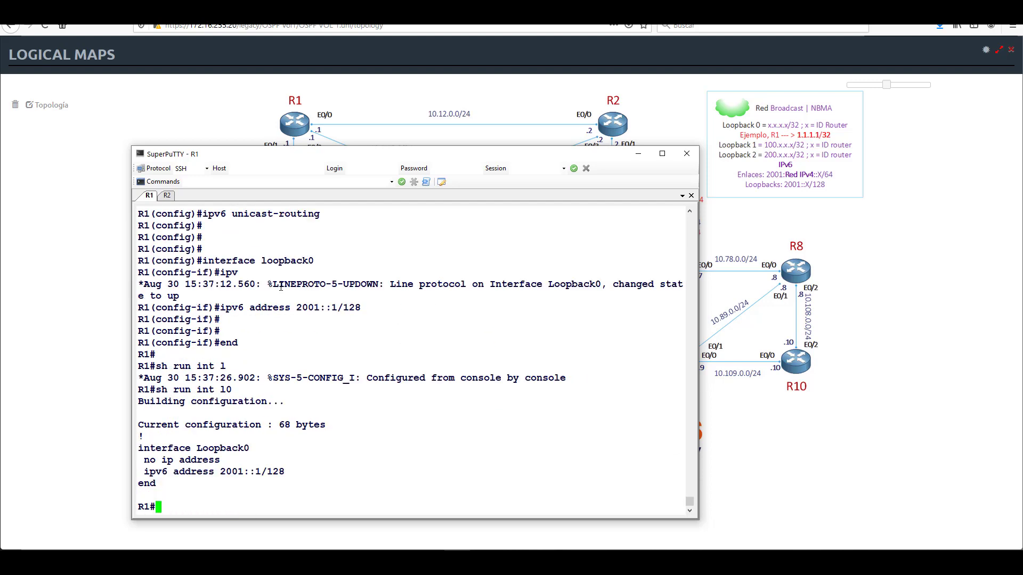
left_click_drag(139, 470, 311, 478)
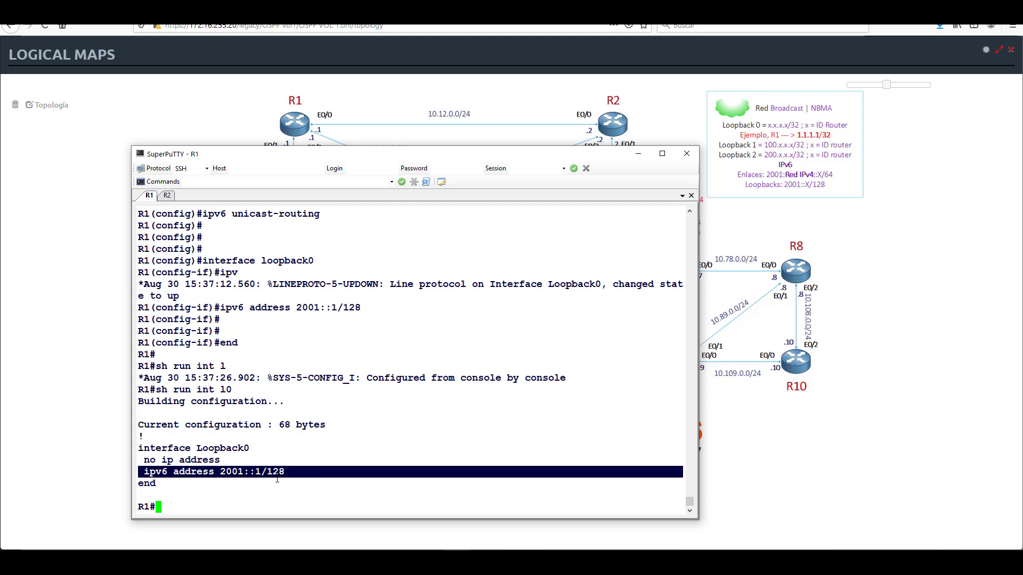
key("Return")
key("Return")
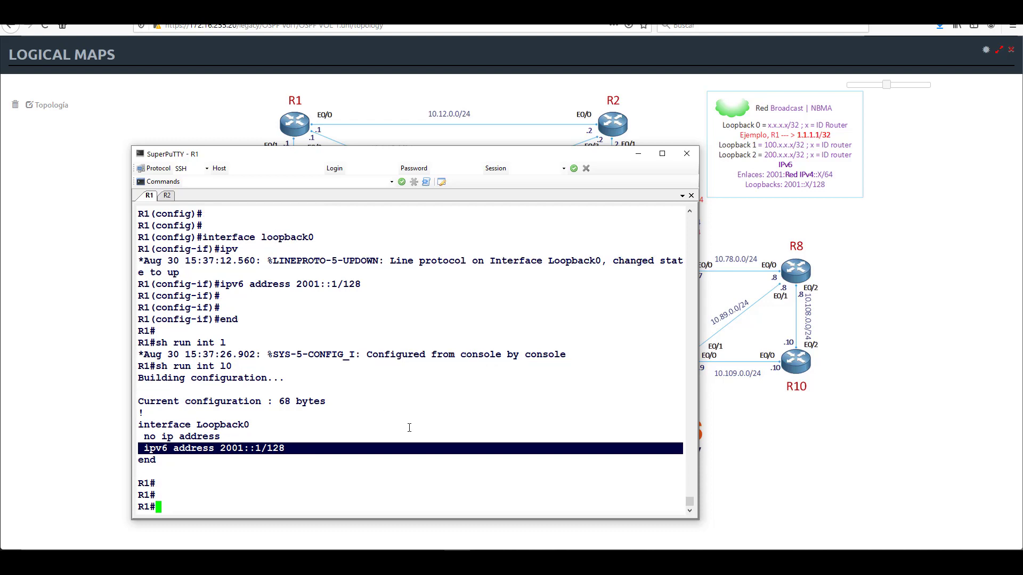
- Assign the IPv6 address 2001:10:12::1/64 to R1's interface e0/0 and return to privileged mode
type("conf t")
key("Return")
type("inter e0/0")
key("Return")
type("ipv6 add 2001")
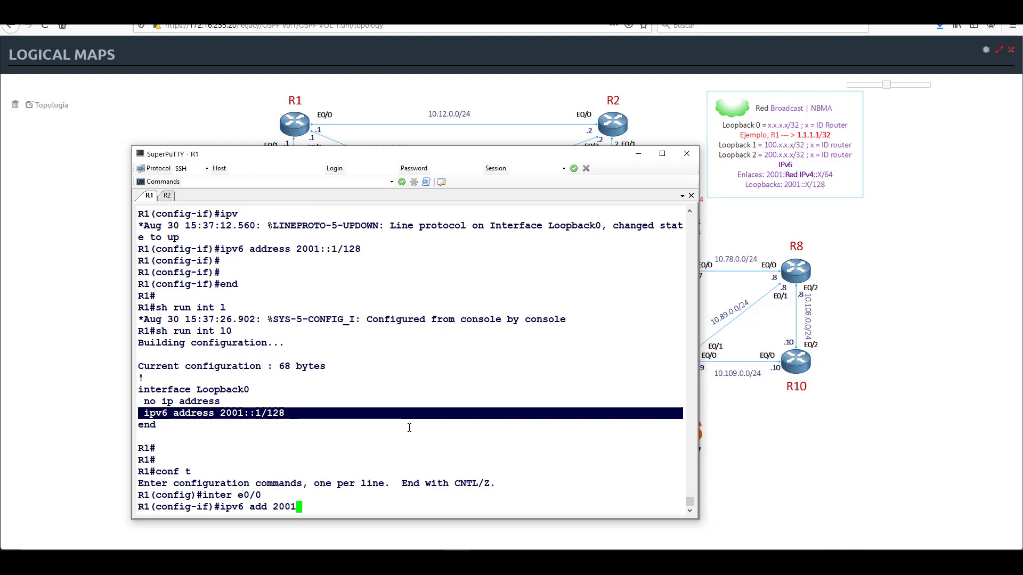
type(":10:12::")
type("1/64")
key("Return")
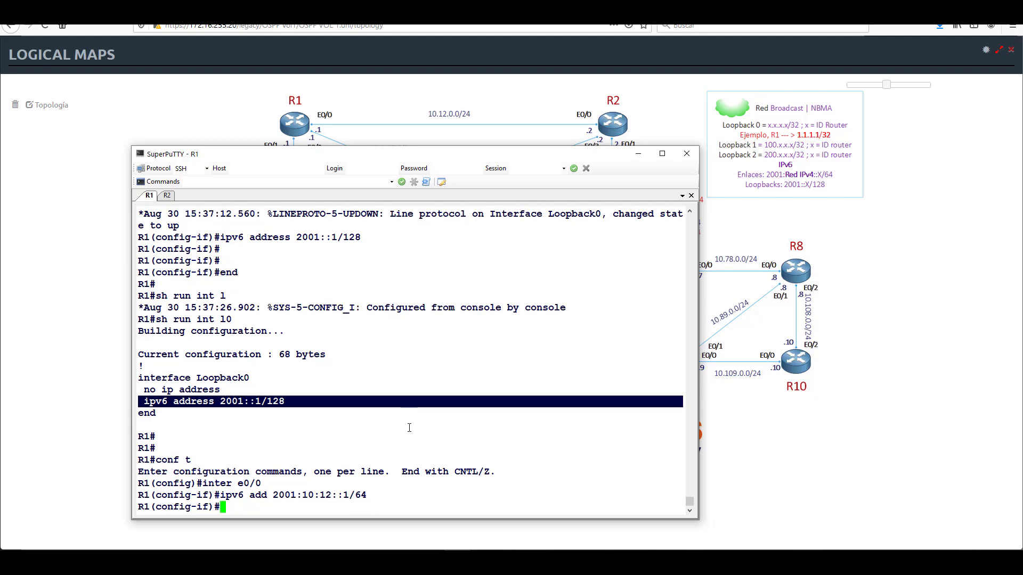
type("end")
key("Return")
key("Return")
key("Return")
key("Return")
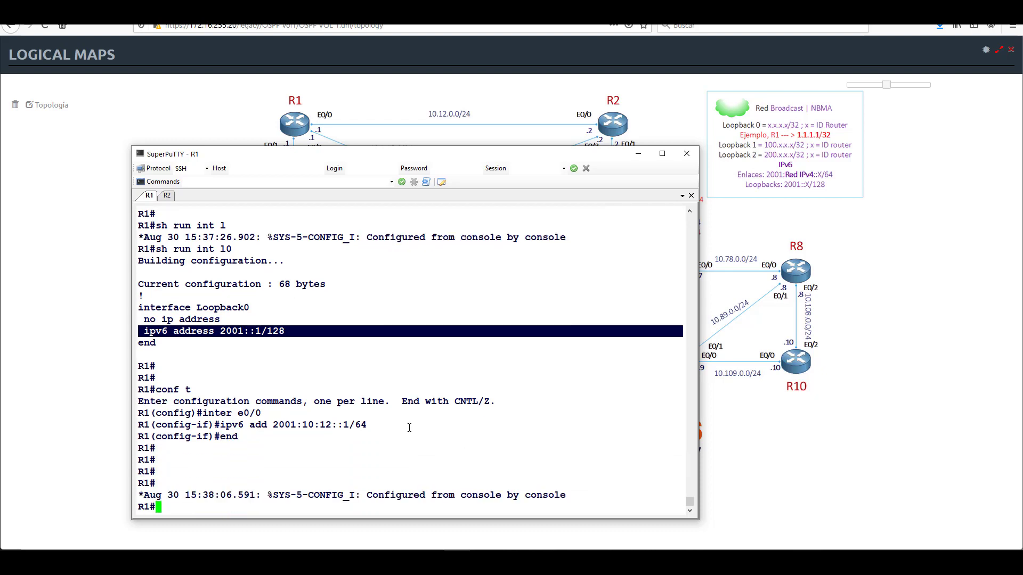
key("Return")
key("Return")
key("Return")
- Create IPv6 OSPF process 100 on R1 with router ID 100.100.100.1
type("conf t")
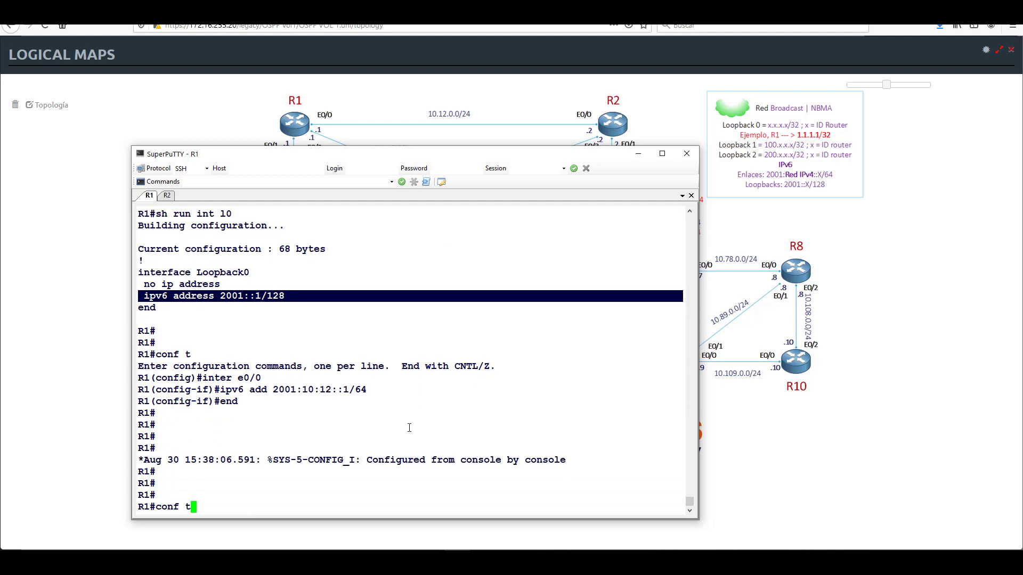
key("Return")
type("ip")
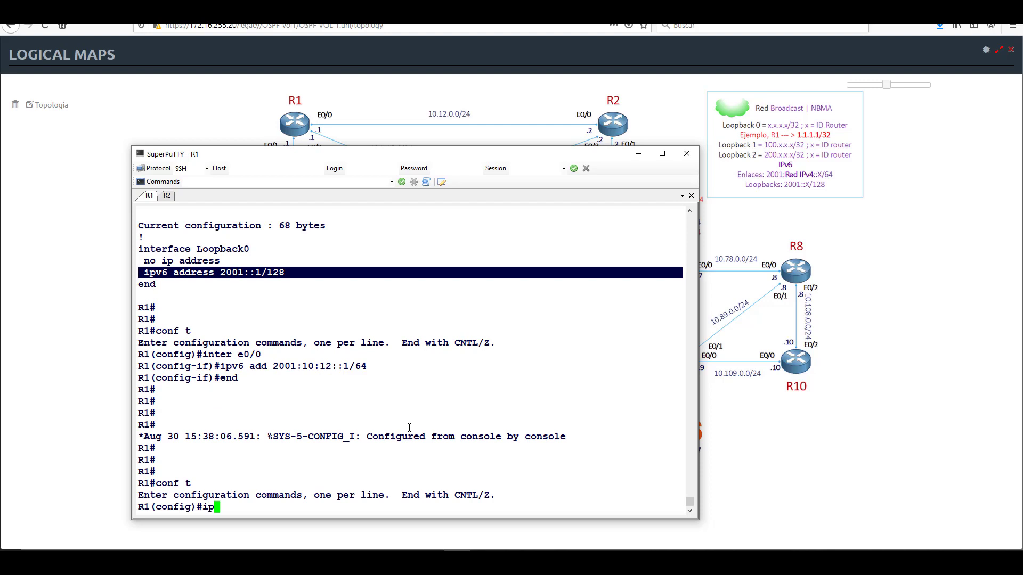
type("v6 router ospf")
type("100")
key("Return")
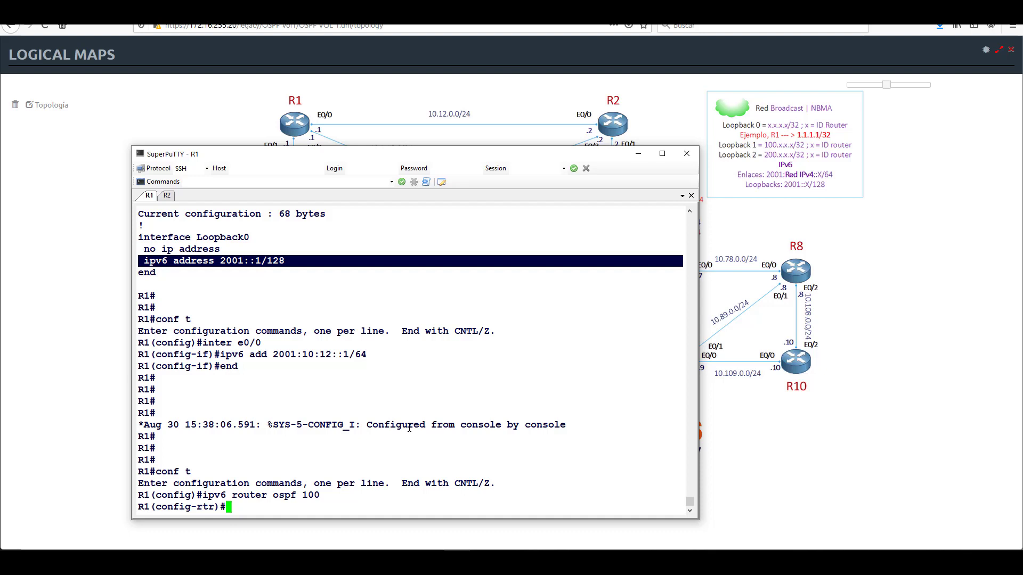
type("router")
key("Tab")
type("100.100.100.1")
key("Return")
- Make interface l0 passive in R1's IPv6 OSPF process and return to privileged mode
type("pas")
key("Tab")
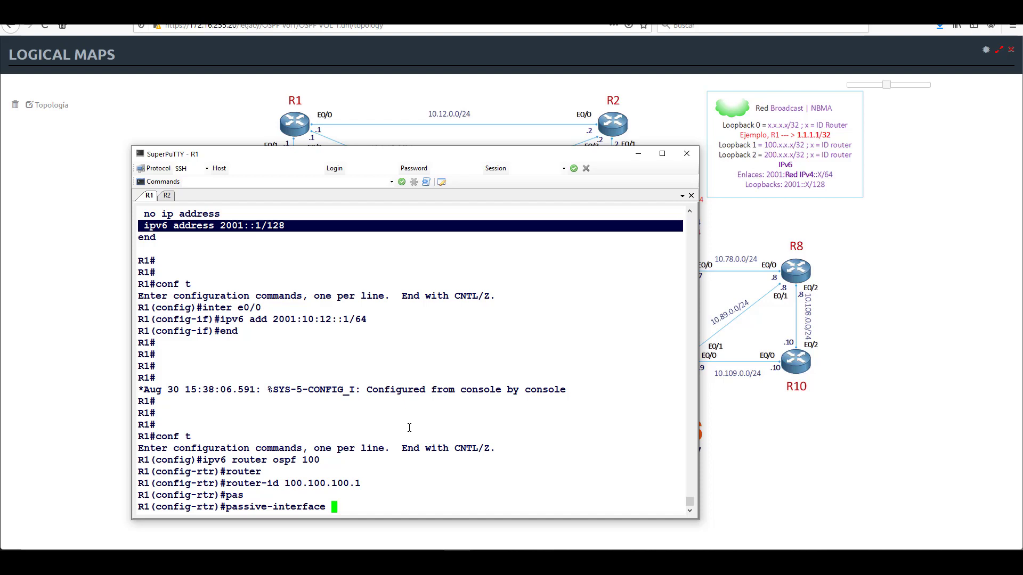
type("0")
key("Return")
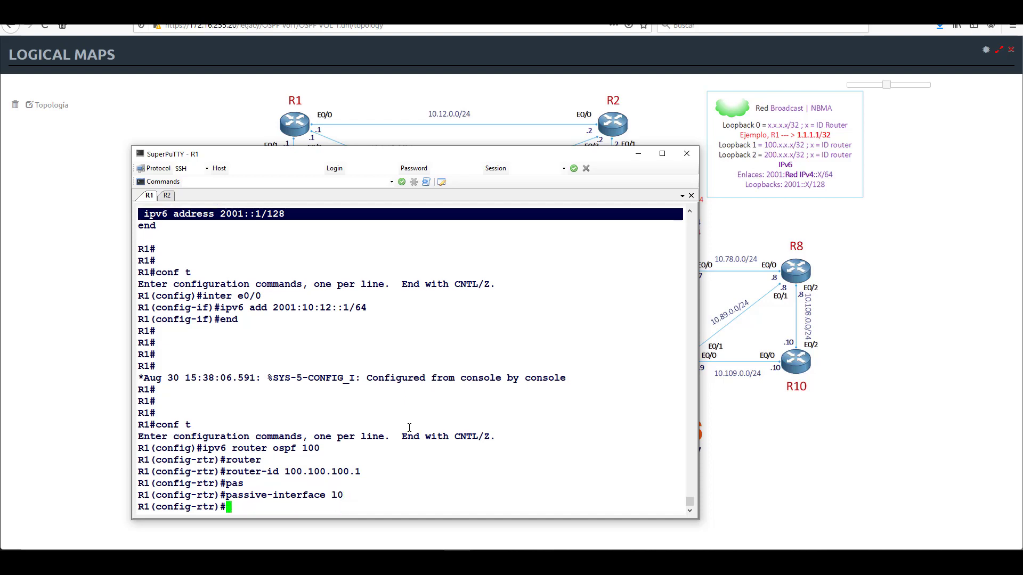
type("end")
key("Return")
key("Return")
key("Return")
key("Return")
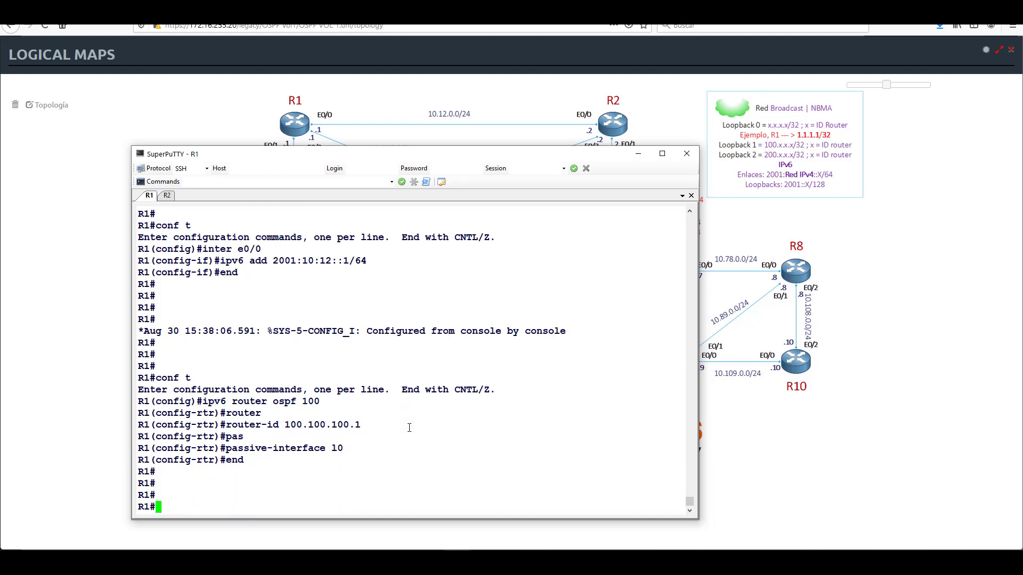
- Display R1's running configuration and examine the OSPF process and the Loopback0 and Ethernet0/0 settings
type("sh run")
key("Return")
key("space")
key("space")
key("space")
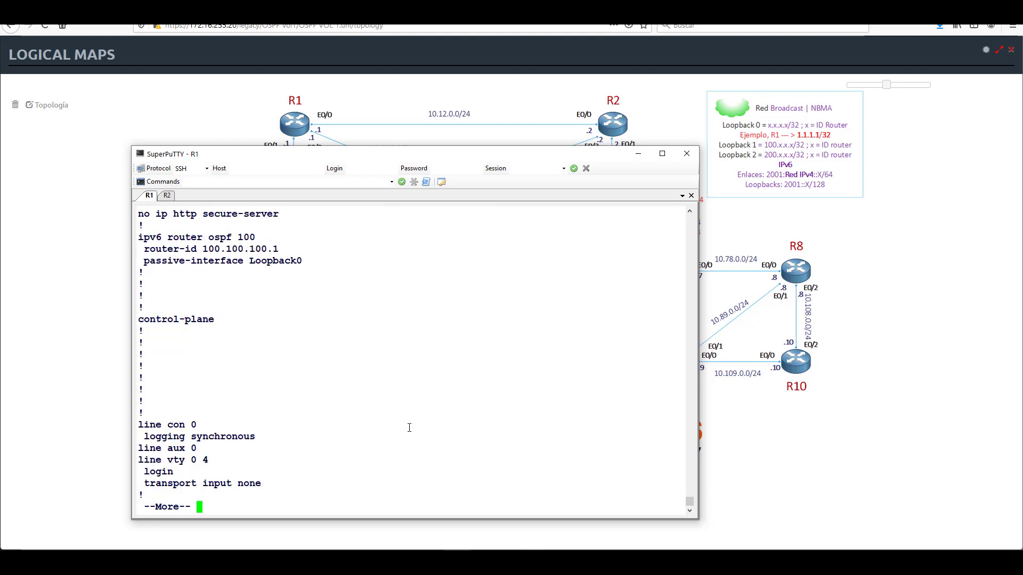
scroll(409, 428, "up", 4)
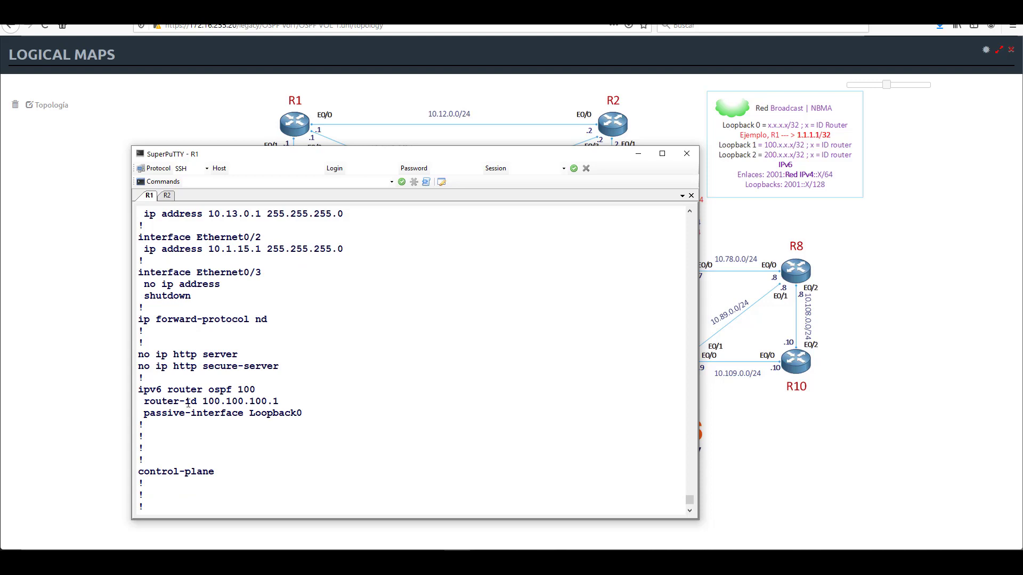
left_click_drag(140, 391, 387, 407)
scroll(294, 398, "up", 4)
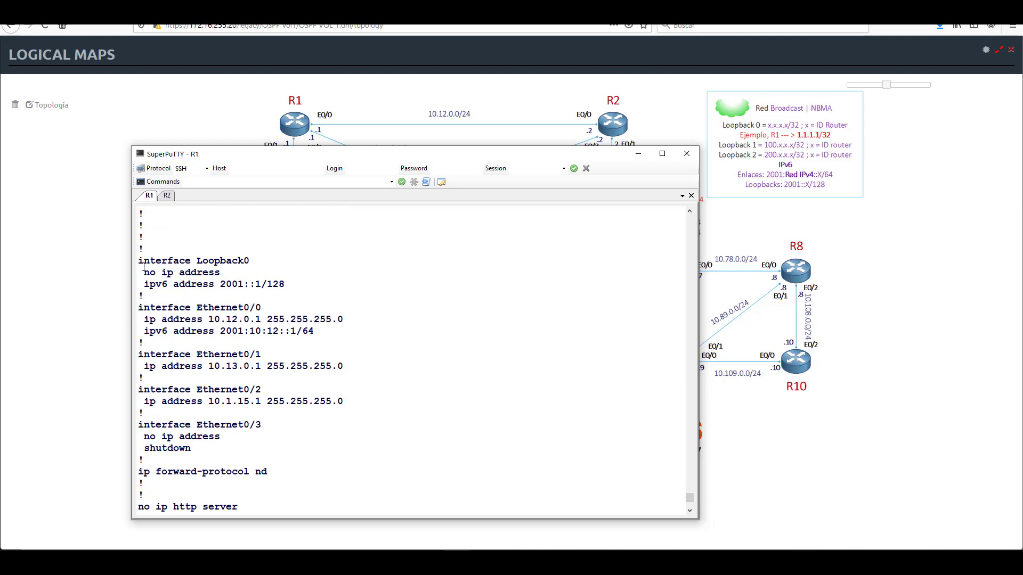
left_click_drag(141, 261, 144, 331)
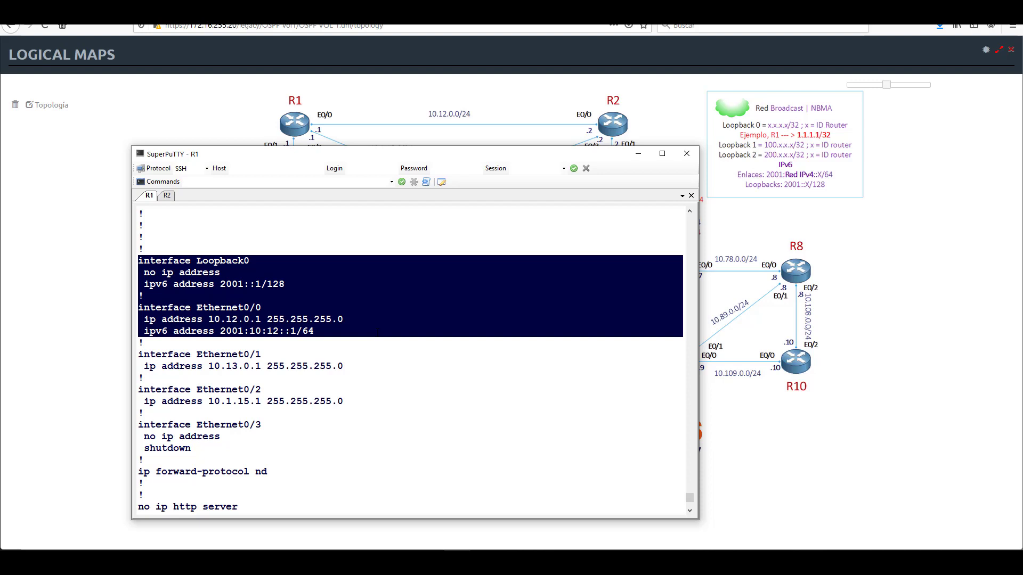
key("space")
type("q")
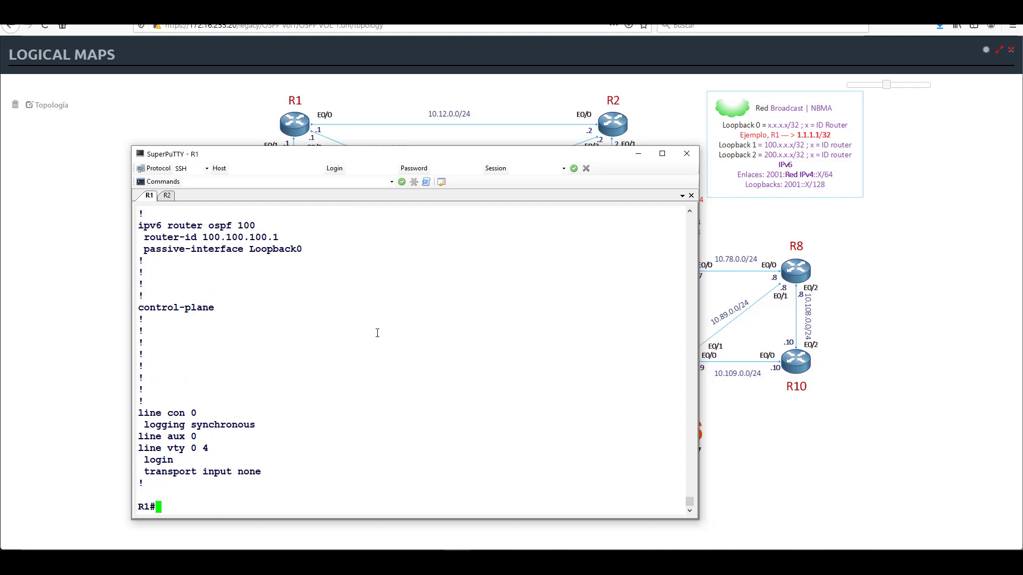
- Enter the configuration of IPv6 OSPF process 100 on R1, examine its full list of available commands, and exit to global configuration
type("conf t")
key("Return")
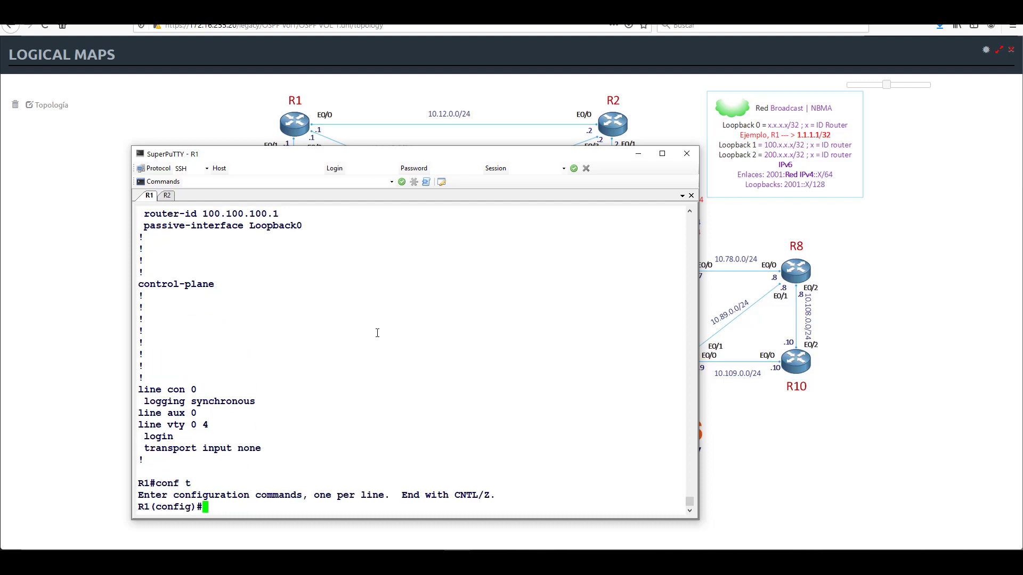
scroll(377, 333, "up", 4)
left_click_drag(138, 355, 329, 354)
right_click(329, 352)
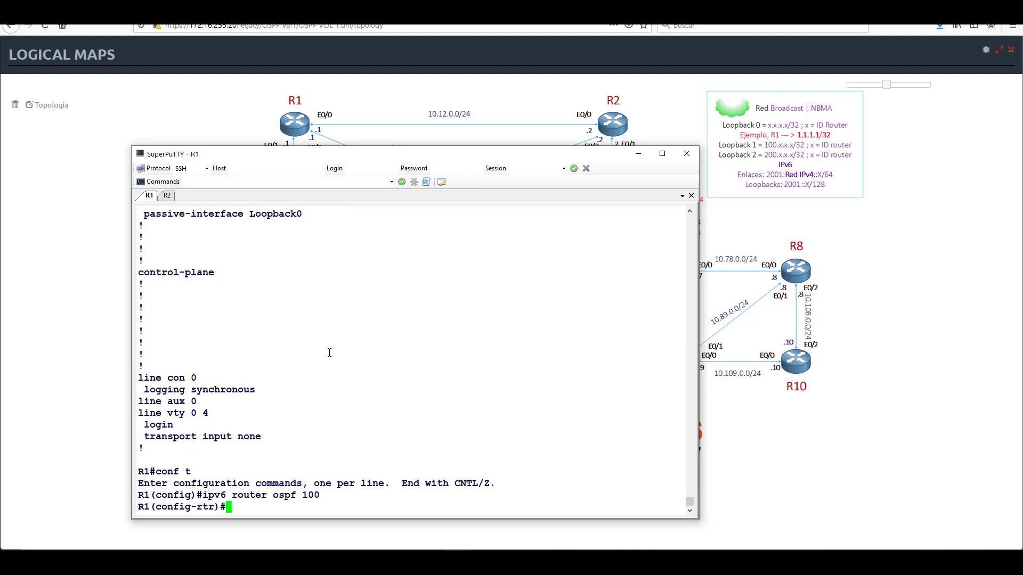
type("?")
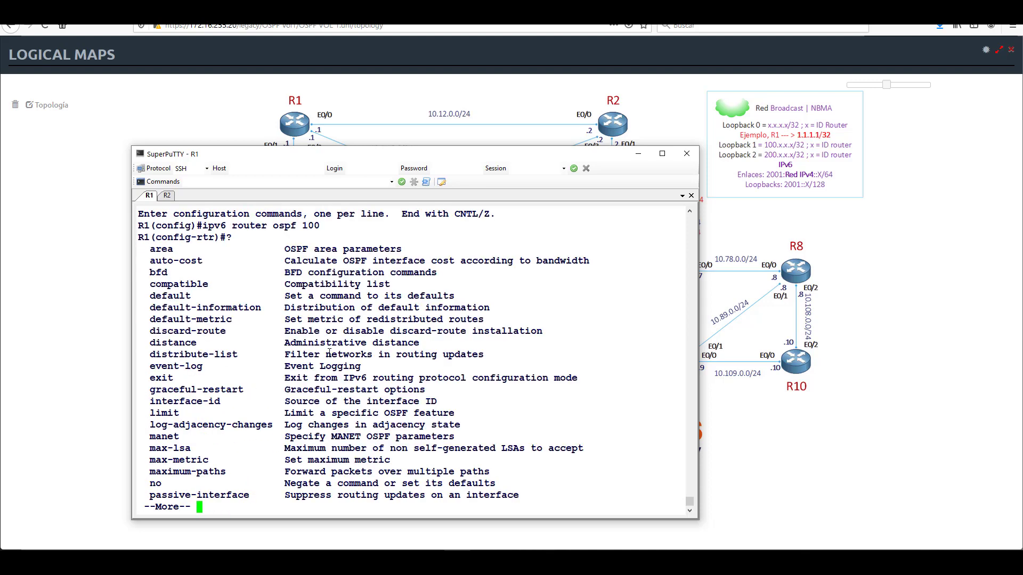
key("Return")
key("Return")
key("Return")
key("Return")
key("Return")
key("Return")
key("Return")
key("Return")
key("Return")
key("Return")
key("Return")
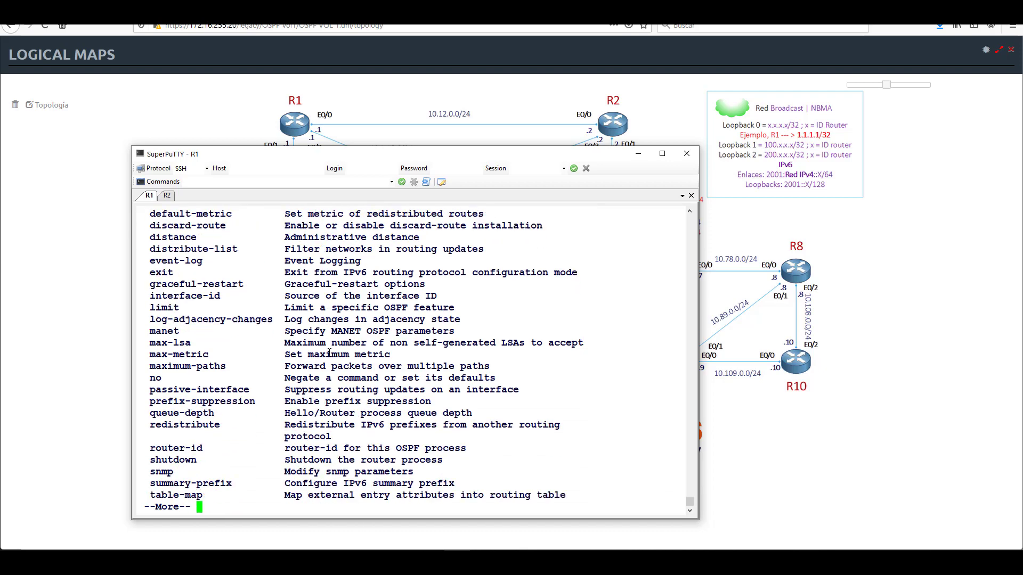
key("Return")
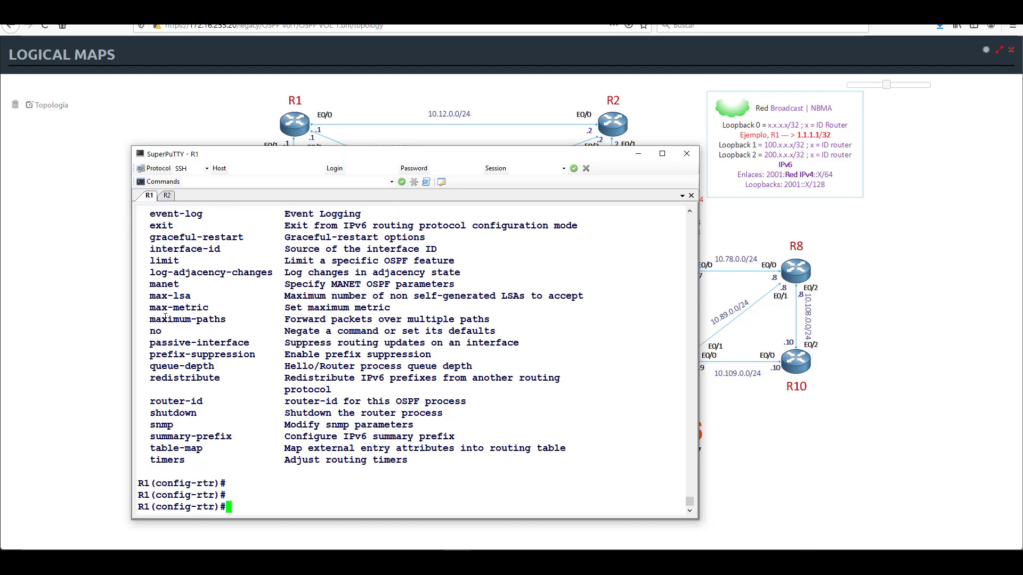
left_click_drag(147, 296, 151, 331)
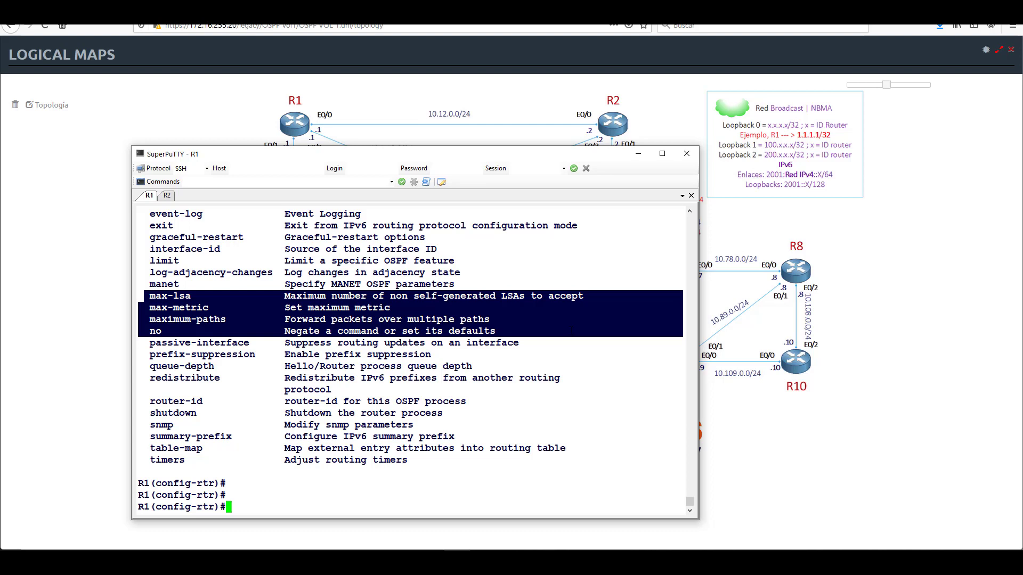
type("exit")
key("Return")
key("Return")
key("Return")
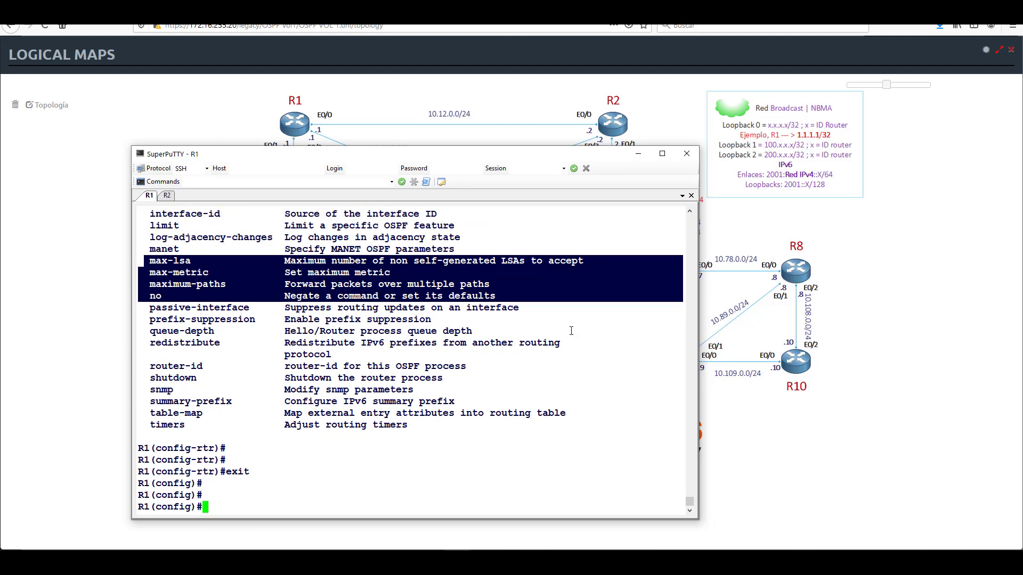
- Enable IPv6 OSPF process 100 in area 0 on R1's interface e0/0, consulting the ipv6 ospf options, and return to privileged mode
type("interface e0/0")
key("Return")
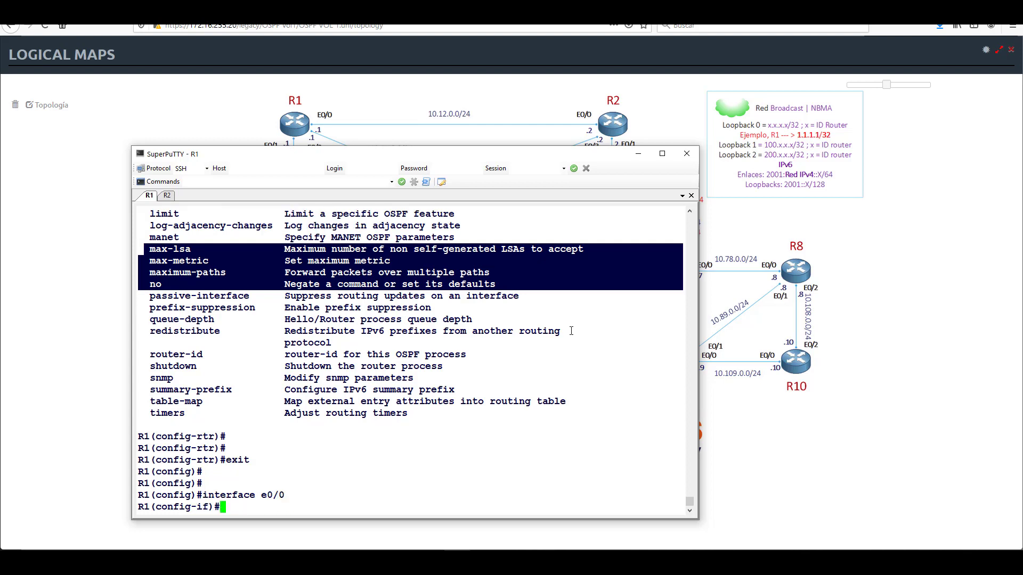
type("ipv6 os")
key("Tab")
type("?")
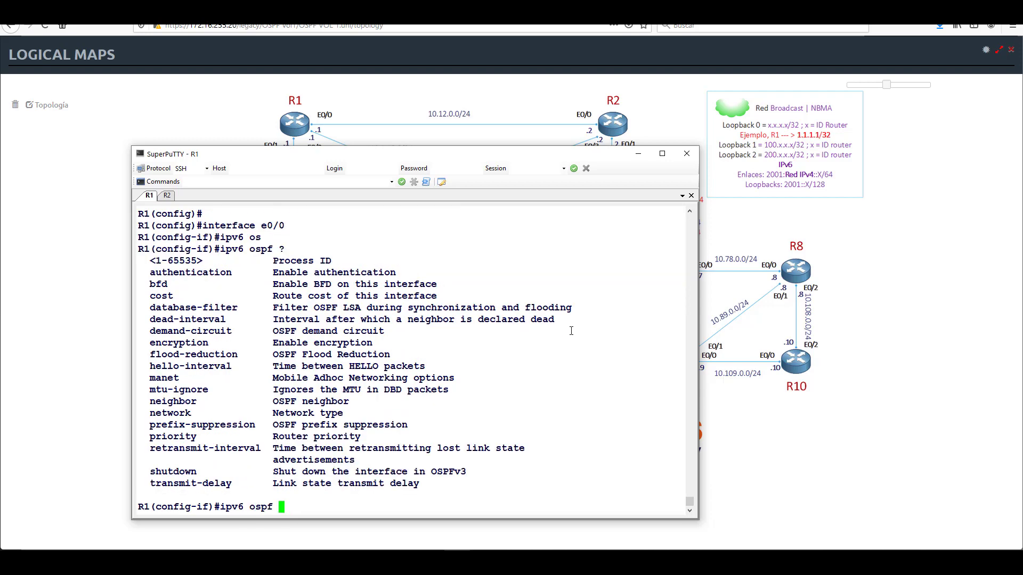
left_click_drag(150, 264, 380, 270)
type("100 ")
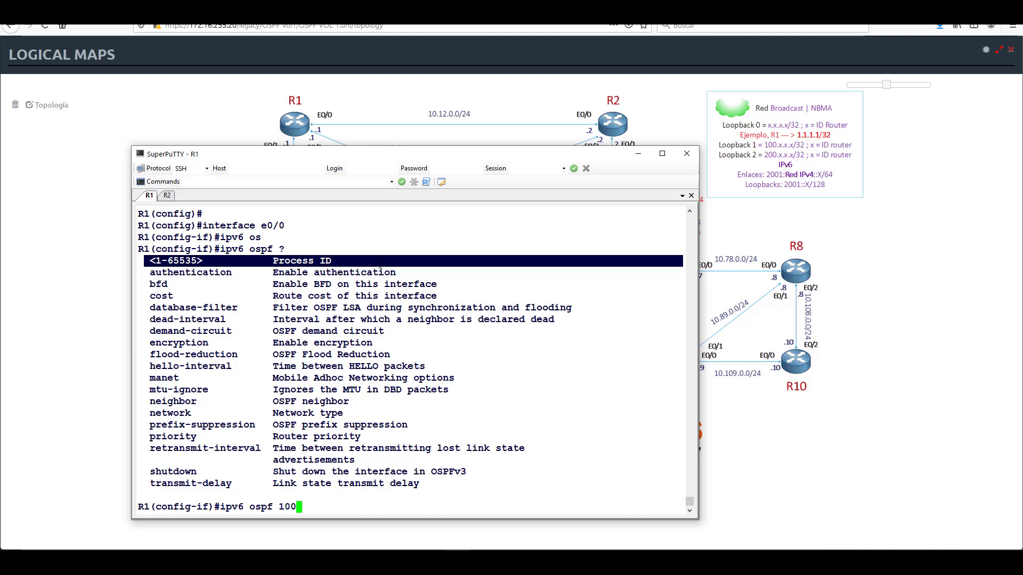
type("area 0")
key("Return")
type("end")
key("Return")
key("Return")
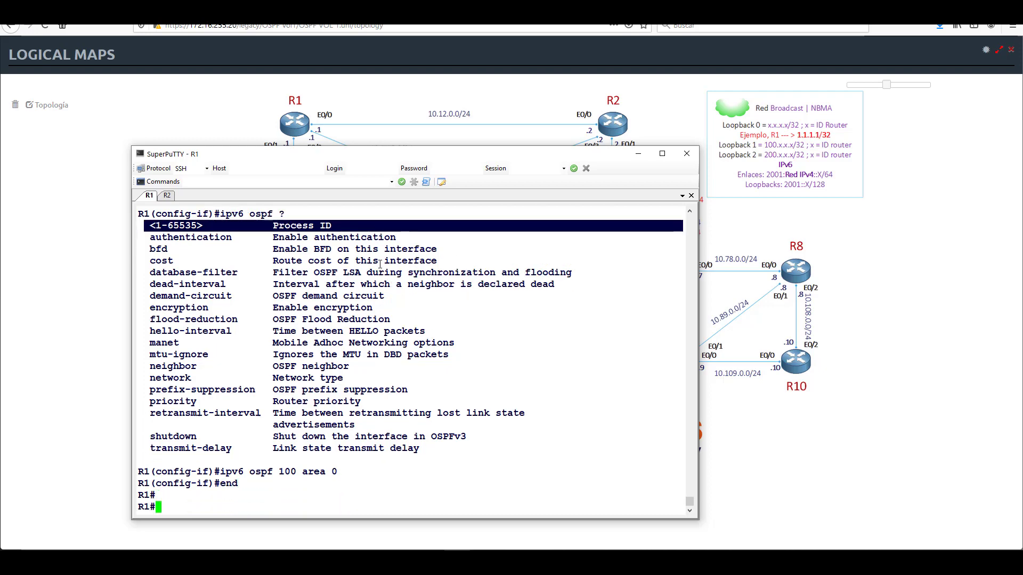
- Display the running configuration of R1's interface e0/0
type("sh run int e0/0")
key("Return")
key("Return")
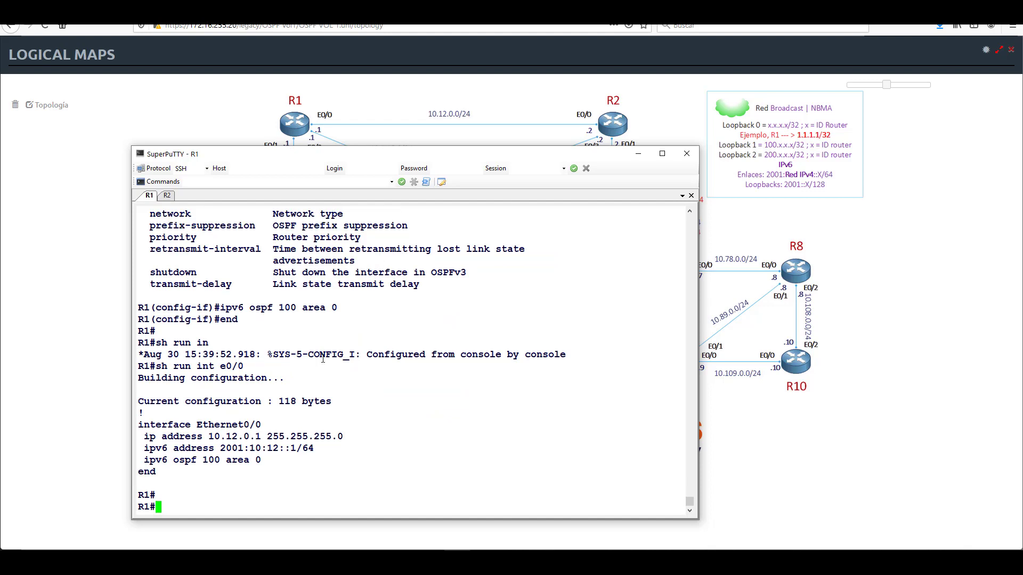
- Copy the line ipv6 ospf 100 area 0 from the output, apply it to R1's interface l0, and return to privileged mode
triple_click(140, 462)
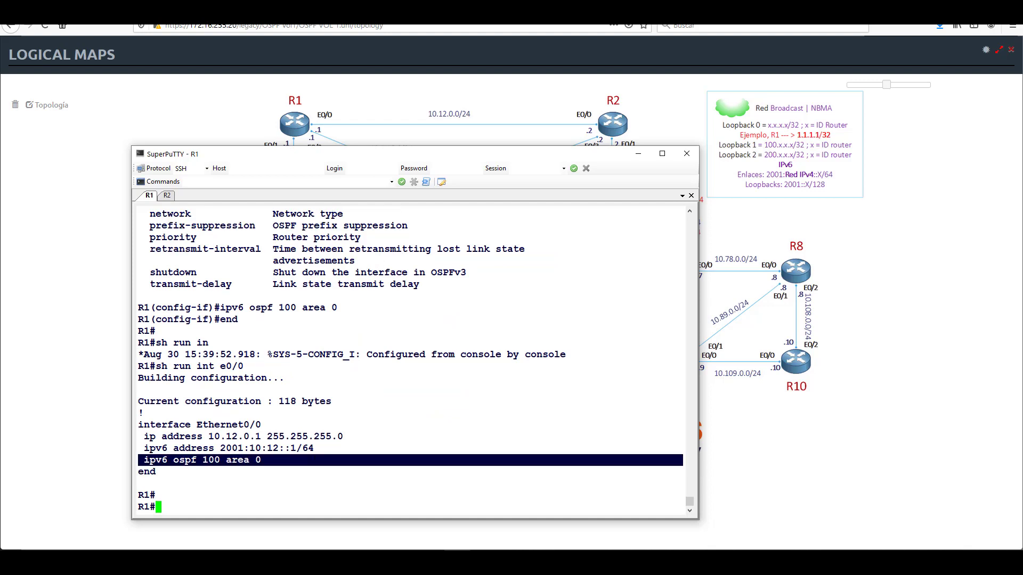
type("conf t")
key("Return")
type("int ")
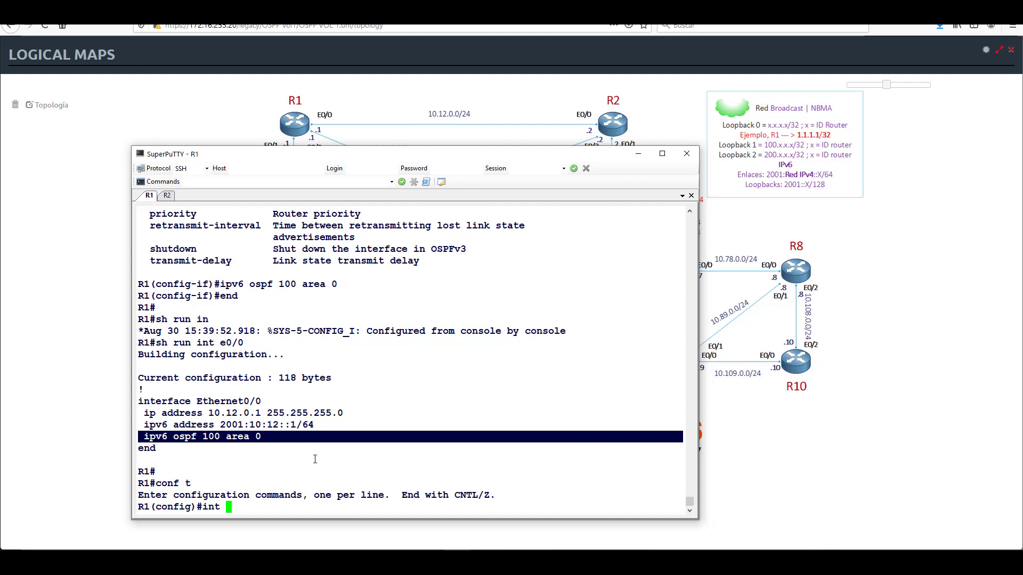
type("l0")
key("Return")
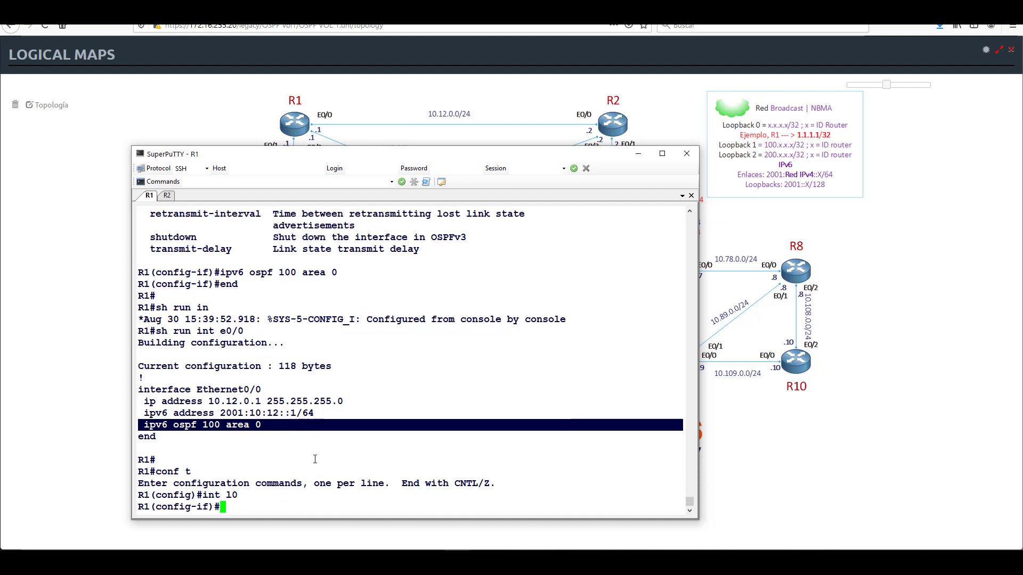
right_click(315, 459)
key("Return")
type("end")
key("Return")
key("Return")
- Display R1's running configuration and examine the IPv6 addresses and OSPF settings of Loopback0 and Ethernet0/0
type("sh run")
key("Return")
key("space")
key("space")
key("space")
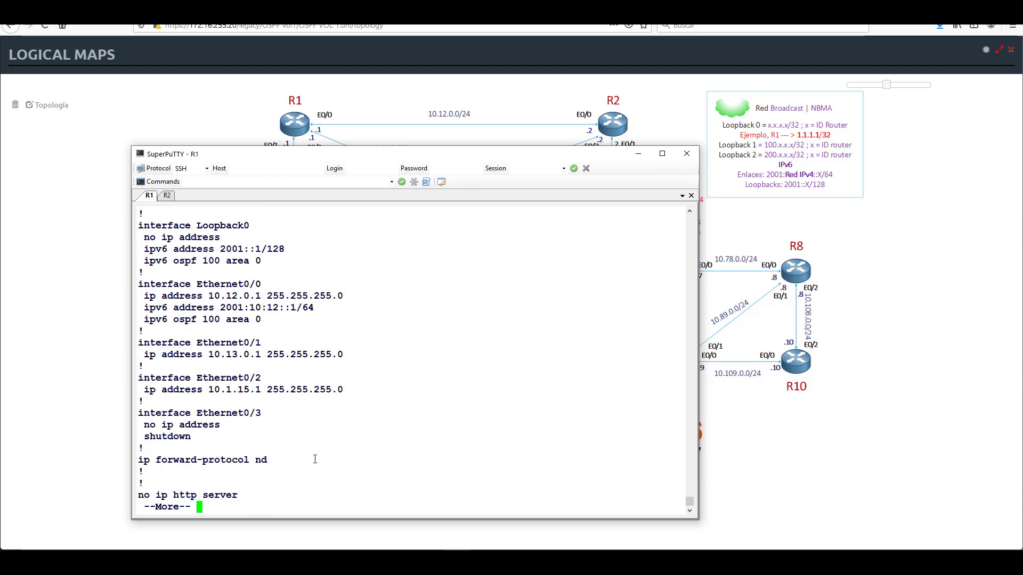
left_click_drag(137, 225, 373, 326)
left_click(438, 377)
key("q")
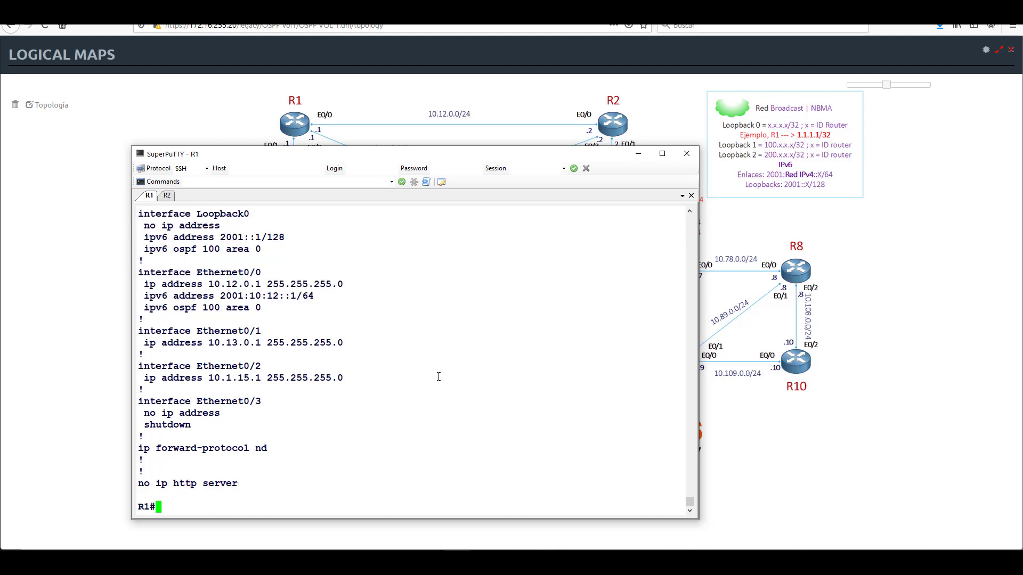
- Enter the configuration of IPv6 OSPF process 100 on R1 and try to complete and run the command add
type("conf")
type("t")
key("Return")
type("ipv6 router ospf 100")
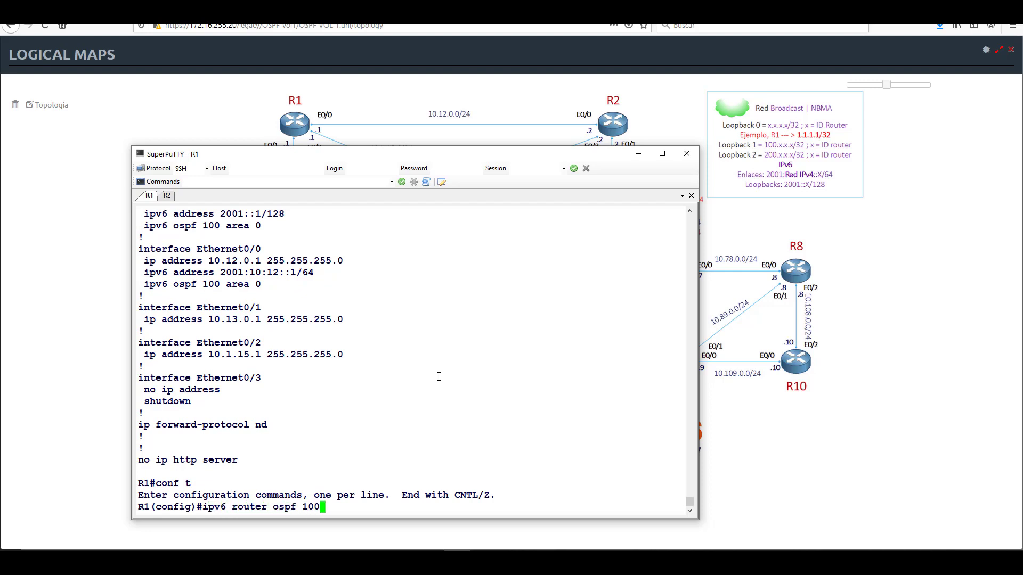
key("Return")
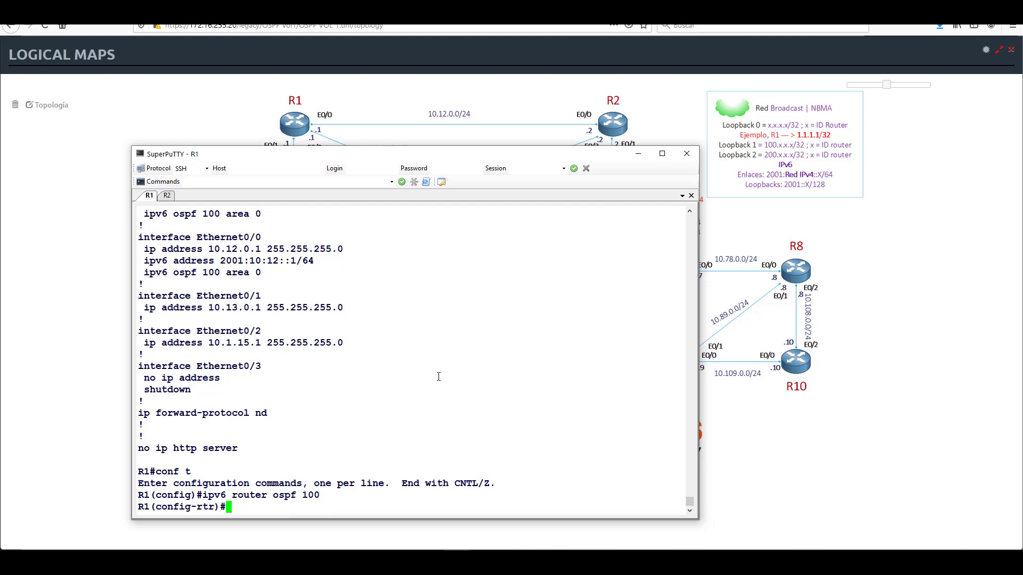
type("add")
key("Tab")
key("Tab")
key("Tab")
key("Tab")
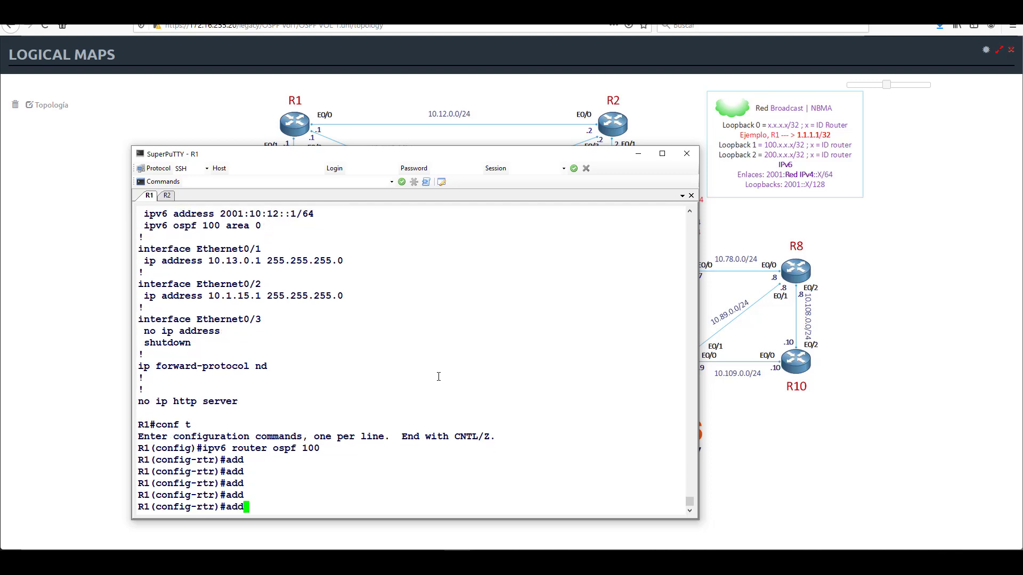
key("Return")
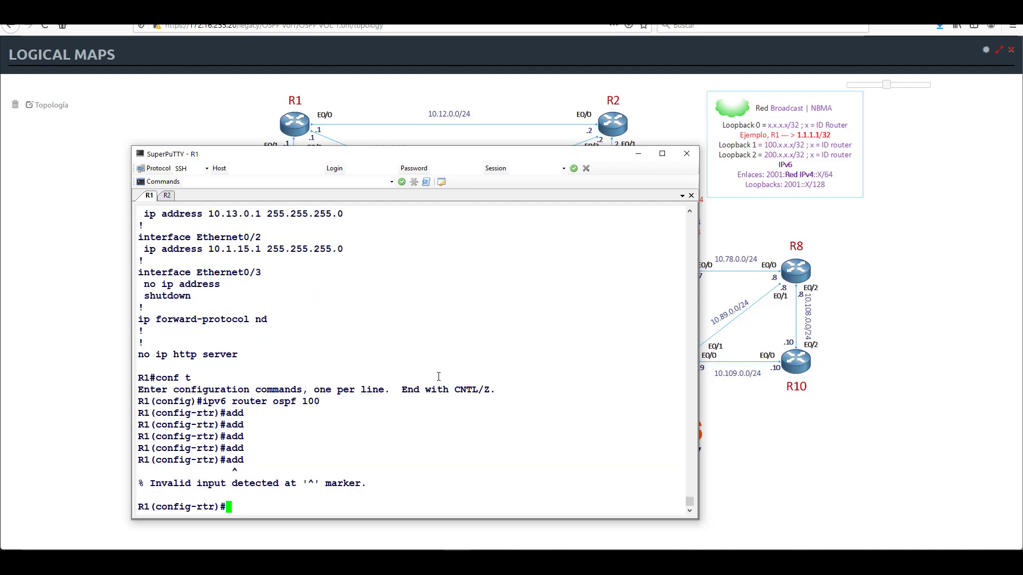
- List the commands available in R1's IPv6 OSPF process, examine the entries starting from area, and return to privileged mode
type("?")
key("Return")
key("Return")
key("Return")
key("Return")
key("Return")
key("Return")
key("Return")
key("Return")
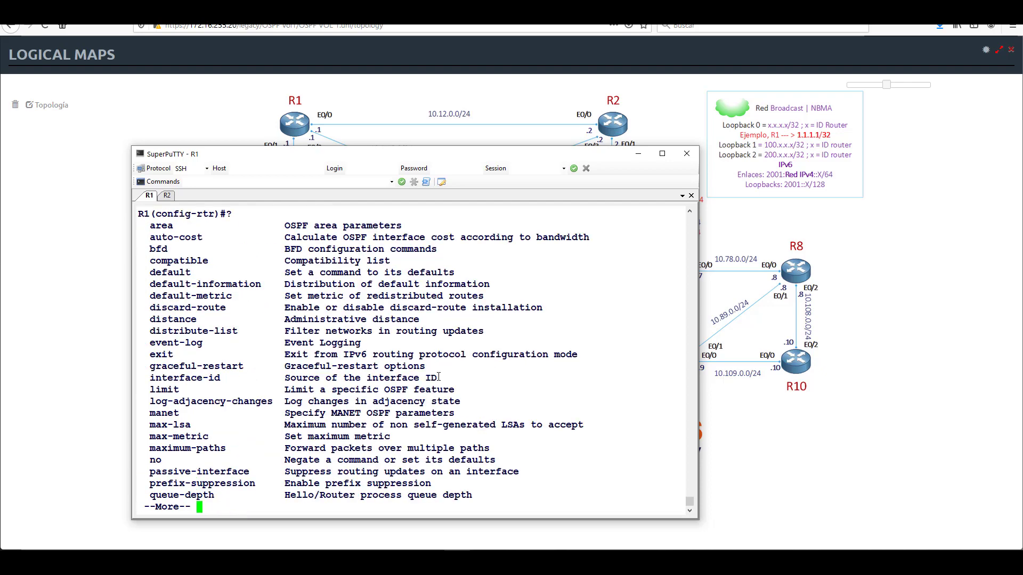
key("Return")
key("Return")
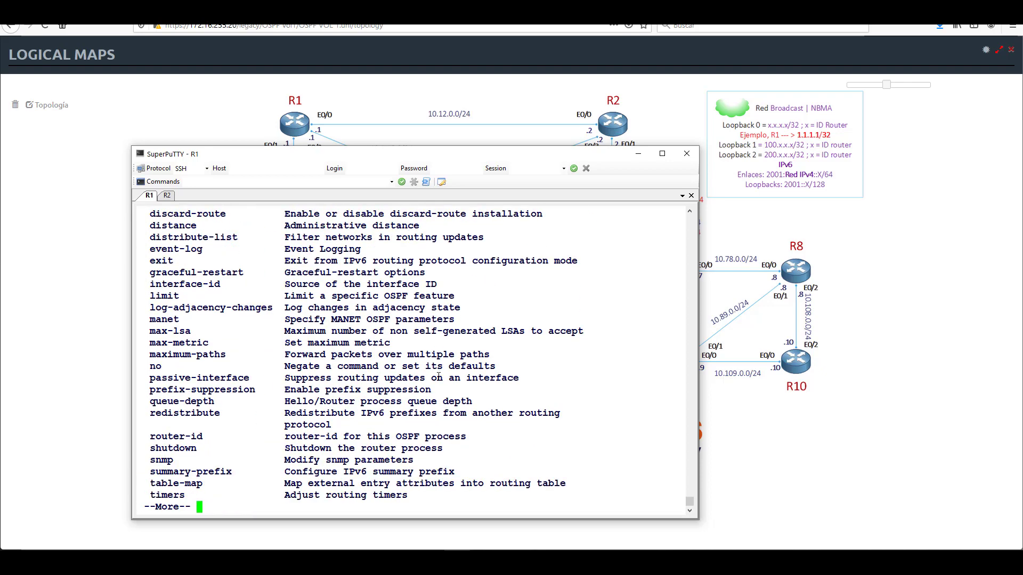
scroll(362, 423, "up", 9)
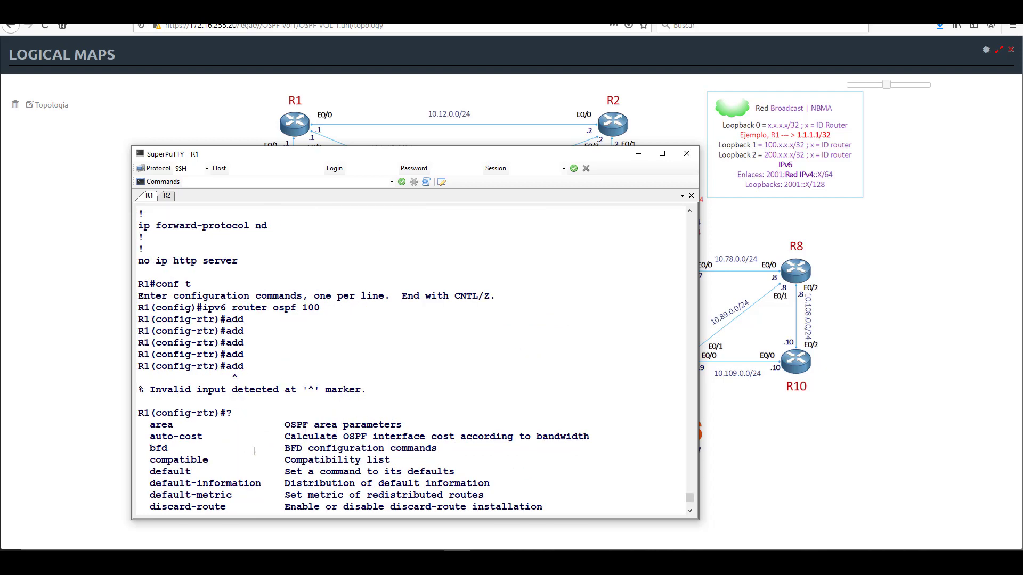
left_click_drag(153, 425, 418, 485)
scroll(453, 453, "down", 9)
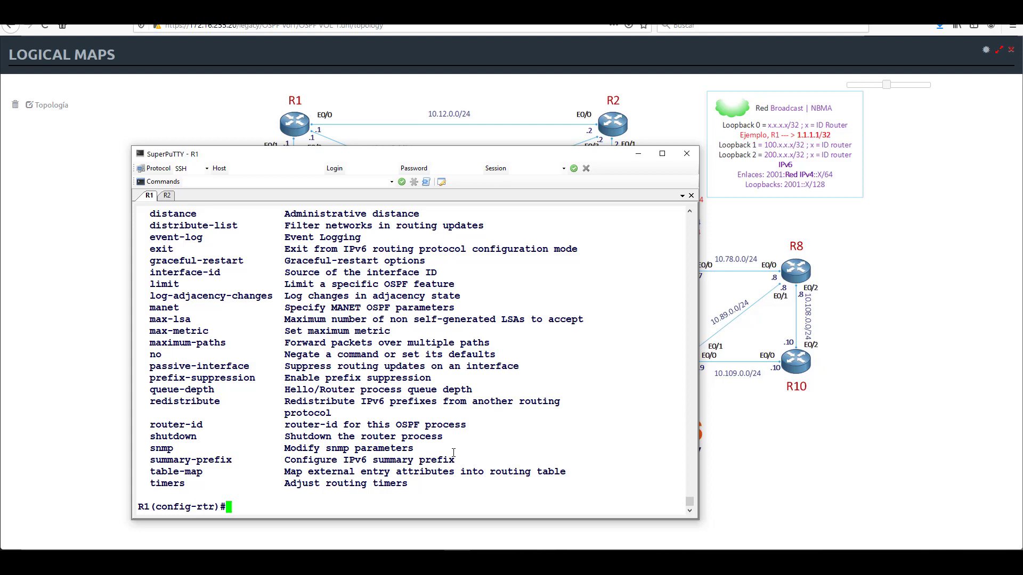
type("end")
key("Return")
key("Return")
- Display R1's running configuration and review it through the interface settings to the ipv6 router ospf 100 section
type("sh run")
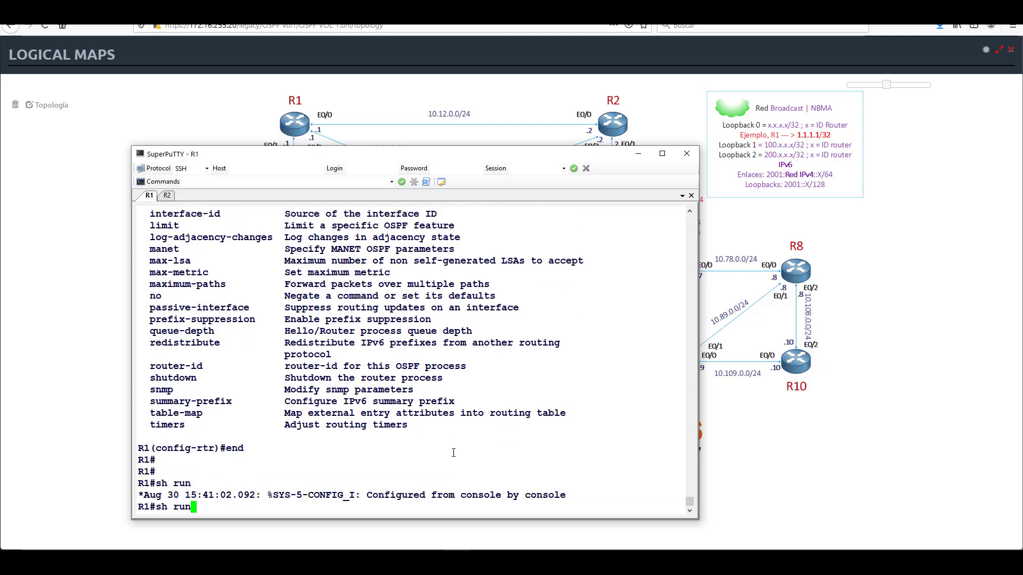
key("Return")
key("space")
key("space")
key("space")
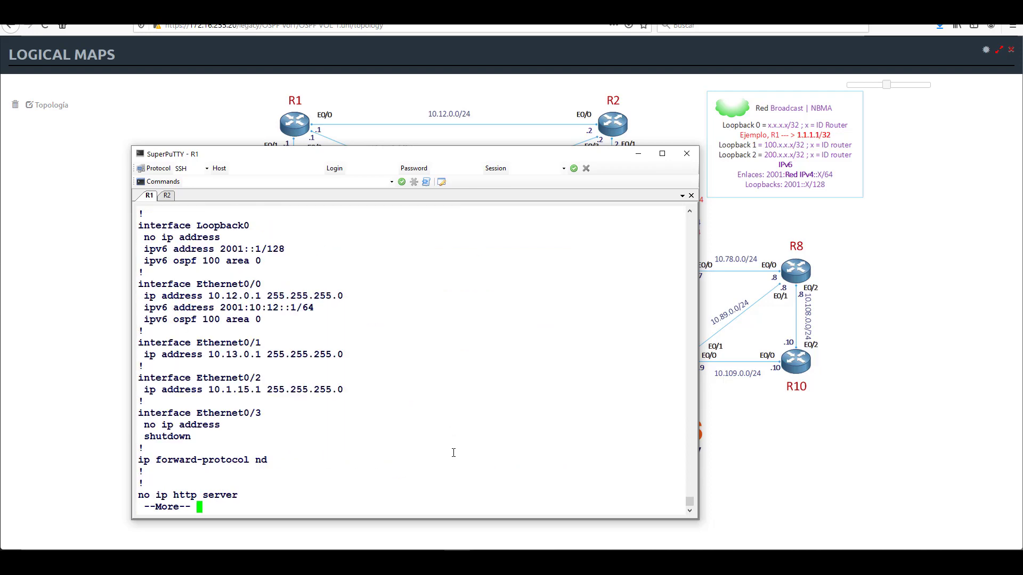
key("space")
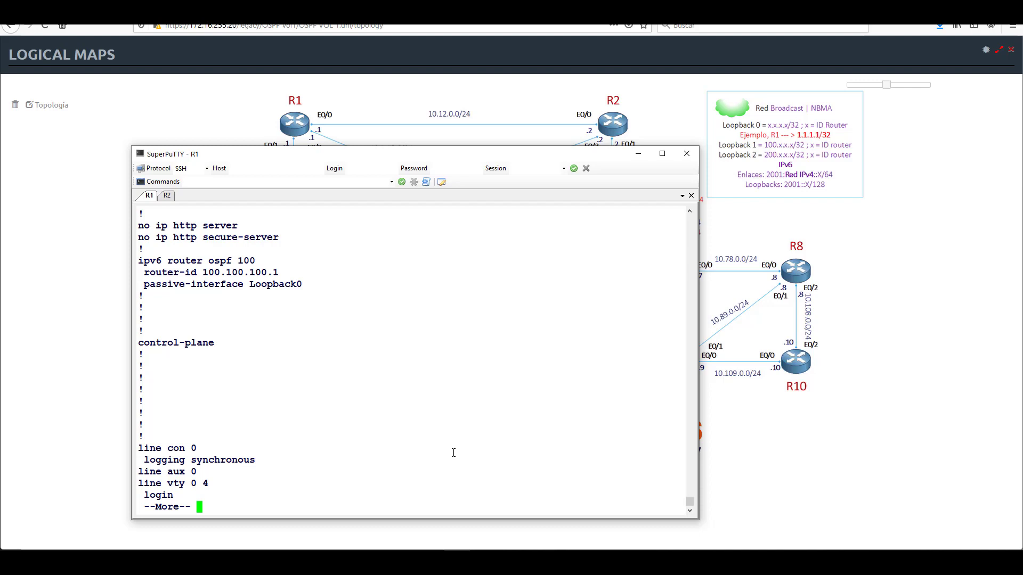
key("Return")
key("Return")
- Display R1's running configuration again and examine the Loopback0 and Ethernet0/0 interface blocks
type("sh run")
key("Return")
key("space")
key("space")
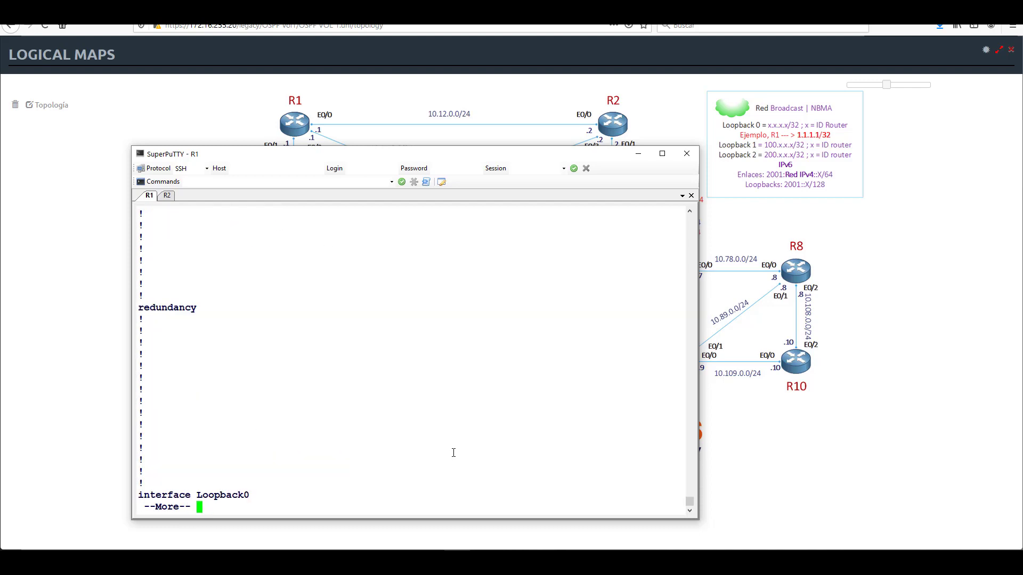
key("Return")
key("Return")
key("Return")
key("Return")
key("Return")
key("Return")
key("Return")
key("Return")
key("Return")
key("Return")
key("Return")
key("Return")
key("Return")
key("Return")
key("Return")
key("Return")
key("Return")
key("Return")
key("Return")
key("Return")
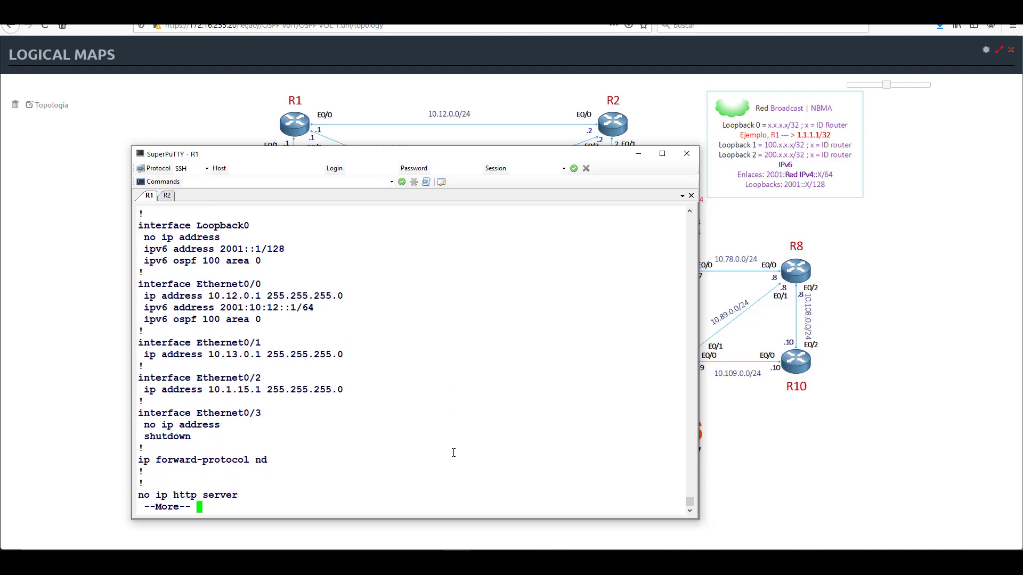
left_click_drag(139, 224, 139, 330)
- Switch to R2's session and assign the IPv6 address 2001::2/128 to interface l0, exiting to global configuration
left_click(170, 196)
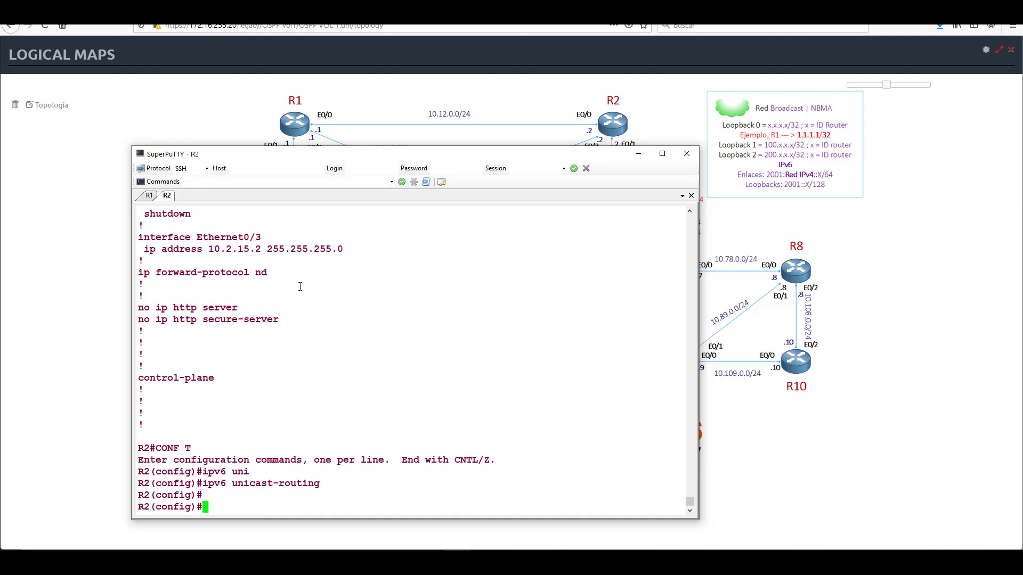
type("interface l0")
key("Return")
type("ipv6 add 2001")
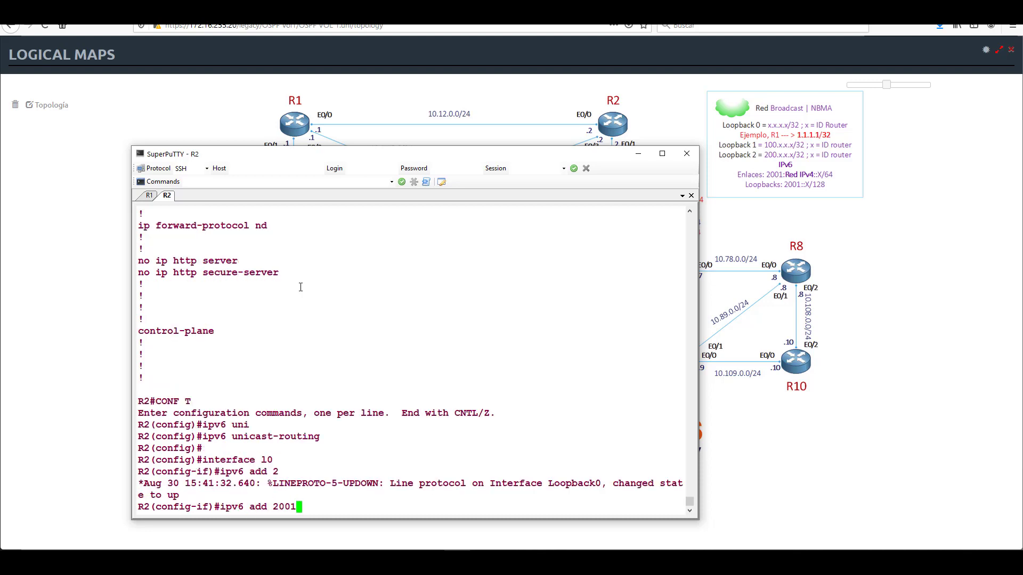
type("::2/128")
key("Return")
type("exit")
key("Return")
- Assign the IPv6 address 2001:10:12::2/64 to R2's interface e0/0
type("interface e0/0")
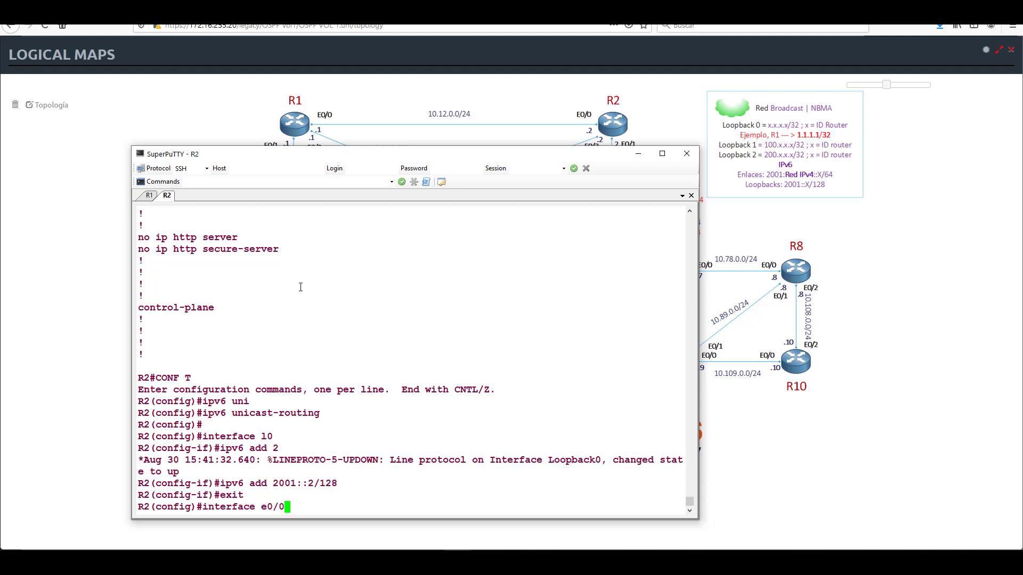
key("Return")
type("ipv6 add 2001:10:12")
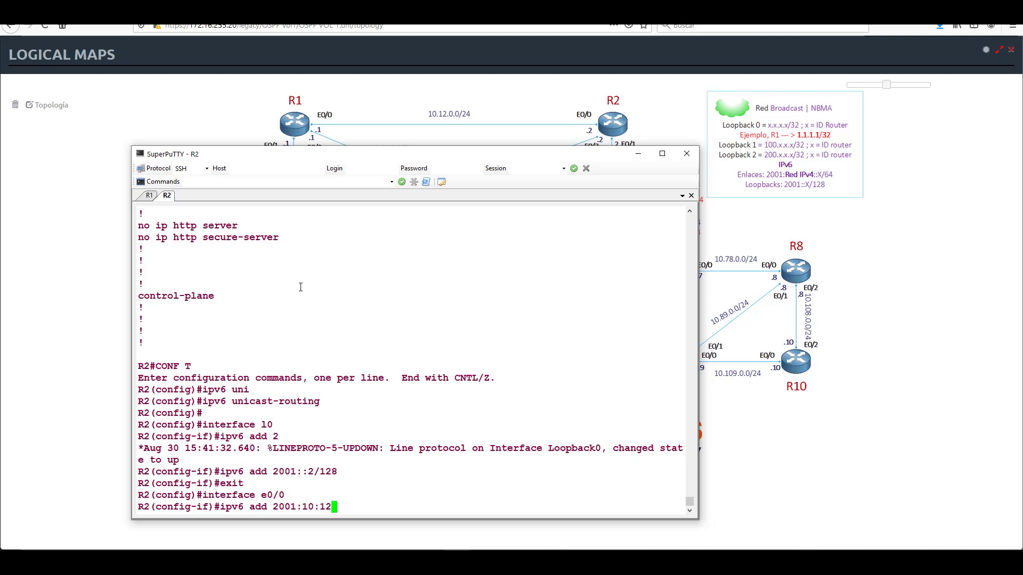
type("::2/64")
key("Return")
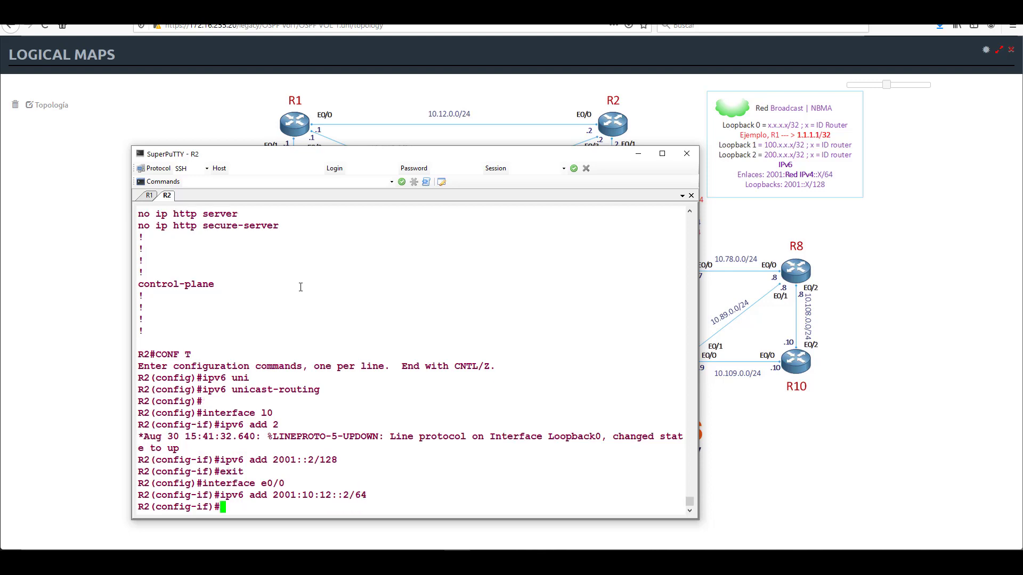
- Leave configuration mode, display R2's running configuration and examine the Loopback0 and Ethernet0/0 IPv6 addresses
type("end")
key("Return")
type("run")
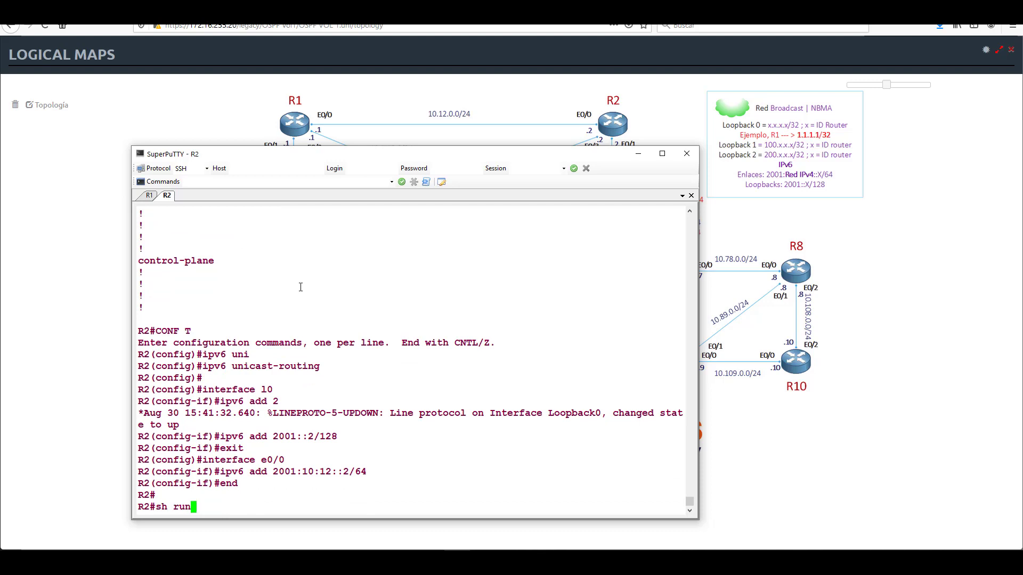
key("Return")
key("space")
key("space")
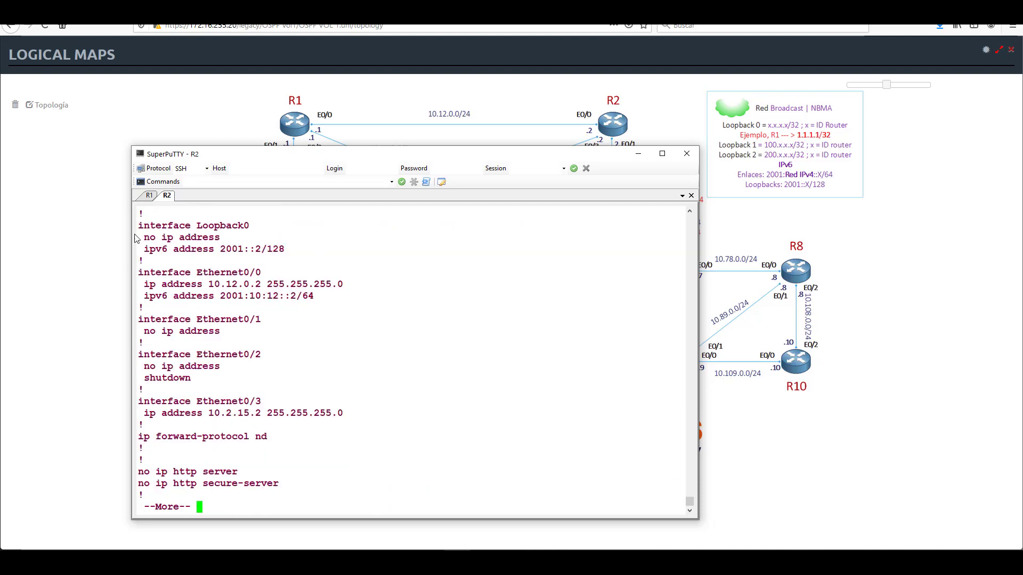
left_click_drag(138, 225, 375, 296)
type("q")
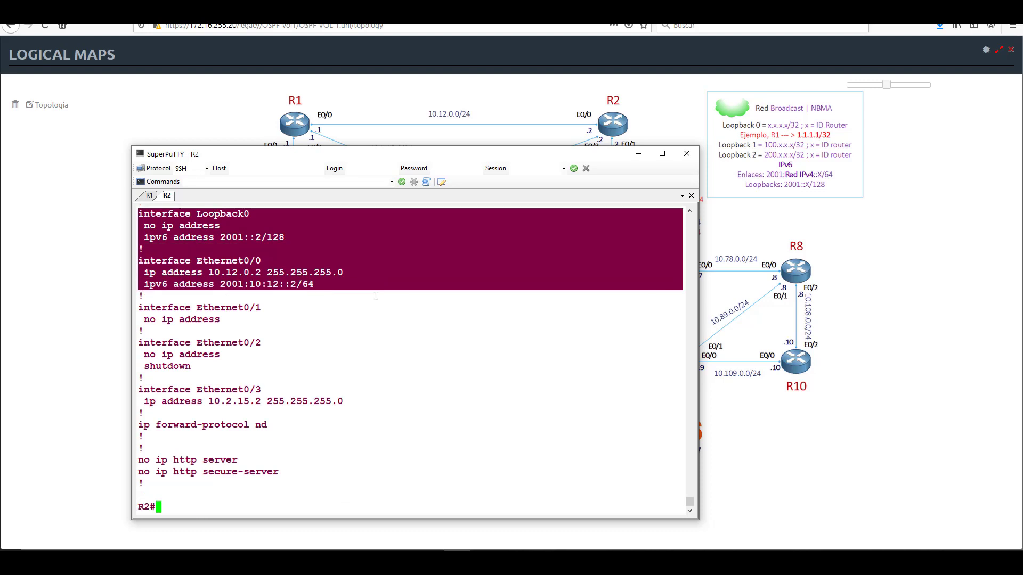
- Create the IPv6 OSPF process 100 on R2 and set its router-id to 100.100.100.2
type("conf t")
key("Return")
type("ipv6 router ")
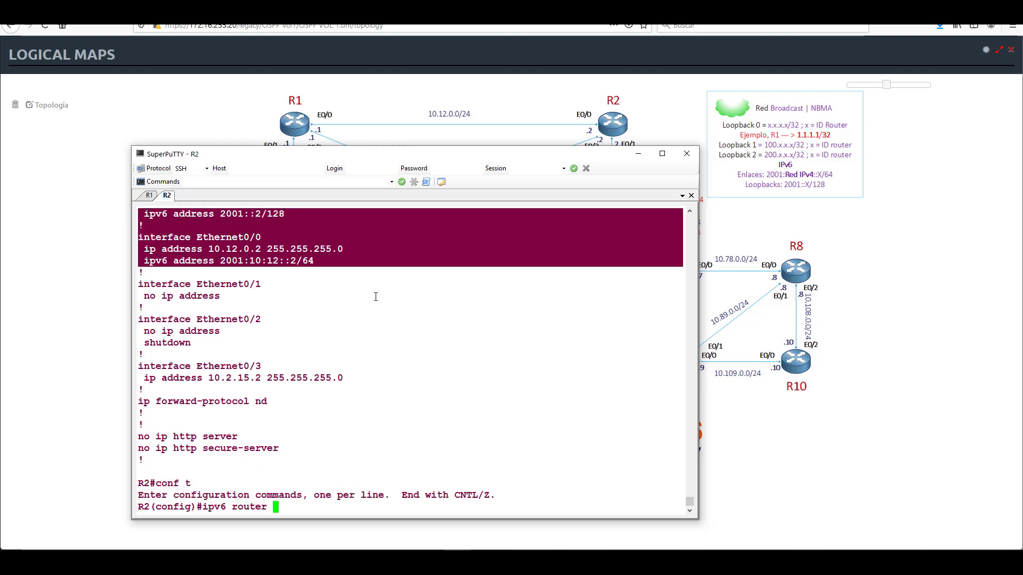
type("ospf 100")
key("Return")
type("router")
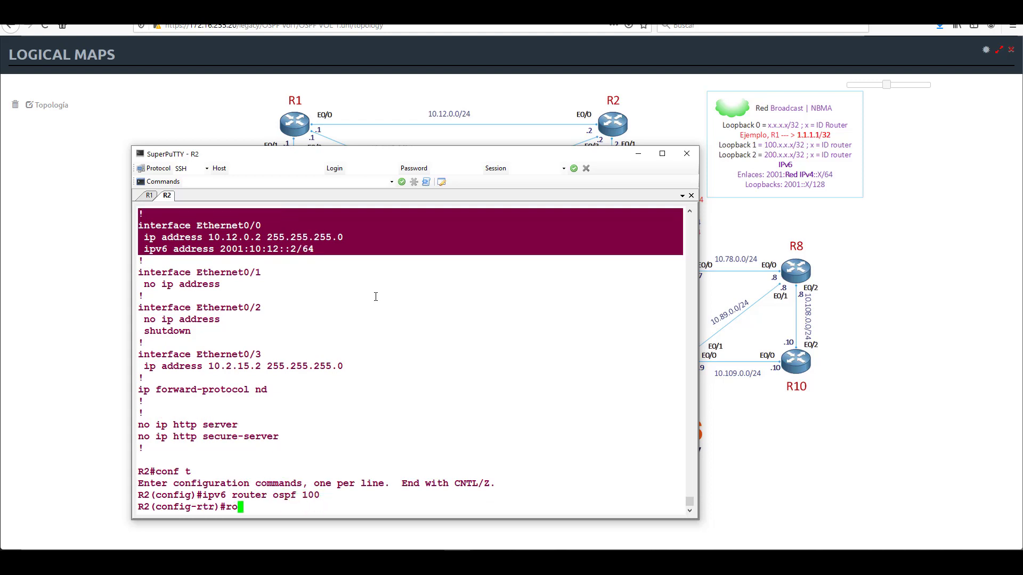
key("Tab")
type("100.100")
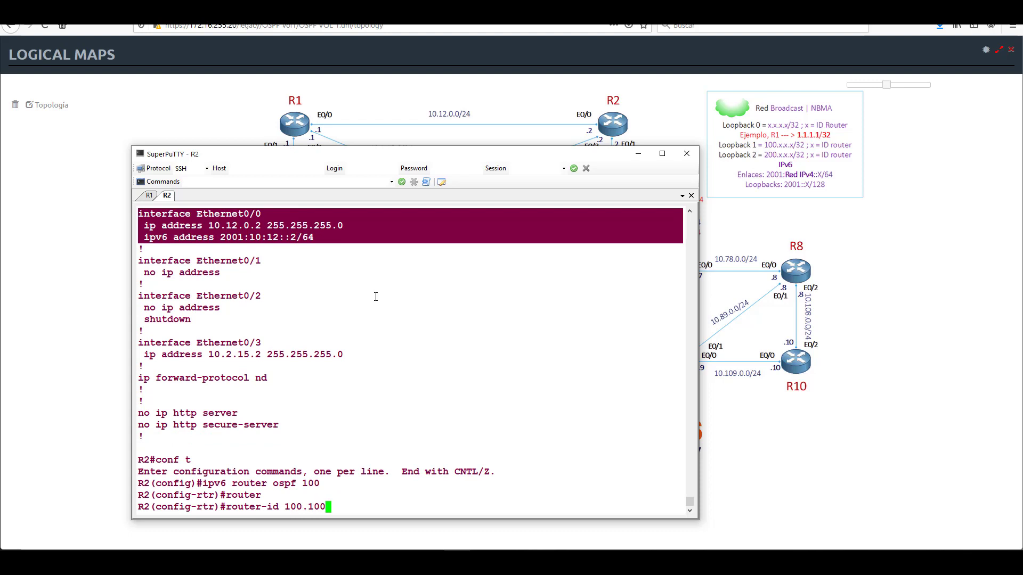
type(".100.2")
key("Return")
- Make interface l0 passive in R2's IPv6 OSPF process and return to privileged mode
type("pass")
key("Tab")
type("lo")
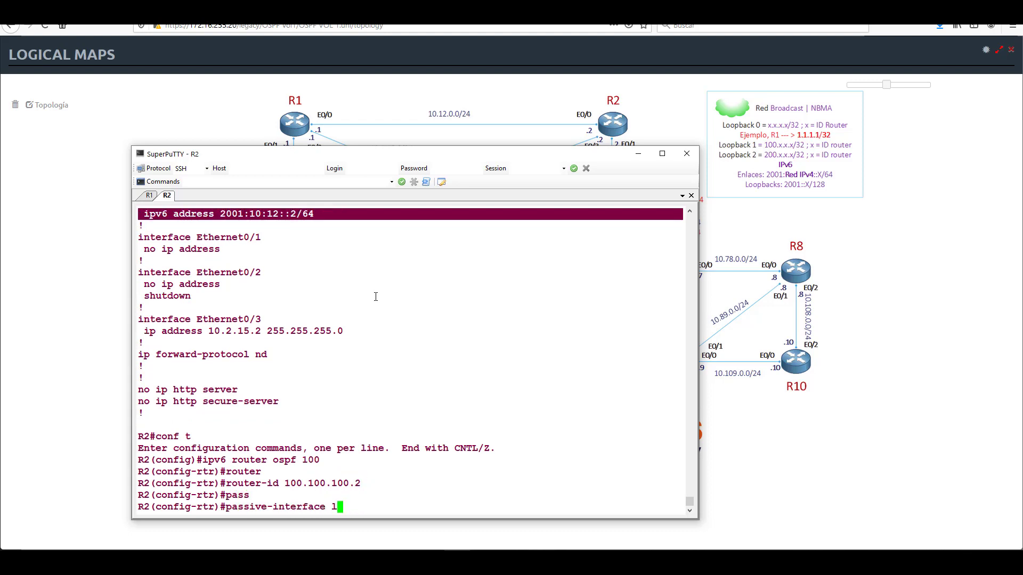
key("Return")
type("end")
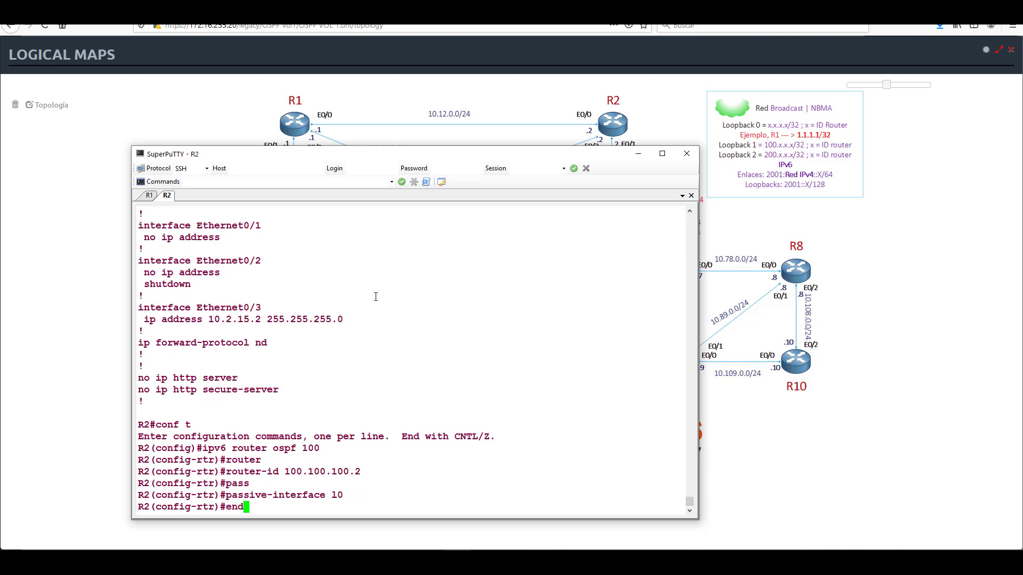
key("Return")
key("Return")
key("Return")
- Display R2's running configuration beginning at "ipv6 router" and examine the OSPF 100 section
type("sh run ")
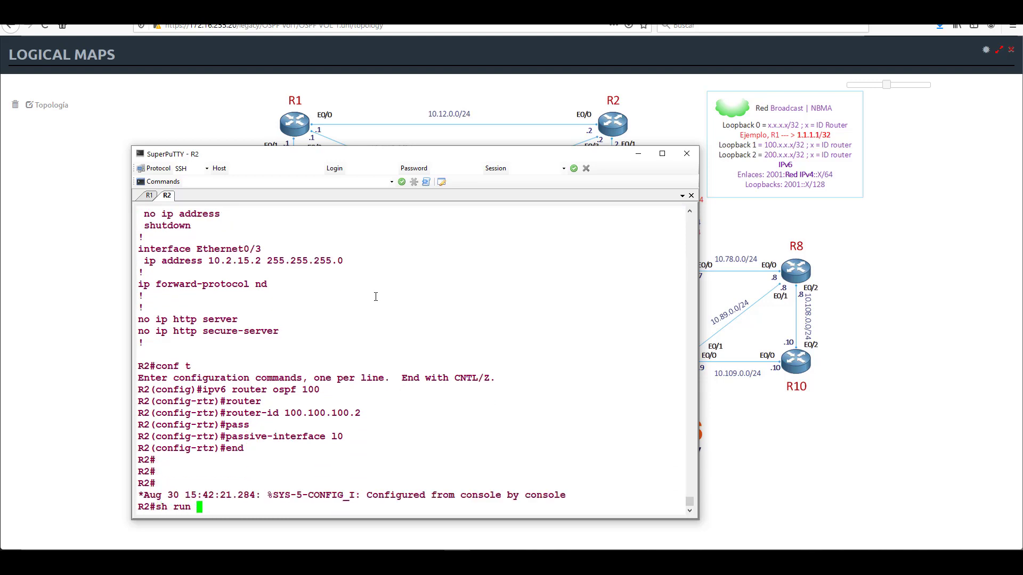
type("| b ipv6 router")
key("Return")
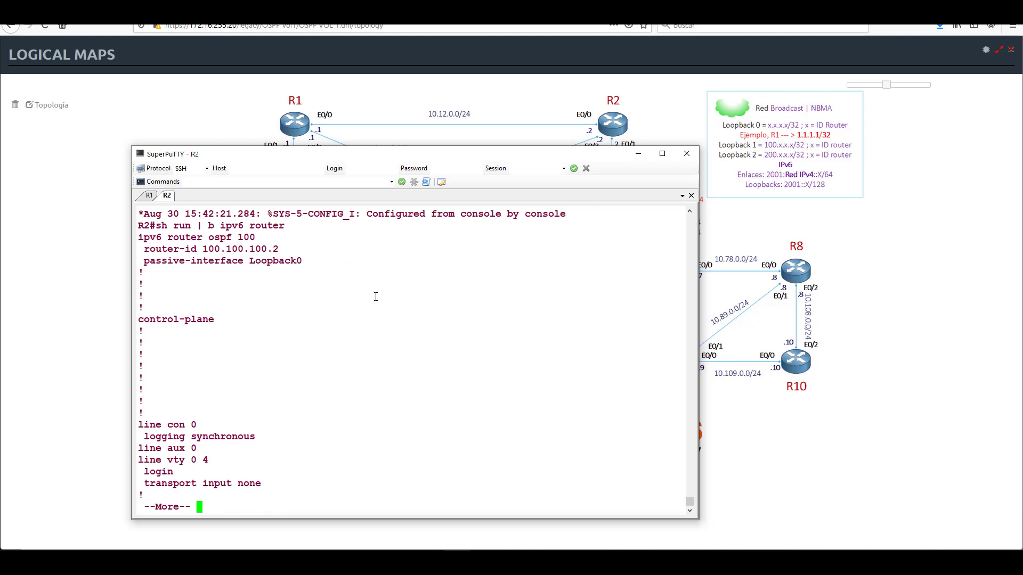
left_click_drag(139, 238, 353, 268)
- Enable ipv6 ospf 100 area 0 on R2's interface l0 and exit to global configuration
type("qconf t")
key("Return")
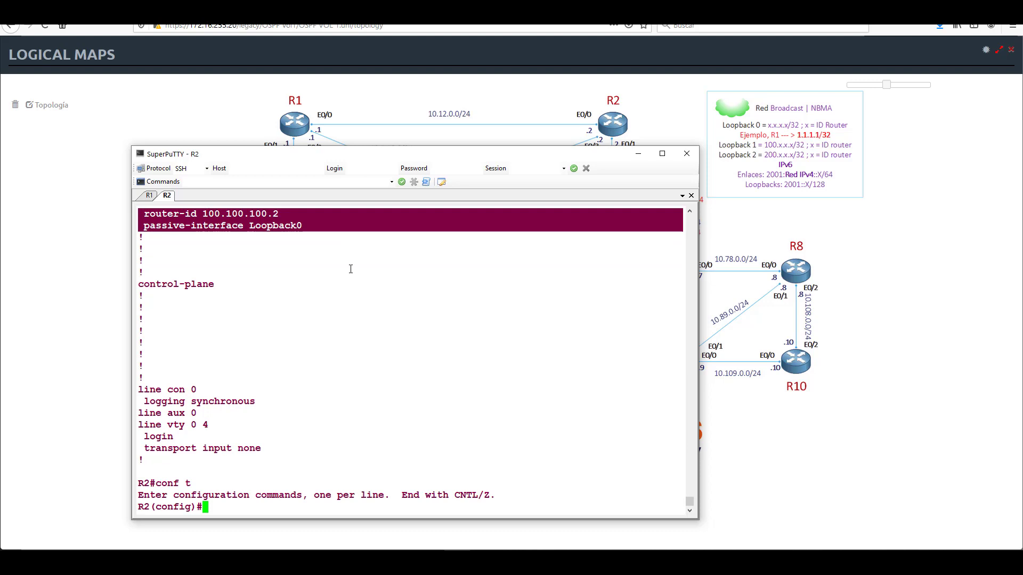
type("interface l0")
key("Return")
type("ipv6 o")
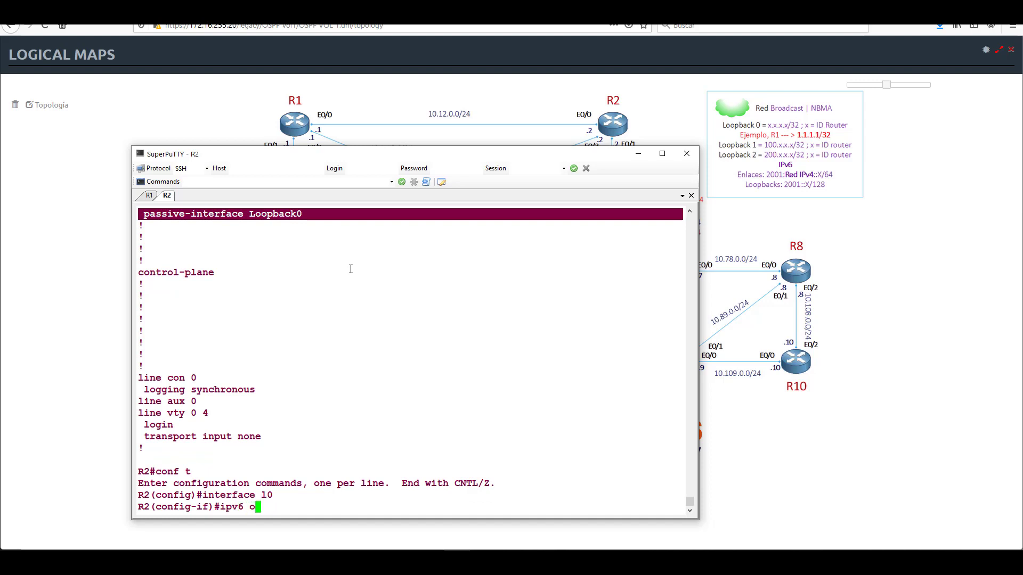
type("spf 100 area 0")
key("Return")
type("exit")
key("Return")
key("Return")
key("Return")
key("Return")
- Enable ipv6 ospf 100 area 0 on R2's interface e0/0 and return to privileged mode
type("interface e0/0")
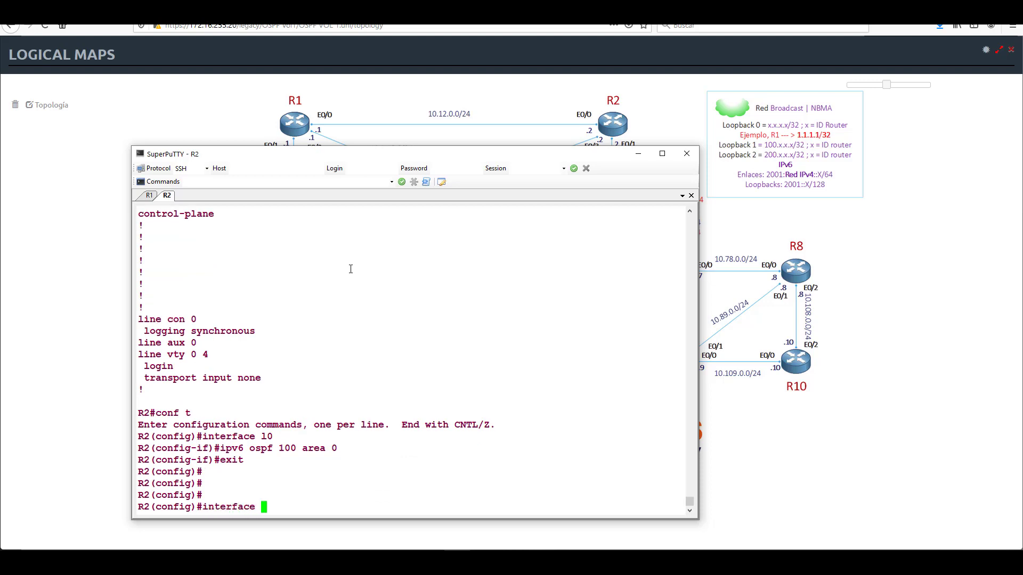
key("Return")
key("Up")
key("Up")
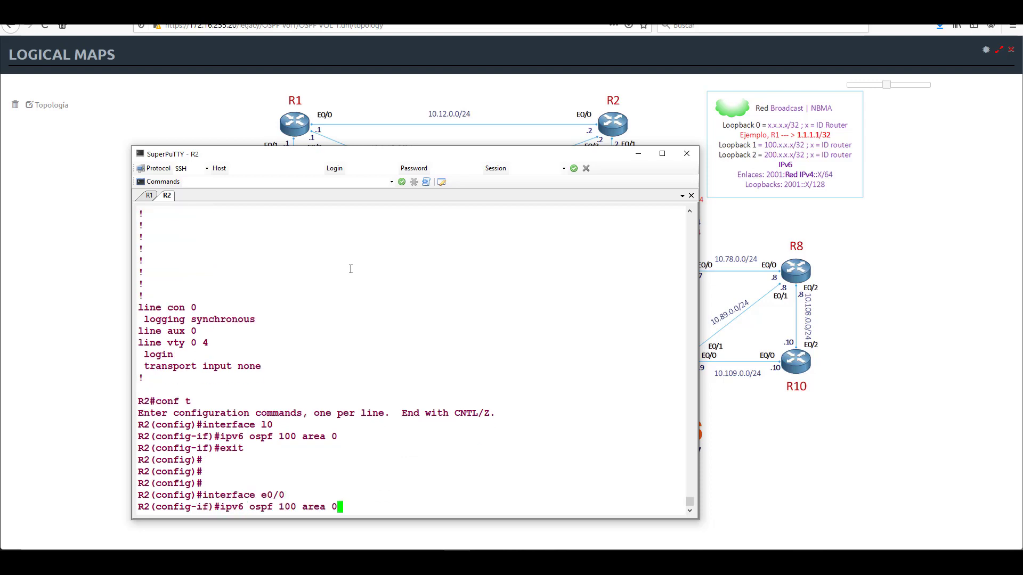
key("Return")
type("end")
key("Return")
key("Return")
key("Return")
key("Return")
key("Return")
key("Return")
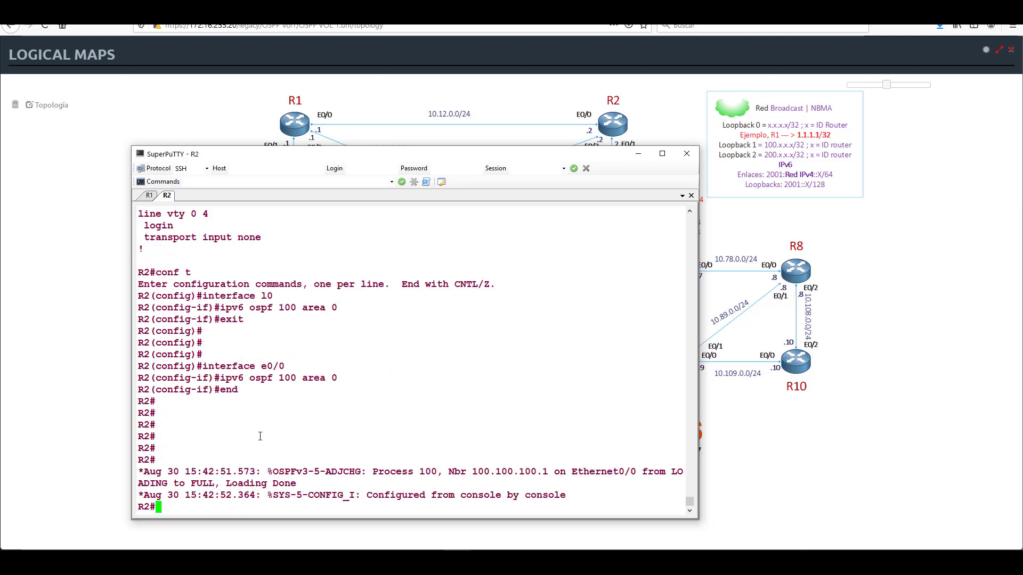
- Examine the OSPFv3 adjacency message for Ethernet0/0 on R2's console
left_click_drag(141, 471, 373, 486)
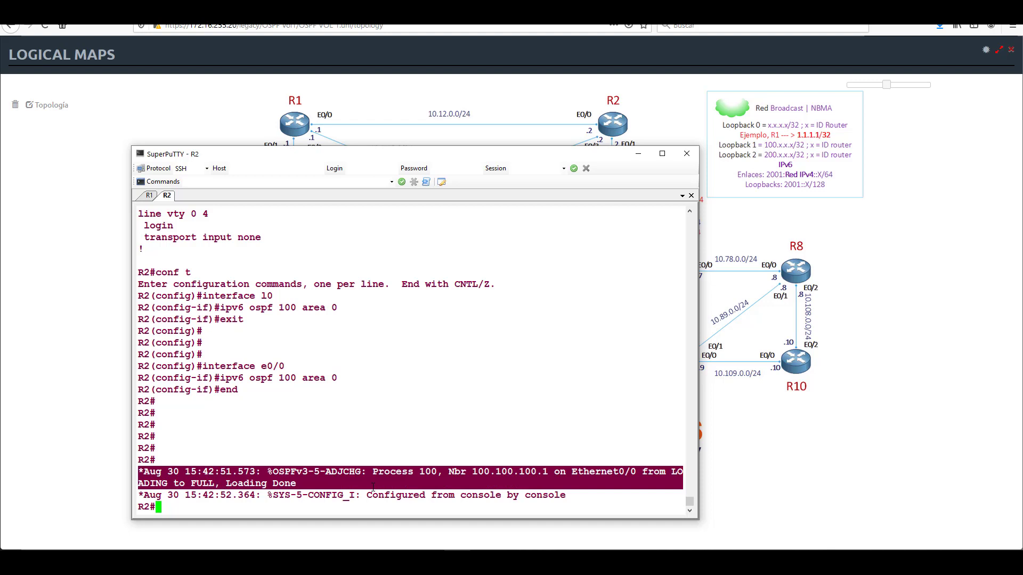
key("Return")
key("Return")
key("Return")
- Display R2's IPv6 routing table and examine the OSPF route's prefix, link-local next hop and outgoing interface
type("show ipv6 route")
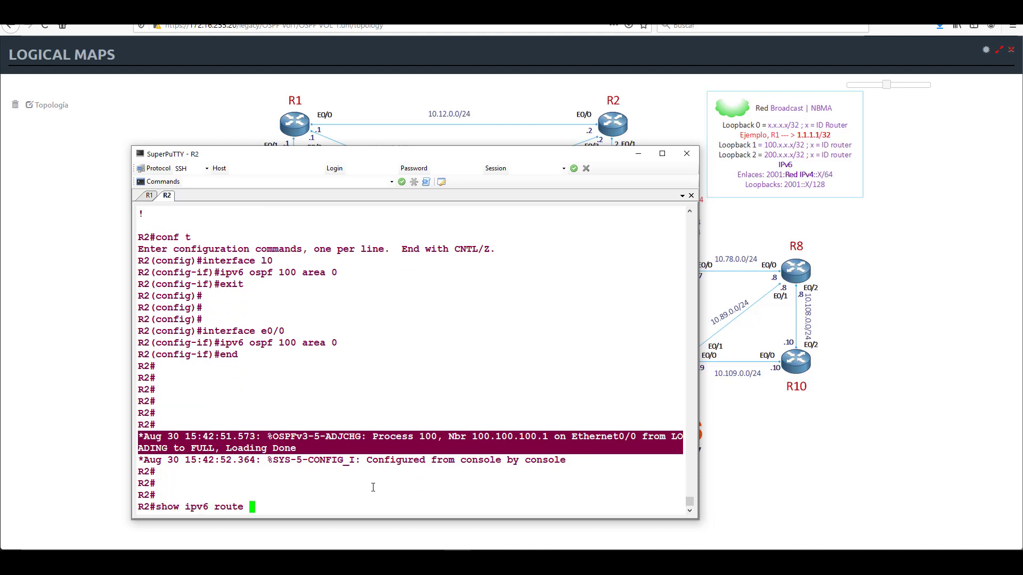
key("Return")
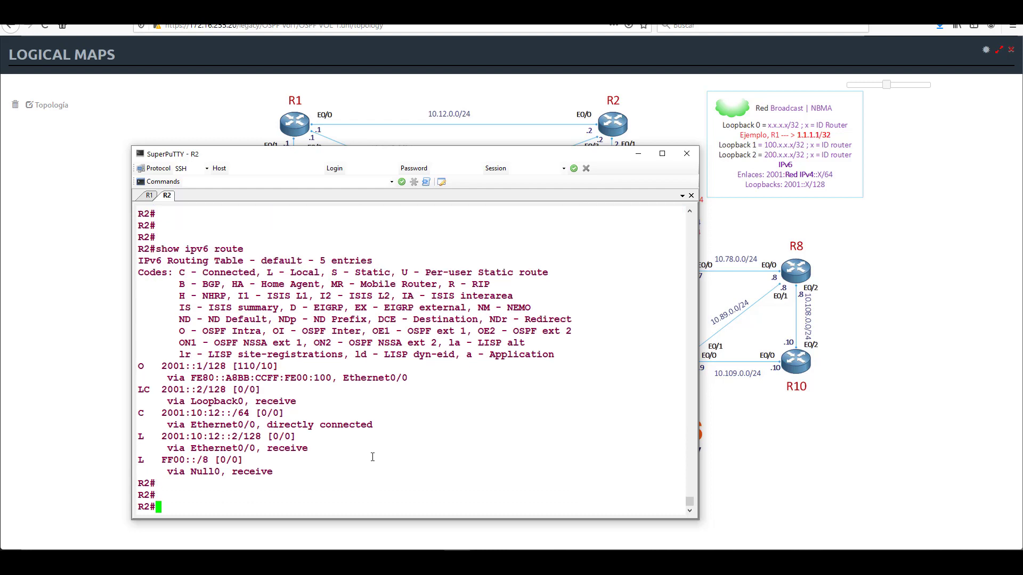
left_click_drag(163, 365, 284, 370)
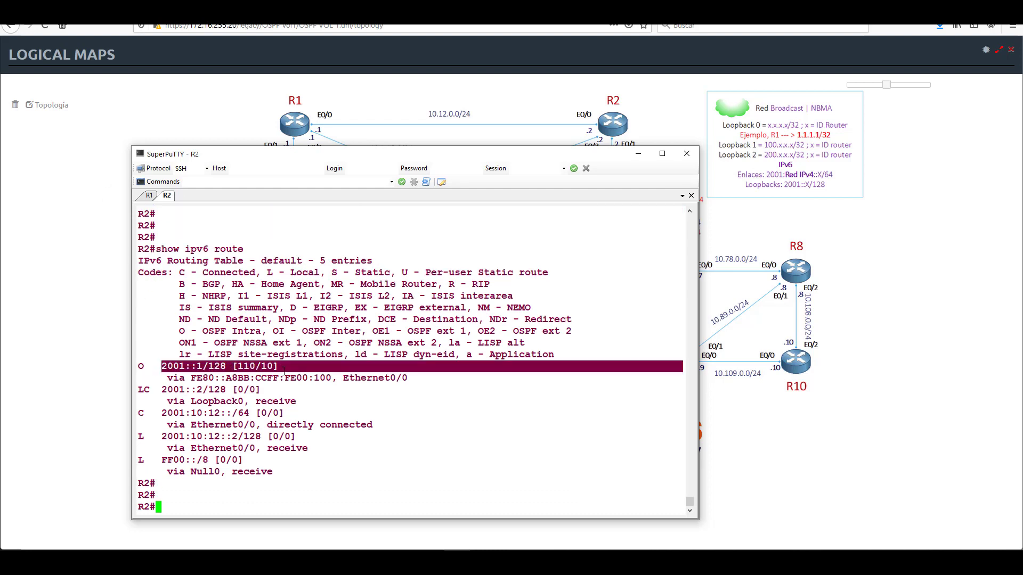
left_click_drag(193, 379, 331, 379)
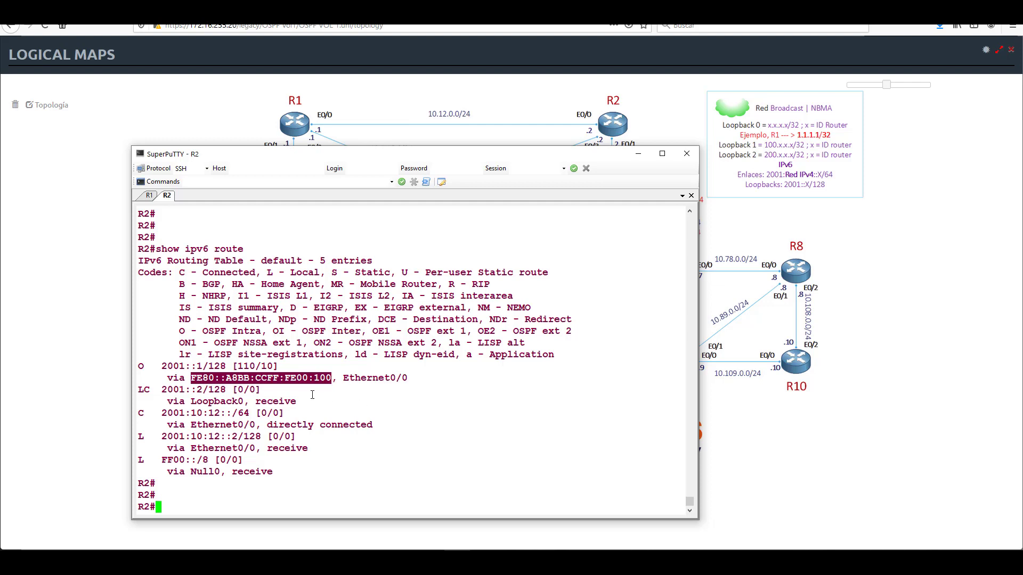
left_click(312, 395)
left_click_drag(266, 378, 296, 379)
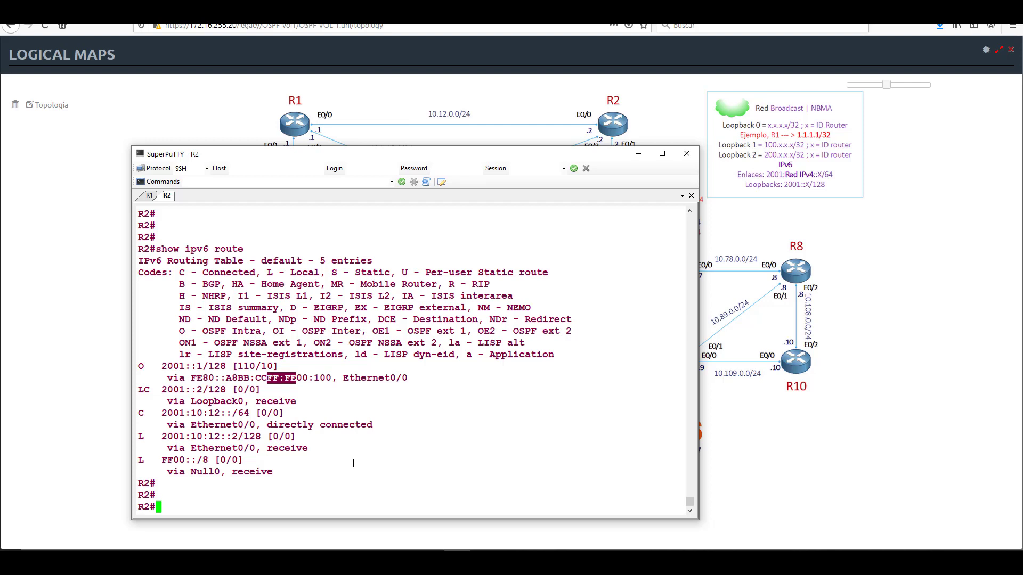
left_click_drag(344, 379, 426, 379)
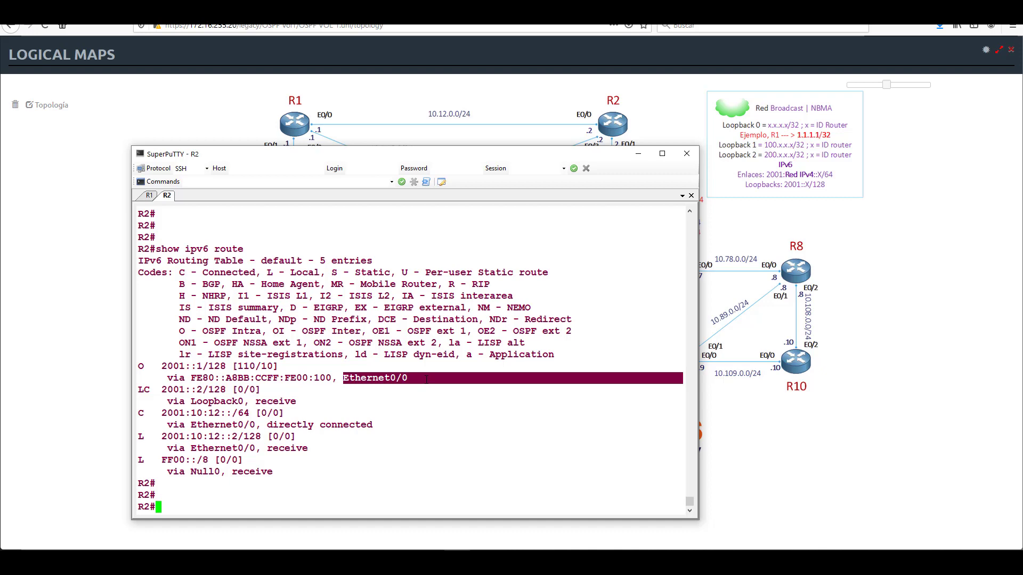
left_click(398, 399)
- Switch to R1's session, display the IPv6 details of interface e0/0 and examine its link-local address
left_click(150, 197)
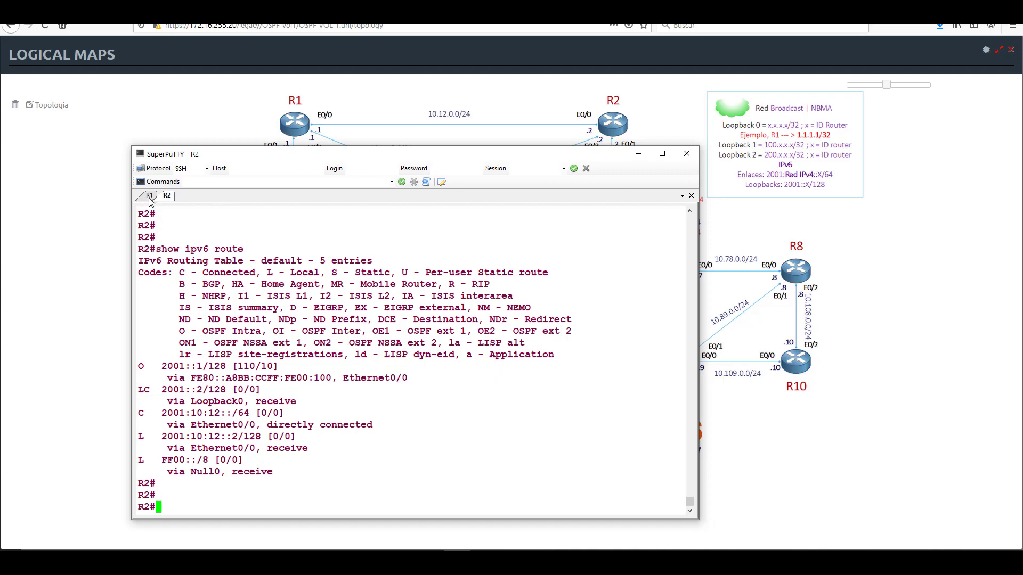
key("Return")
key("Return")
type("qsh run")
key("BackSpace")
key("BackSpace")
key("BackSpace")
key("BackSpace")
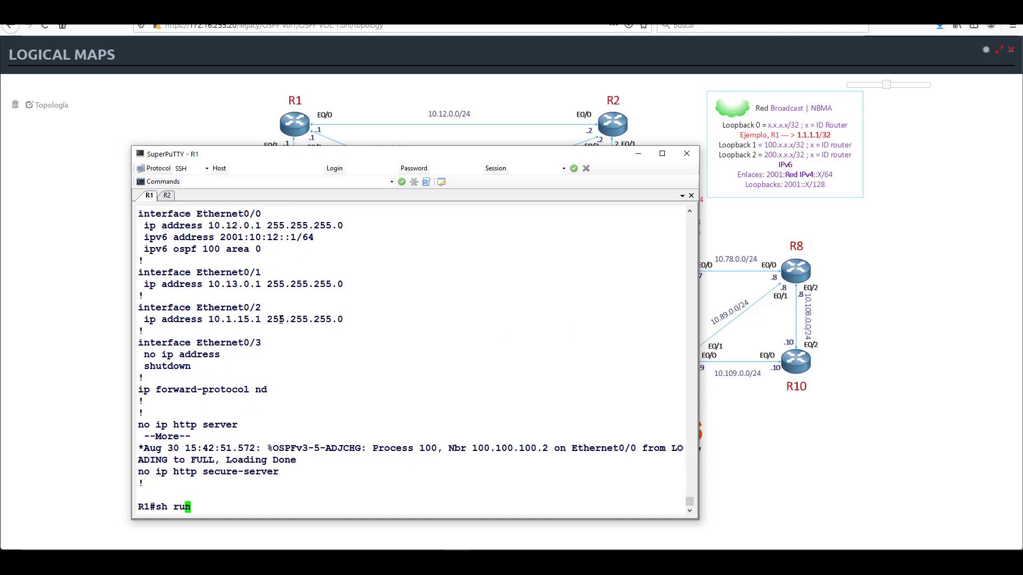
type("ipv6 inter e0/0")
key("Return")
left_click_drag(374, 260, 683, 261)
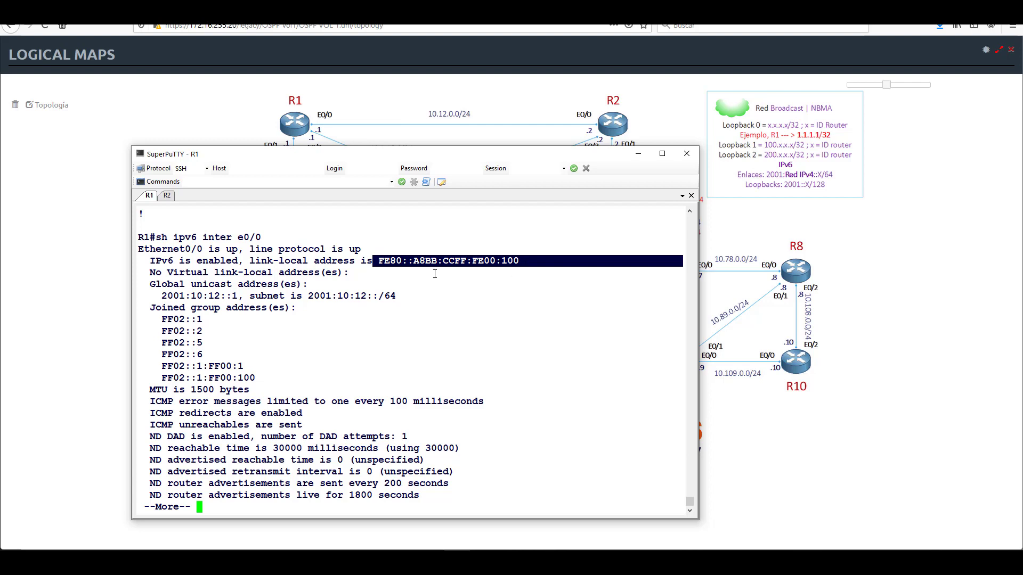
left_click_drag(203, 237, 298, 237)
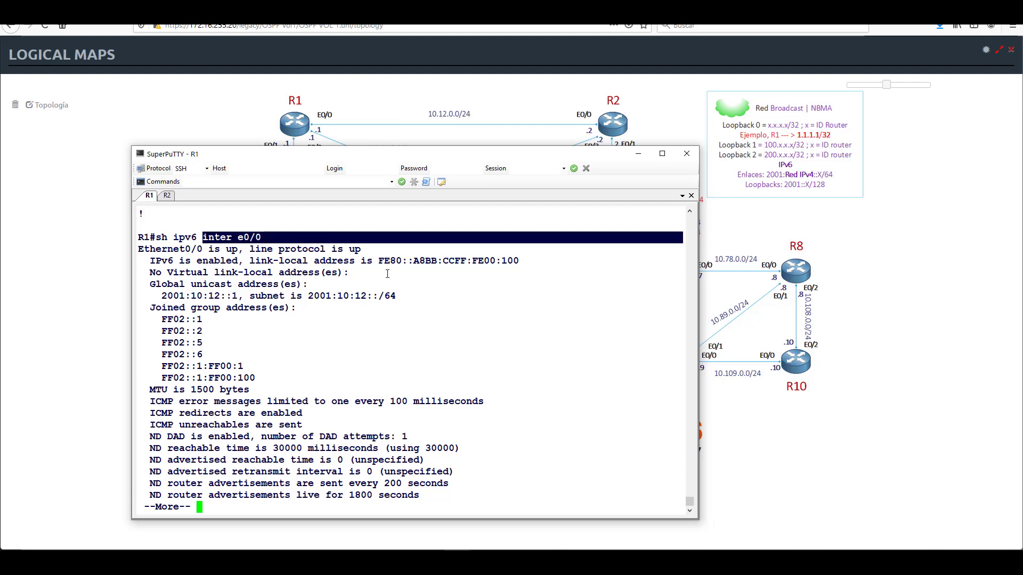
- Examine the global unicast address and subnet of R1's e0/0, and close the paged output
left_click_drag(158, 296, 244, 296)
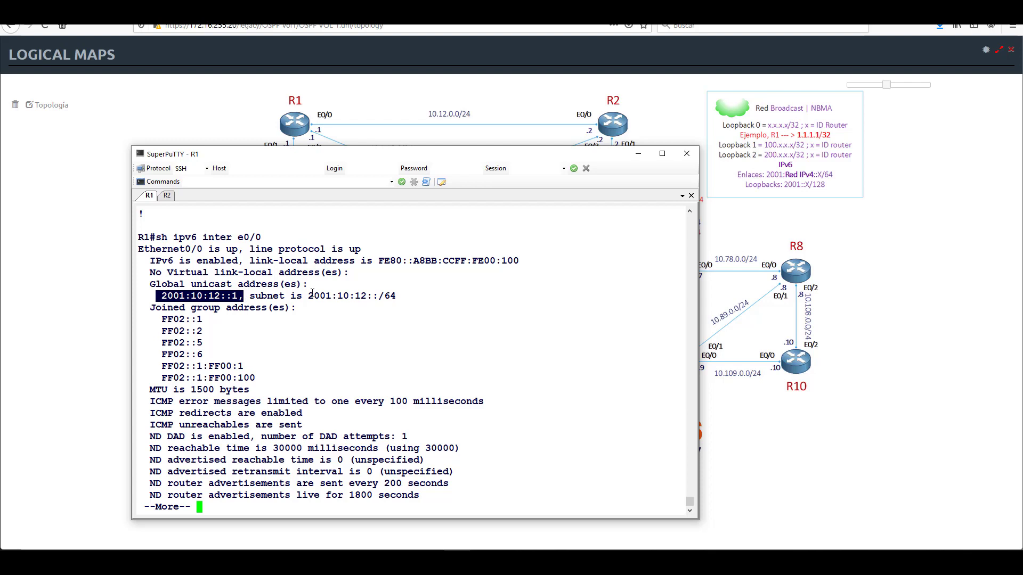
left_click_drag(313, 295, 417, 296)
left_click(417, 377)
key("q")
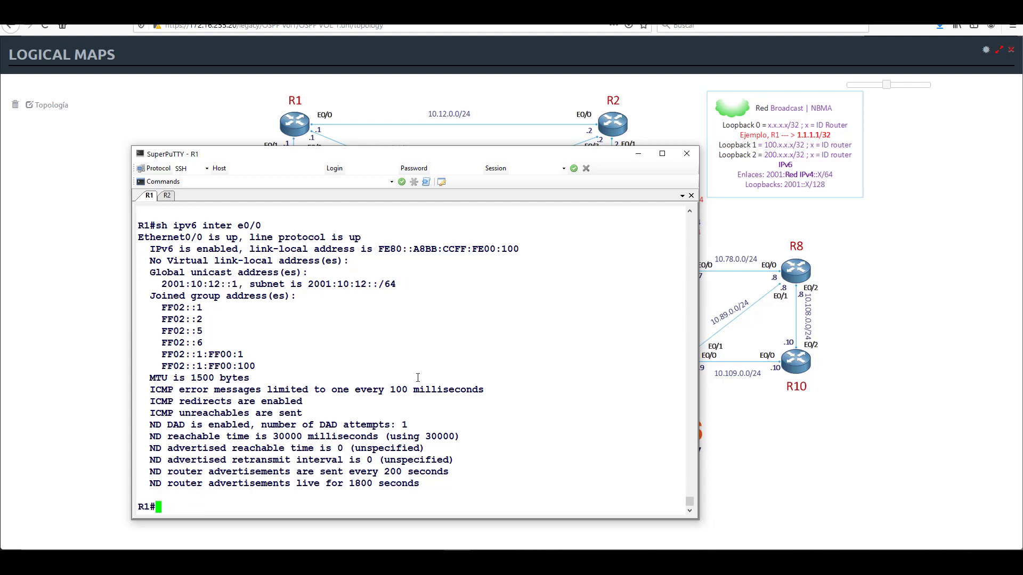
- Clear R1's console view of earlier output by adding blank prompt lines
key("Return")
key("Return")
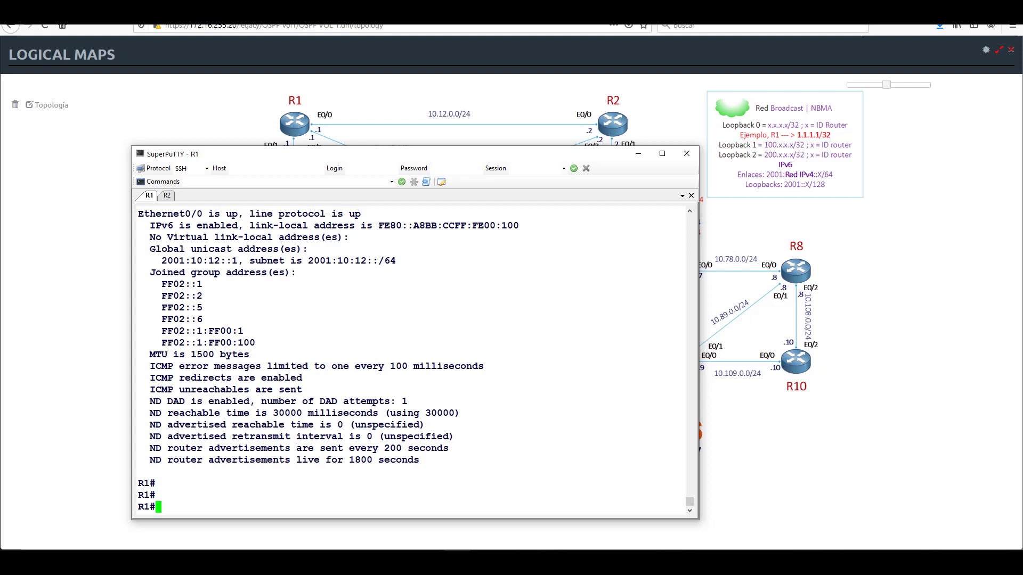
key("Return")
key("Return")
key("Return")
key("Return")
key("Return")
key("Return")
key("Return")
key("Return")
key("Return")
key("Return")
key("Return")
key("Return")
key("Return")
key("Return")
key("Return")
key("Return")
key("Return")
key("Return")
key("Return")
key("Return")
left_click(325, 296)
- Erase R1's startup configuration with wr era and reload the router, answering n to the prompt
type("wr era")
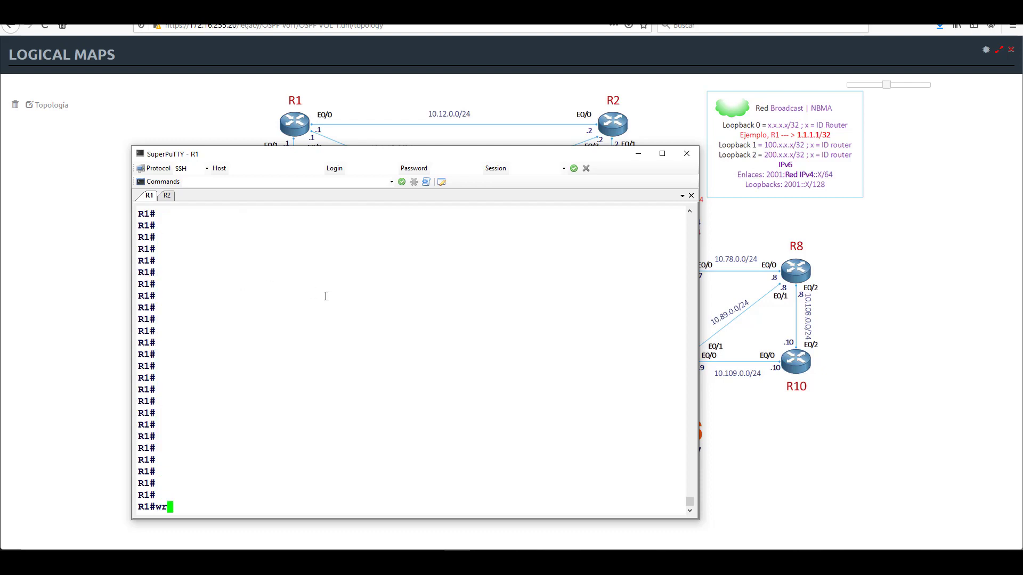
key("Return")
key("Return")
type("reload")
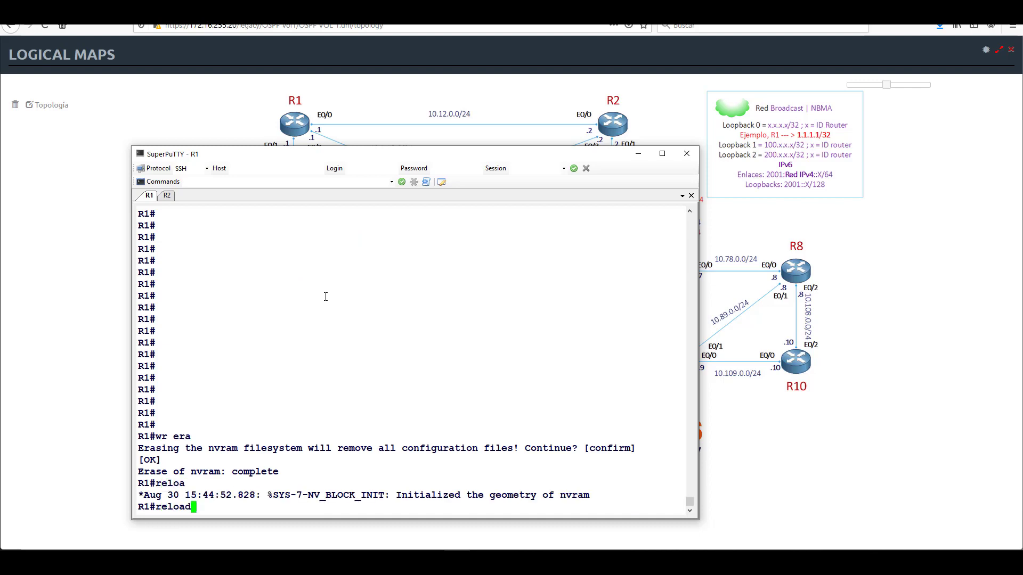
key("Return")
key("Return")
key("Return")
type("n")
key("Return")
- Return to R1's session, display the running configuration and examine the ipv6 unicast-routing line
key("alt+Tab")
left_click(226, 269)
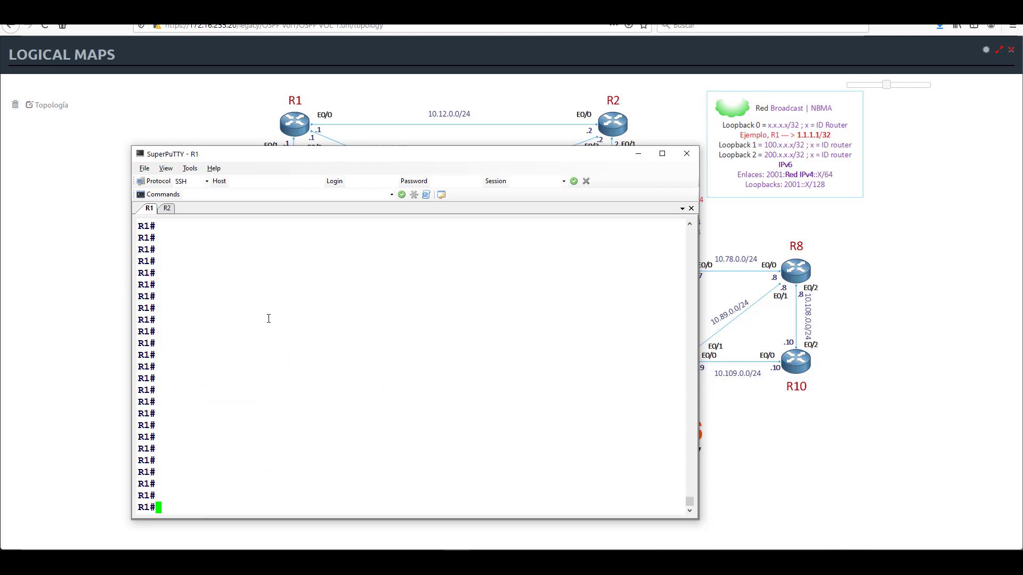
type("sh run")
key("Return")
key("space")
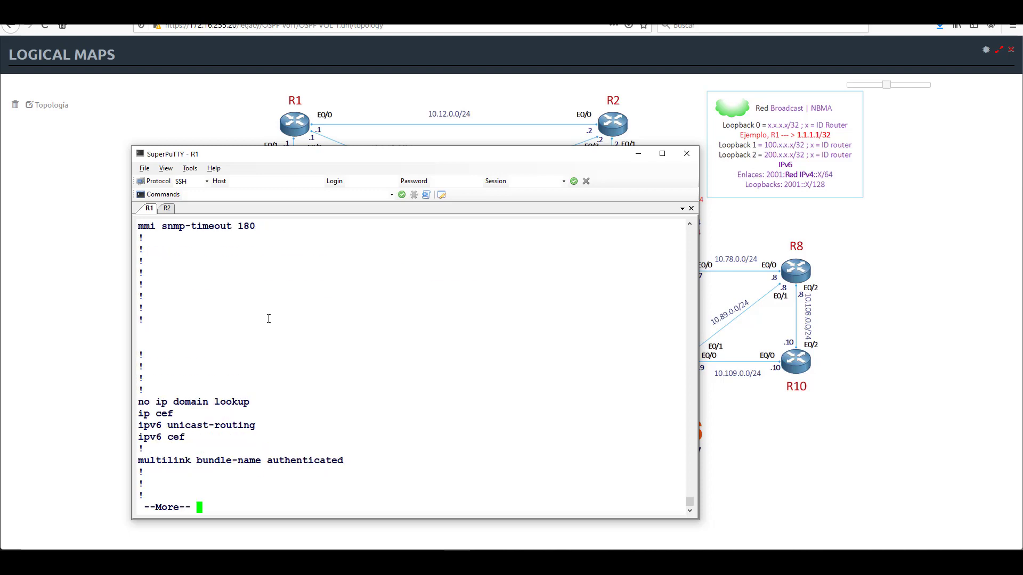
key("space")
scroll(268, 318, "up", 4)
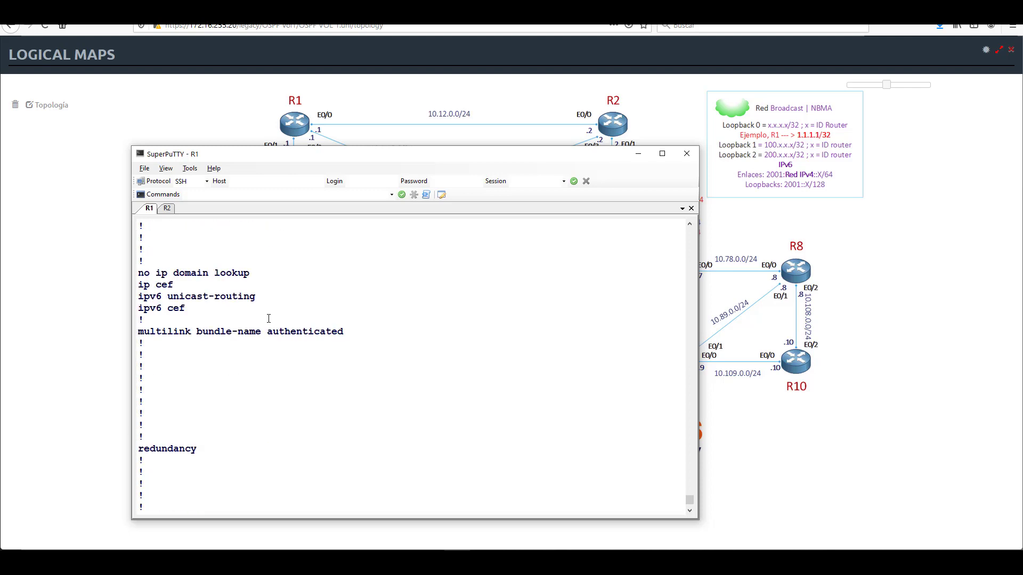
left_click_drag(138, 297, 264, 303)
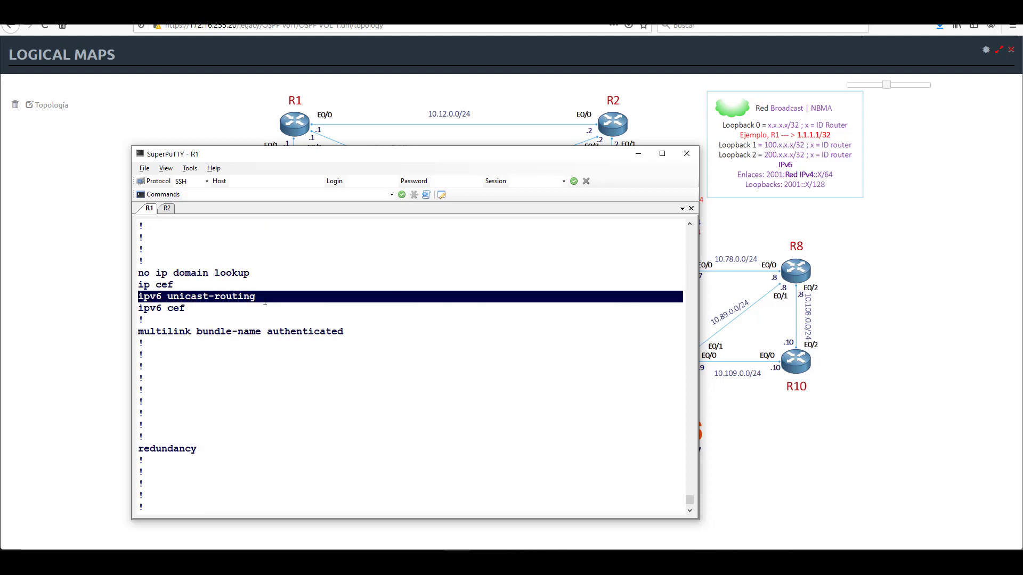
- Continue R1's running configuration output and examine the addressing of Loopback0 and Ethernet0/0
scroll(288, 340, "down", 4)
key("space")
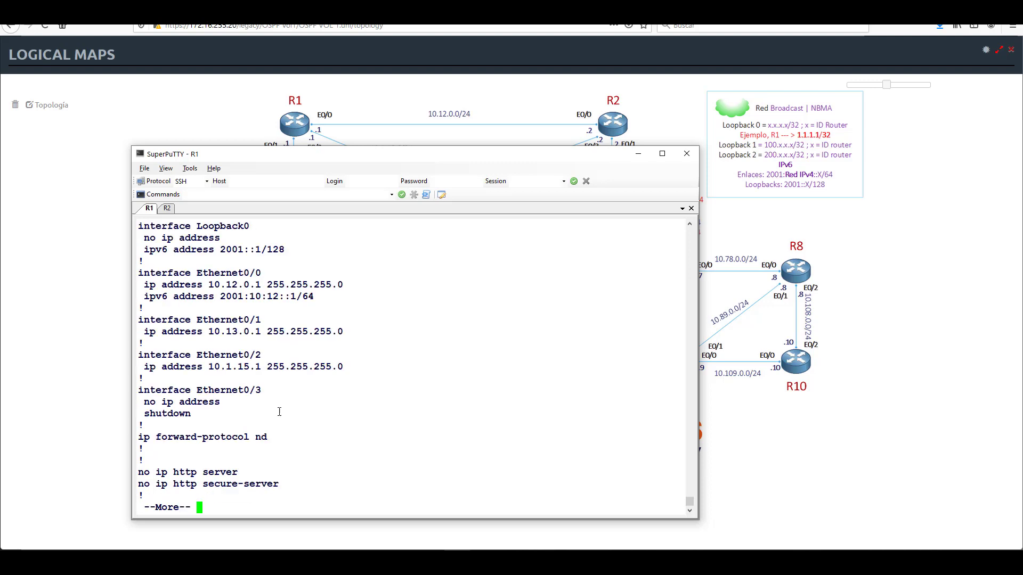
left_click_drag(139, 225, 391, 300)
- Display R2's running configuration and examine its ipv6 unicast-routing line and the addressing of Loopback0 and Ethernet0/0
left_click(170, 208)
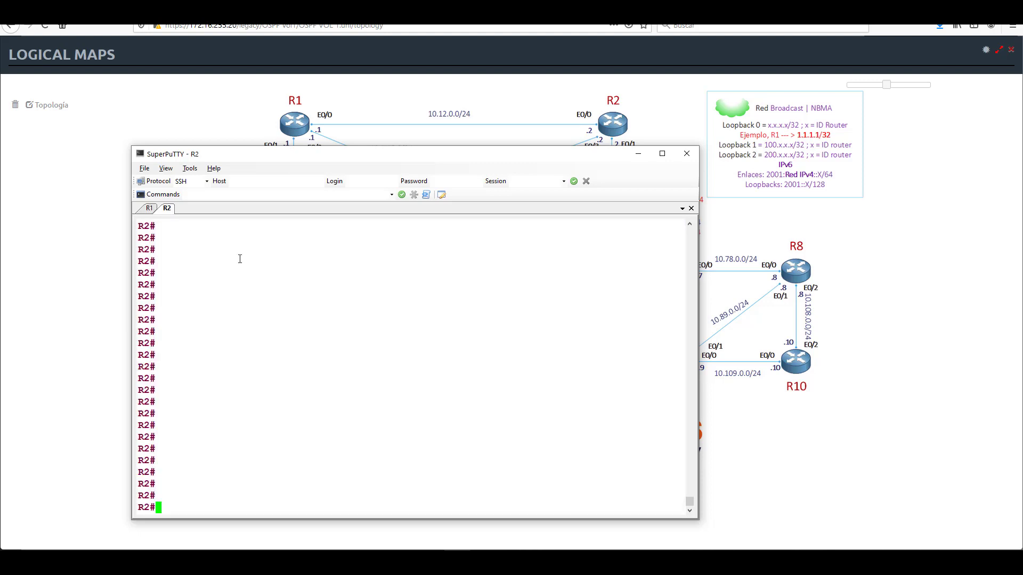
type("sh run")
key("Return")
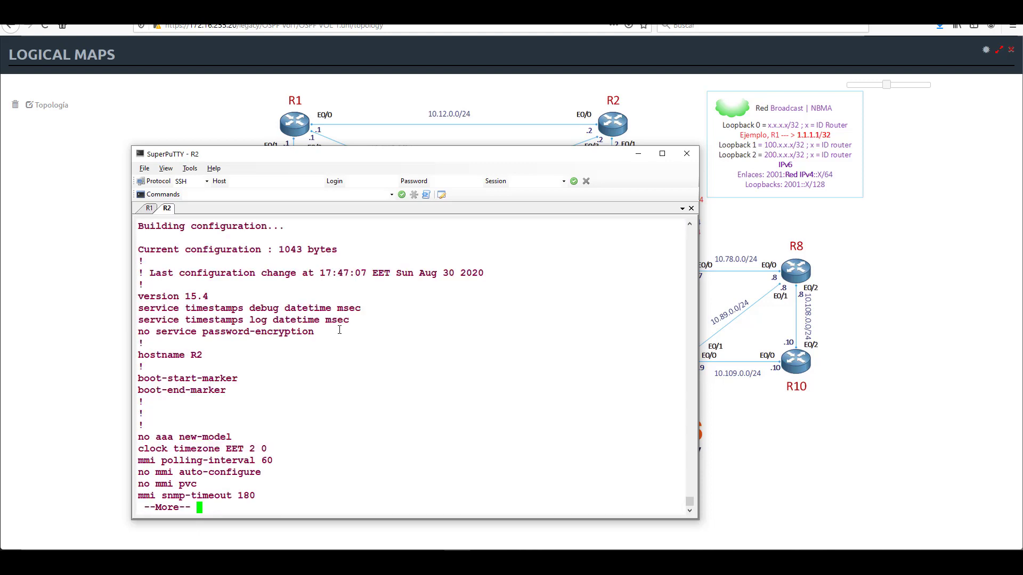
key("space")
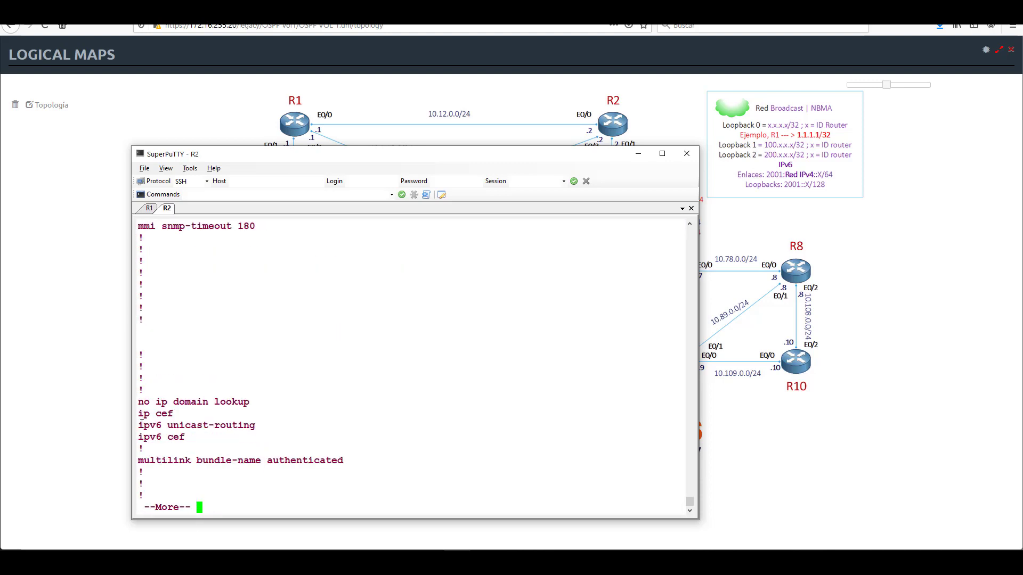
left_click_drag(266, 427, 138, 426)
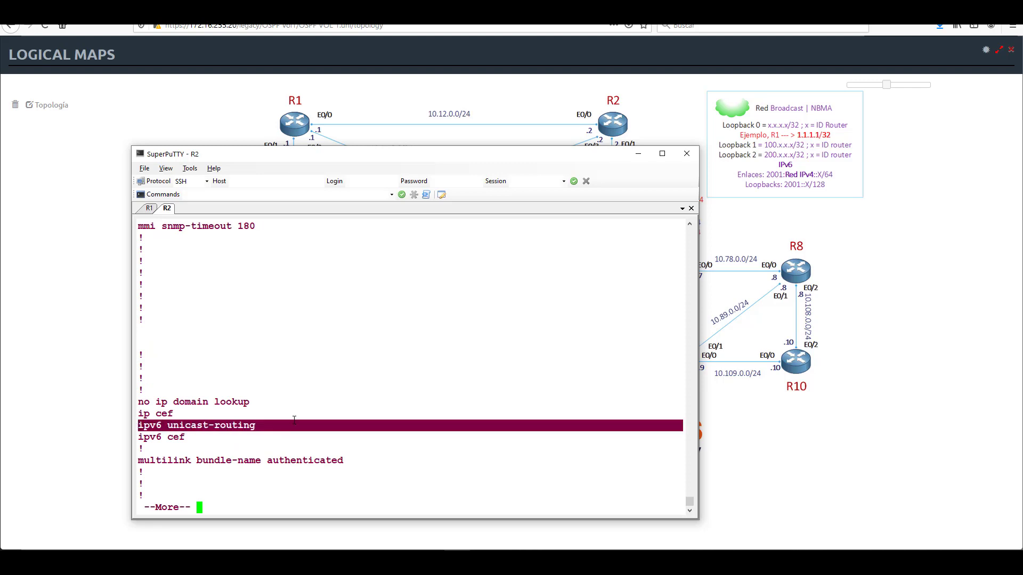
left_click(297, 419)
key("space")
key("space")
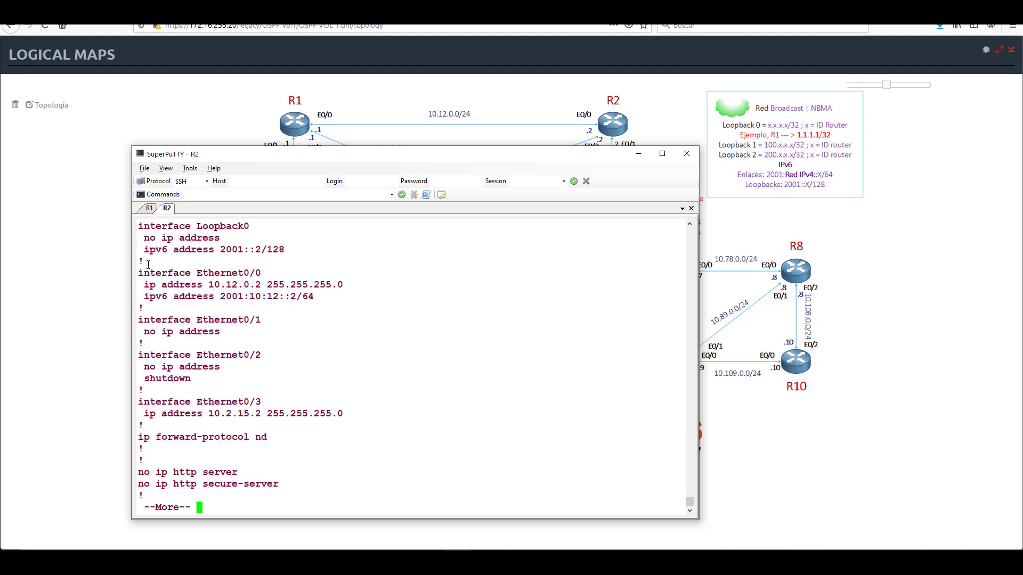
left_click_drag(139, 226, 320, 299)
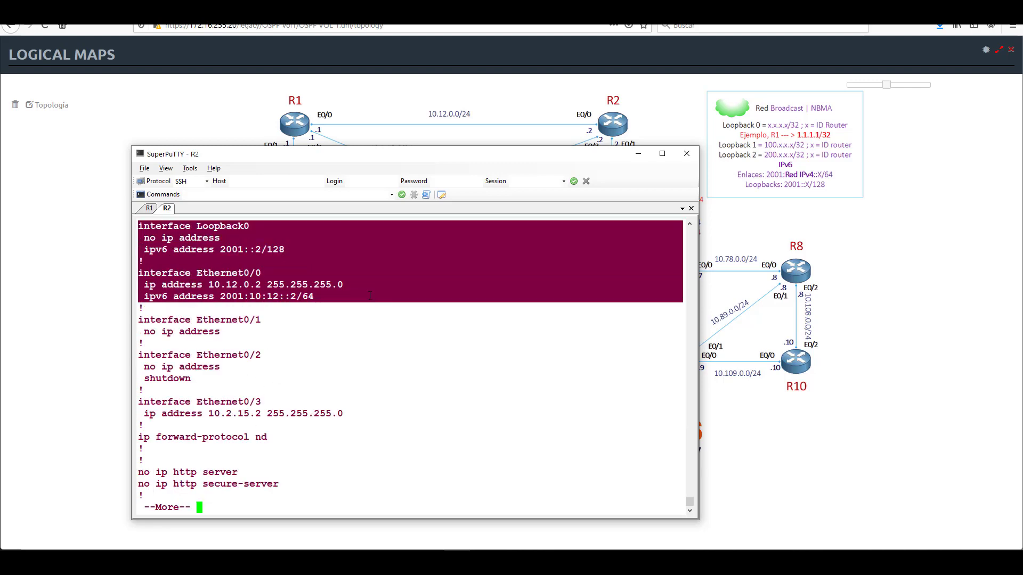
- Return to R1's session, close the paged output and create OSPFv3 routing process 100 in global configuration mode
left_click(149, 209)
key("q")
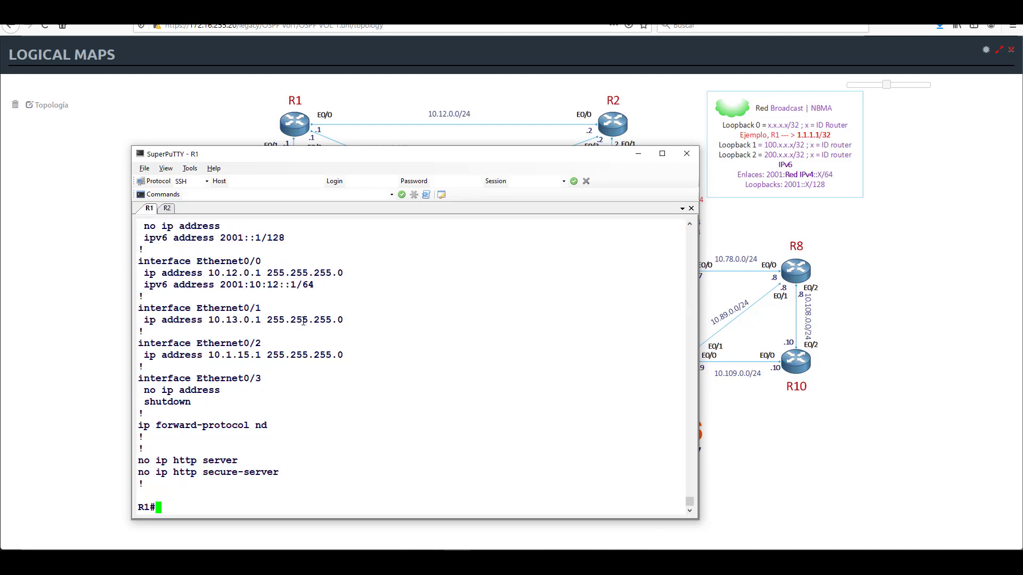
key("Return")
key("Return")
type("conf t")
key("Return")
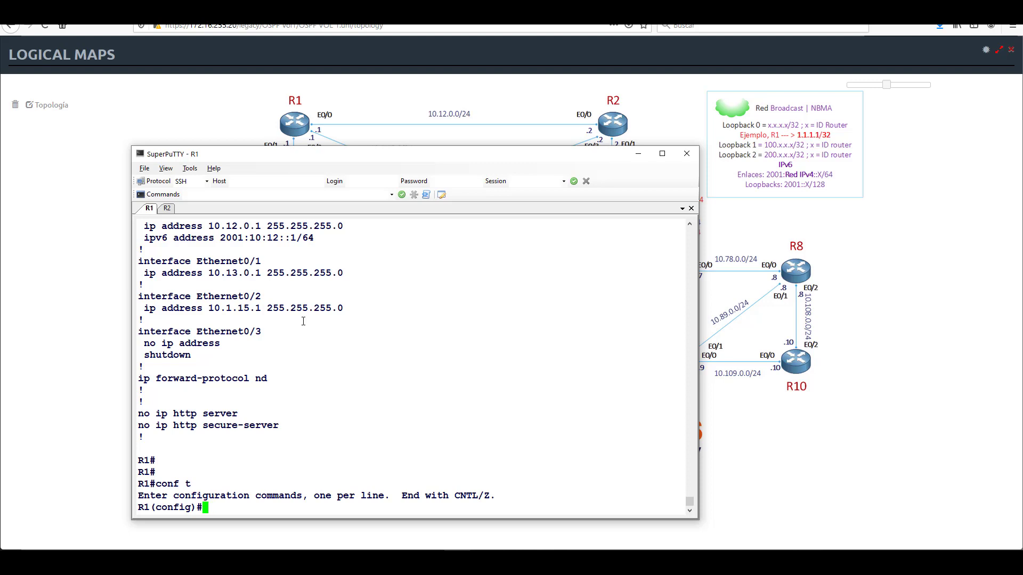
type("rou")
key("Tab")
type("r")
key("Tab")
type("os")
key("Tab")
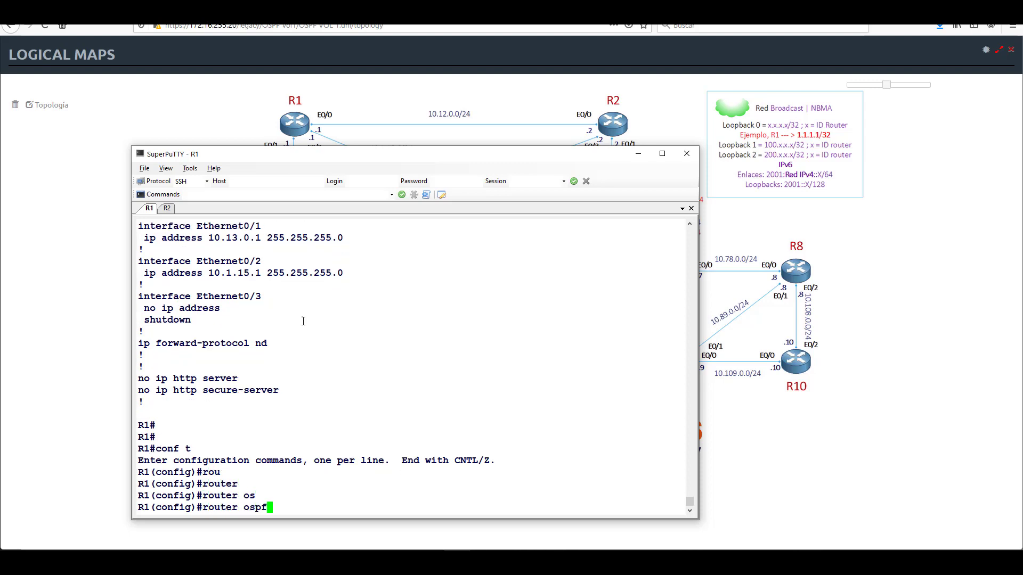
type("v3 100")
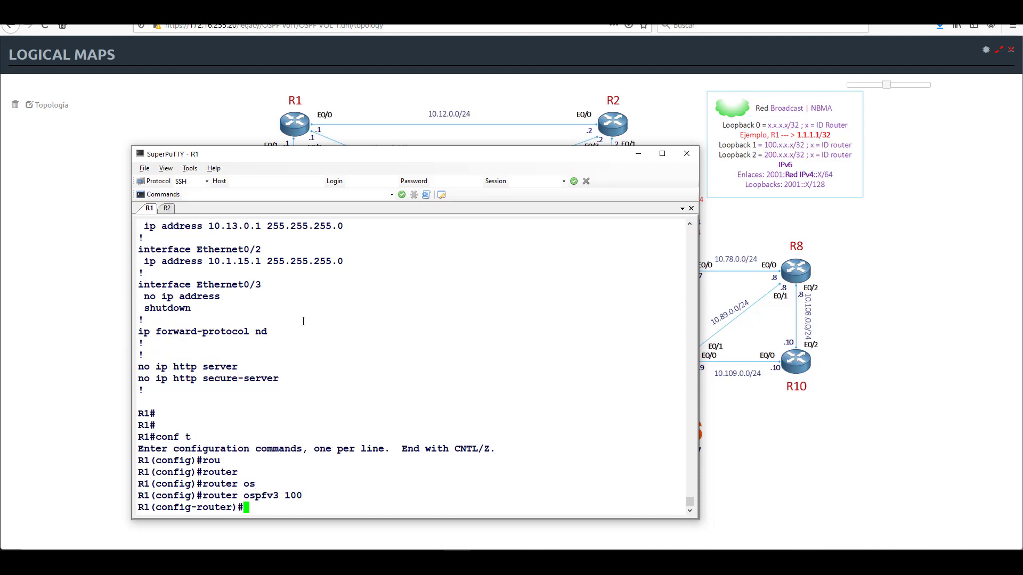
- Leave configuration mode, display R1's running configuration, examine the router ospfv3 100 line and close the output
type("end")
key("Return")
key("Return")
key("Return")
type("sh run")
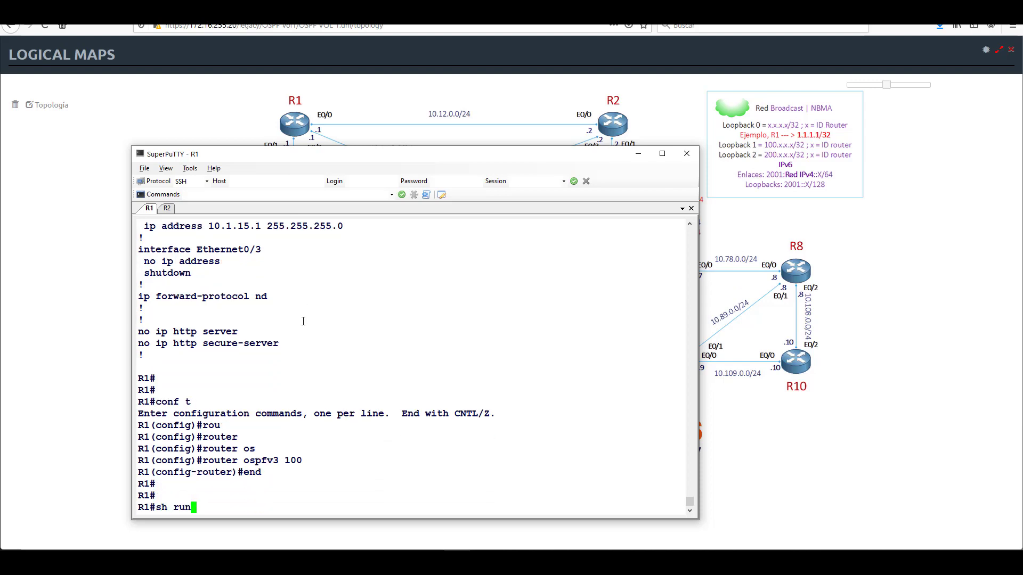
key("Return")
key("space")
key("space")
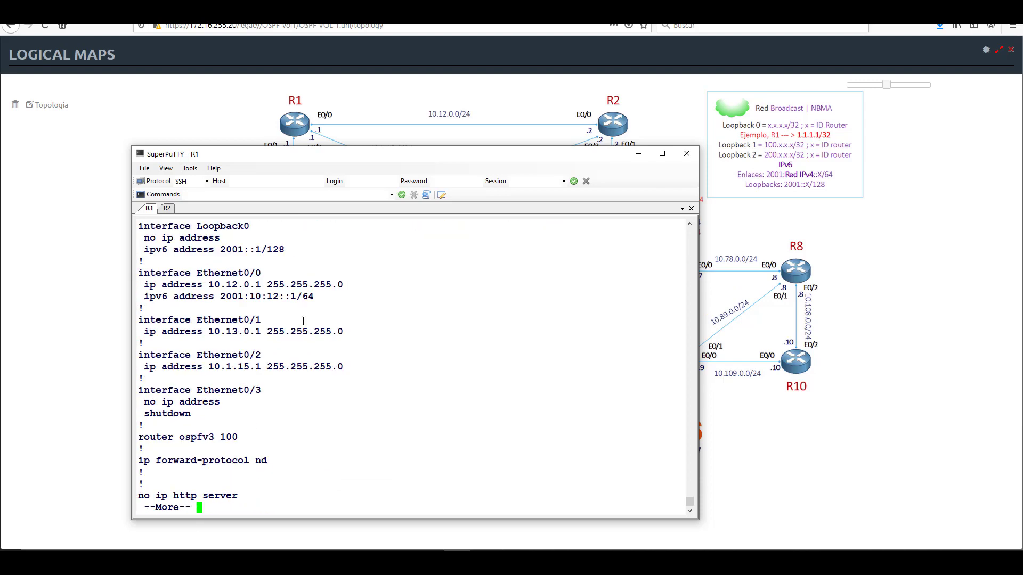
key("Return")
key("Return")
key("Return")
key("Return")
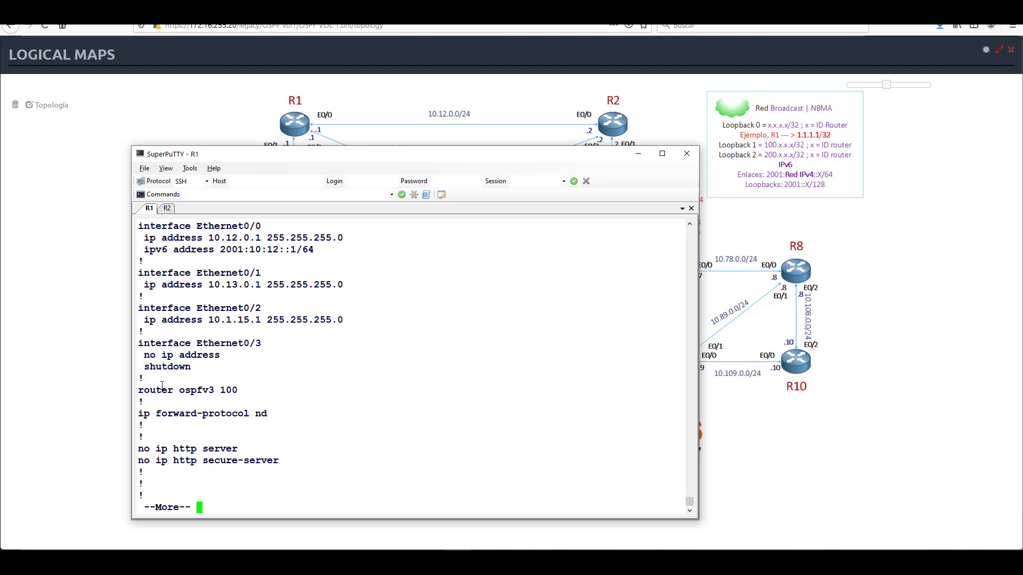
triple_click(141, 390)
type("q")
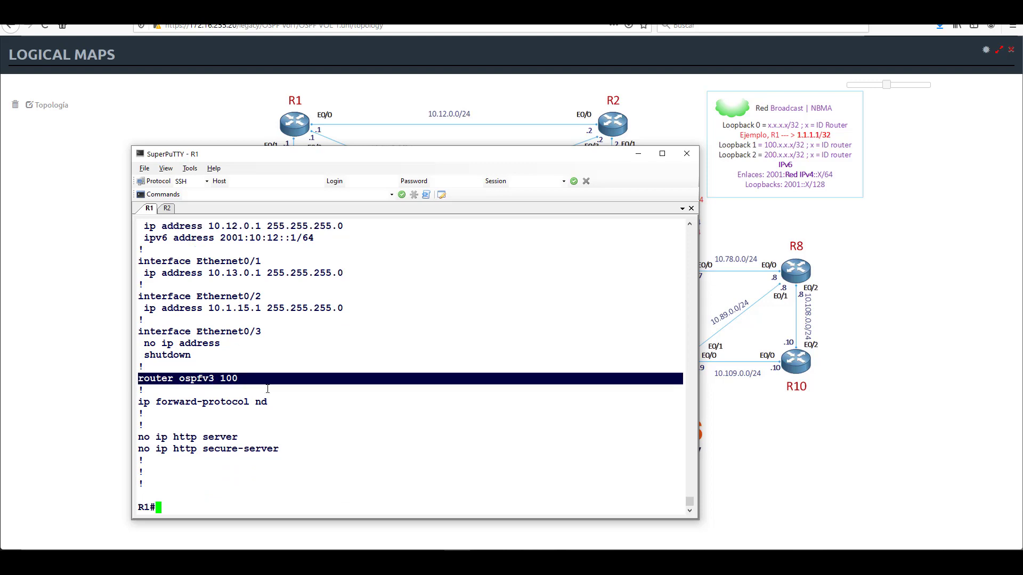
- Re-enter the configuration of OSPFv3 process 100 on R1, correcting the misspelled router ospfv3 100 command
type("conf t")
key("Return")
type("router ospv3 100")
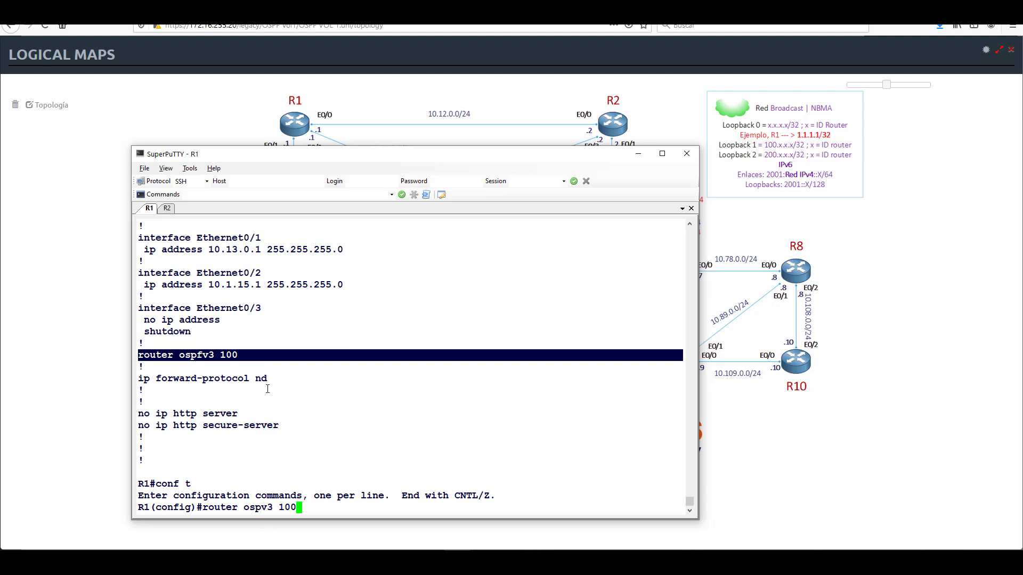
key("Return")
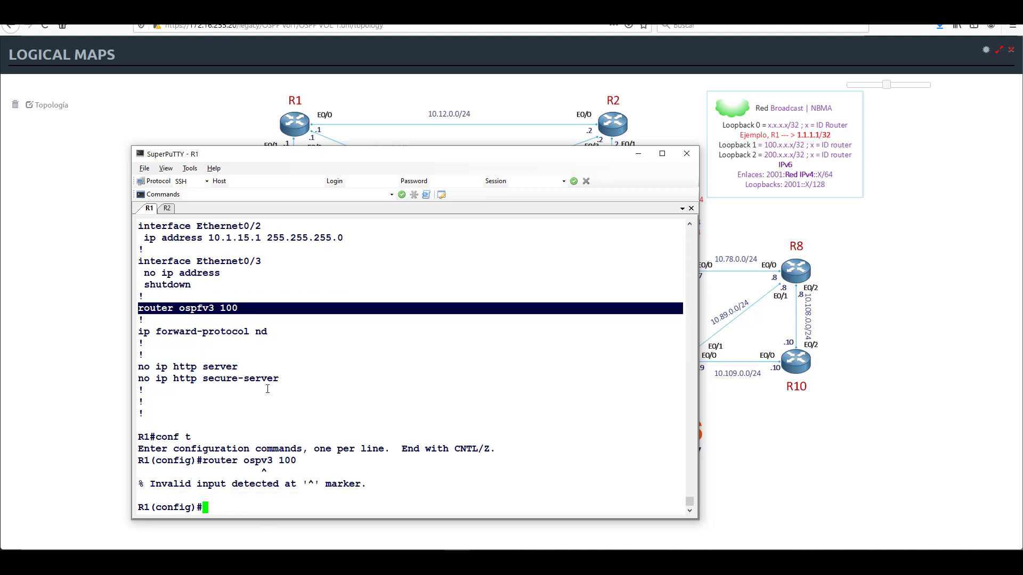
key("Up")
key("Left")
key("Left")
key("Left")
key("Left")
key("Left")
key("Left")
type("f")
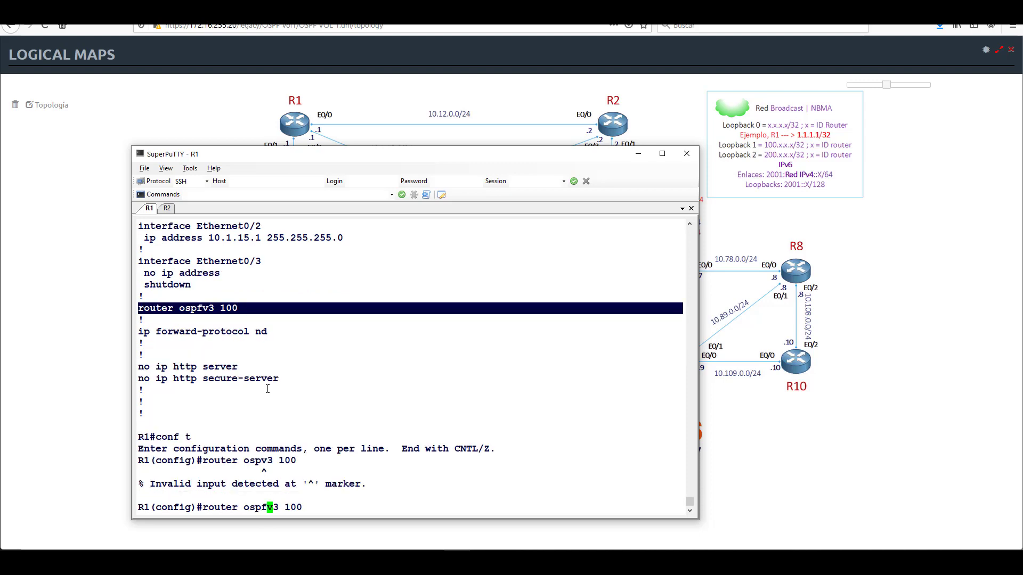
key("Return")
- Enable the IPv6 address family under R1's OSPFv3 process 100 with address-family ipv6
type("add")
key("Tab")
type("ipv6")
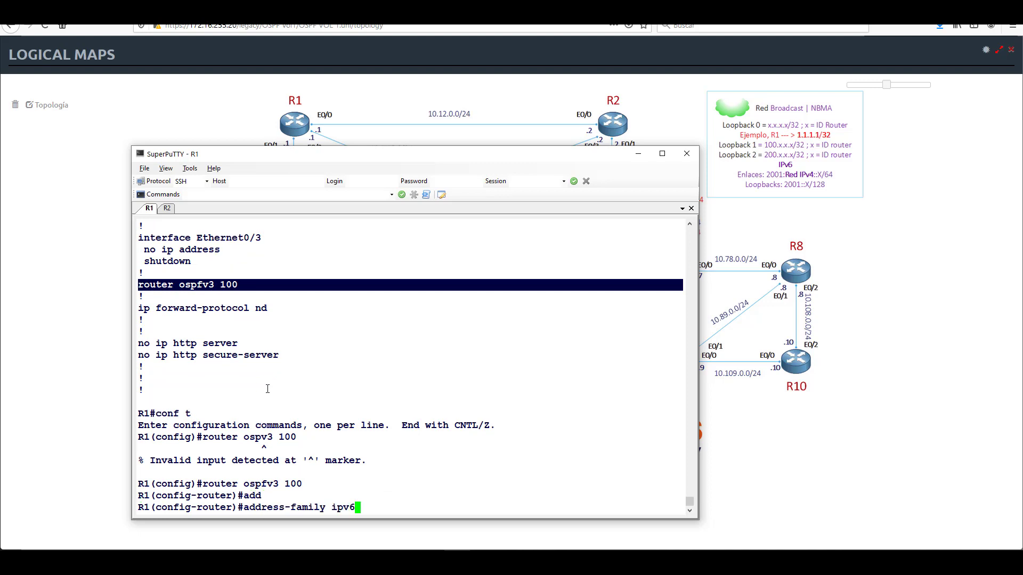
key("Return")
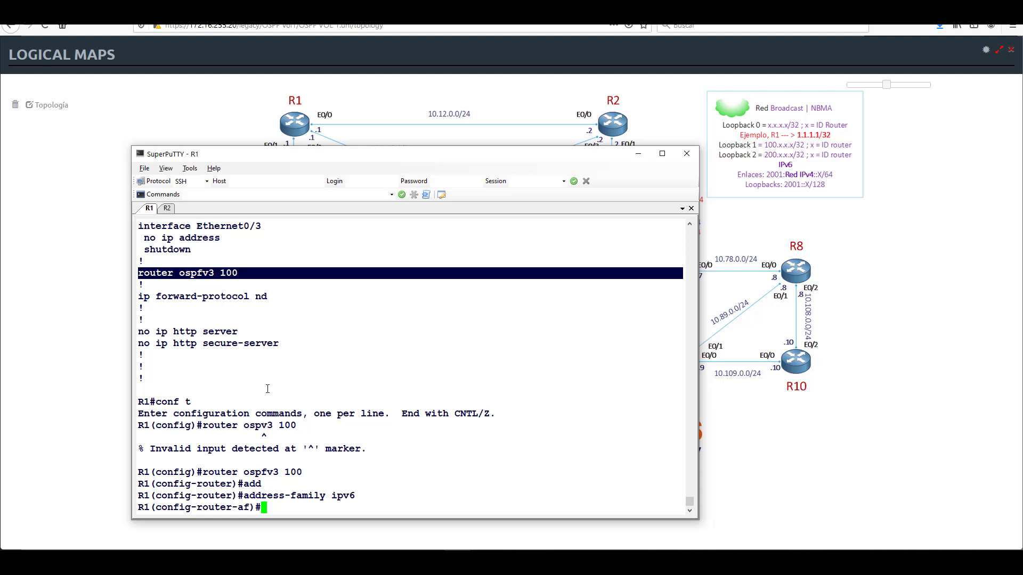
- List the commands available in the IPv6 address family, examine them through router-id and close the help output
type("?")
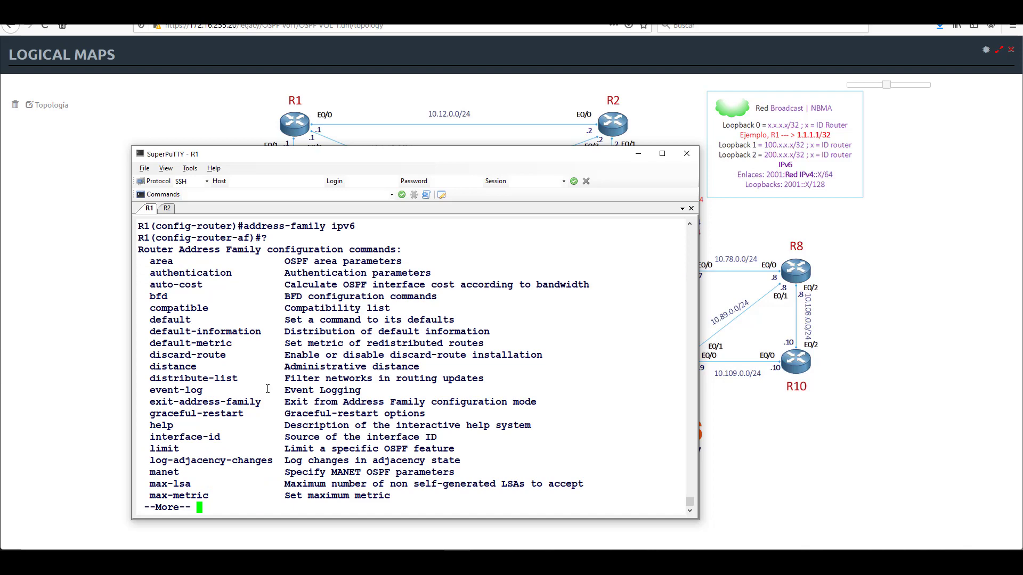
key("Return")
key("Return")
key("Return")
key("Return")
key("Return")
key("Return")
key("Return")
key("Return")
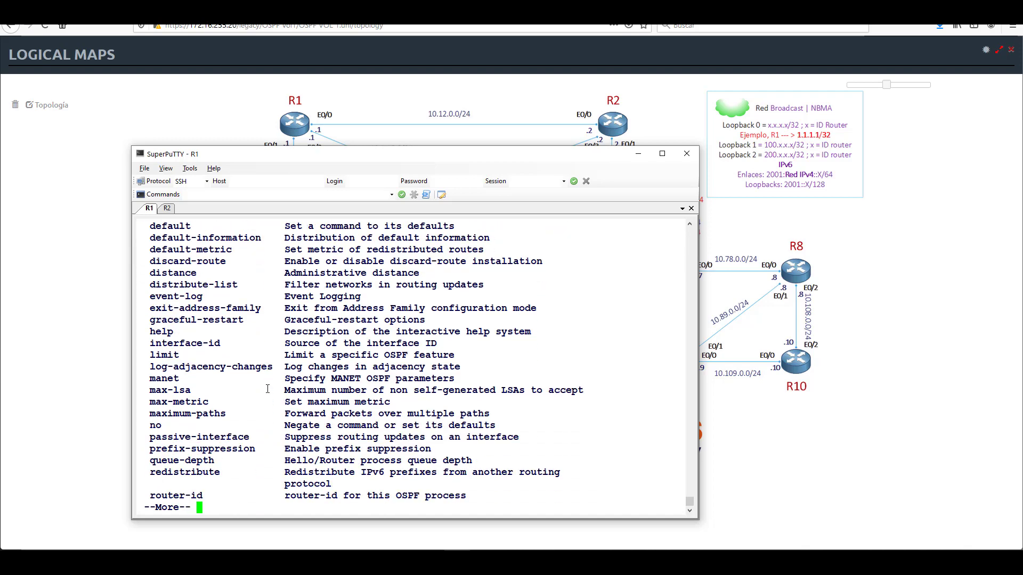
left_click_drag(150, 391, 240, 434)
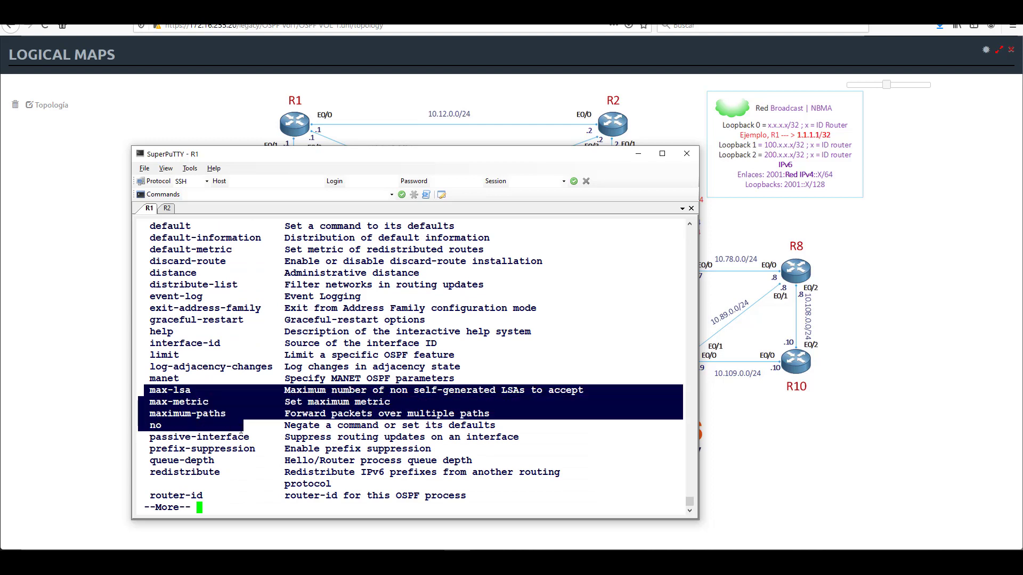
left_click(306, 423)
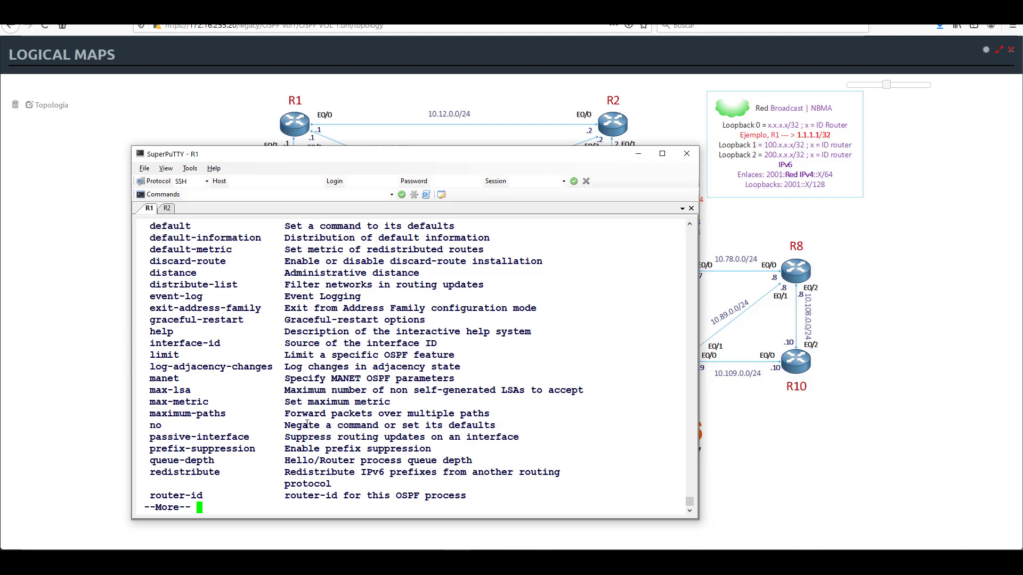
type("q")
- Set the router ID of R1's IPv6 address family to 100.100.100.1
type("router-af)#router")
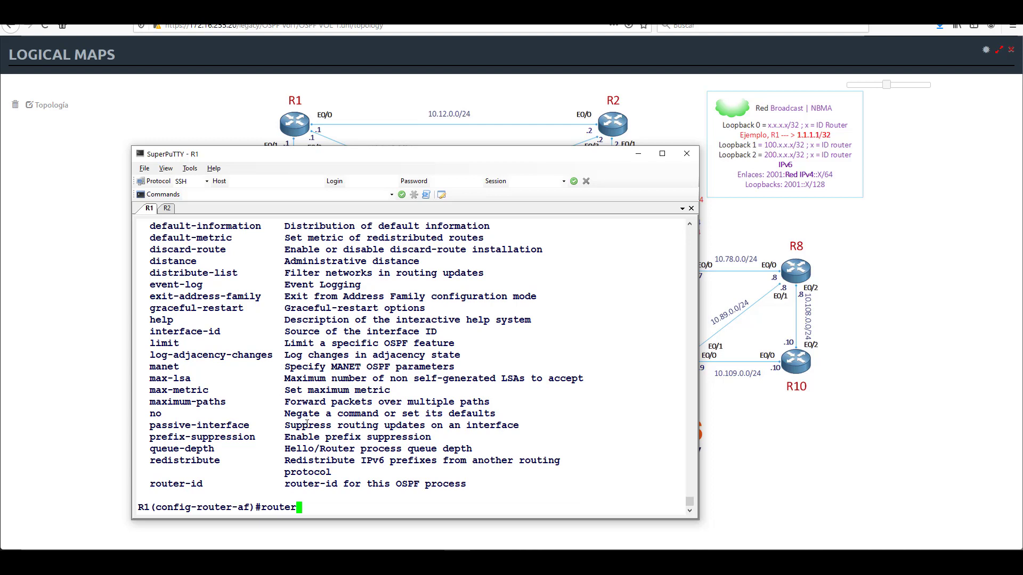
key("Tab")
type("100")
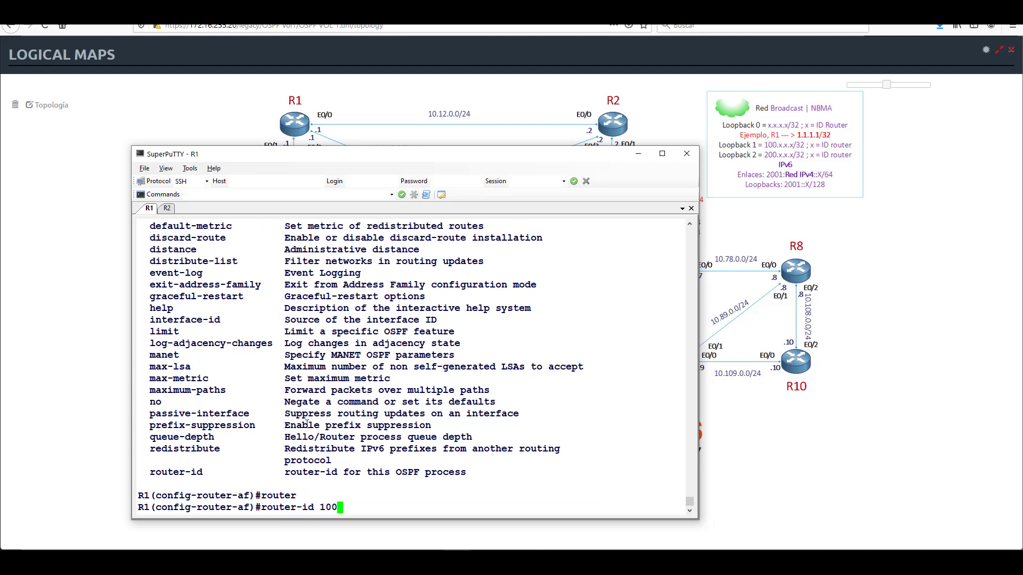
type(".100.100.100.")
key("Return")
- Make interface l0 passive in R1's IPv6 address family and exit configuration mode
type("pass")
key("Tab")
type("lo")
key("Return")
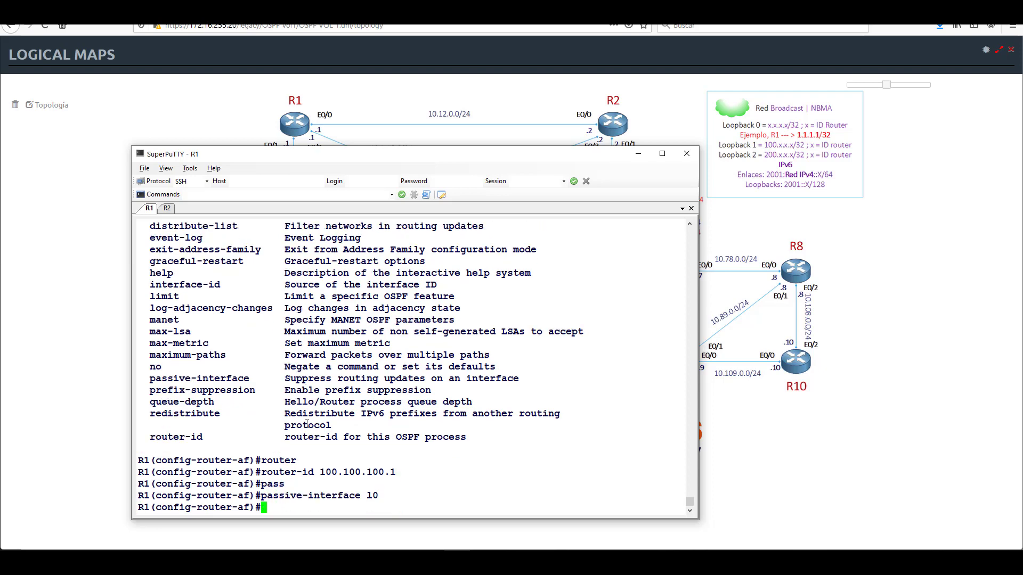
type("end")
key("Return")
key("Return")
key("Return")
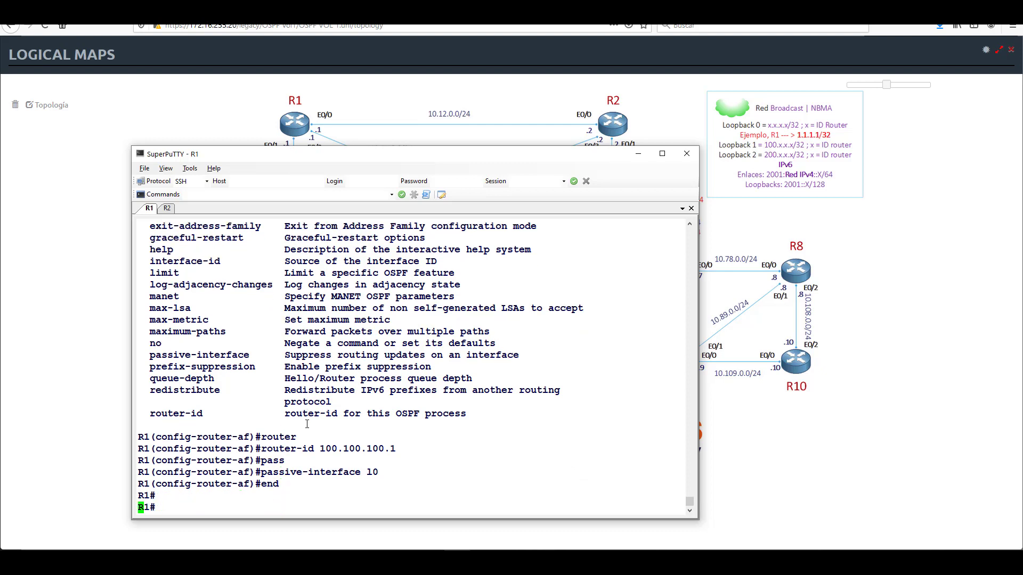
- Display R1's running configuration from router ospf onward and examine the address family's passive-interface and router-id lines
type("sh run | b router ospf")
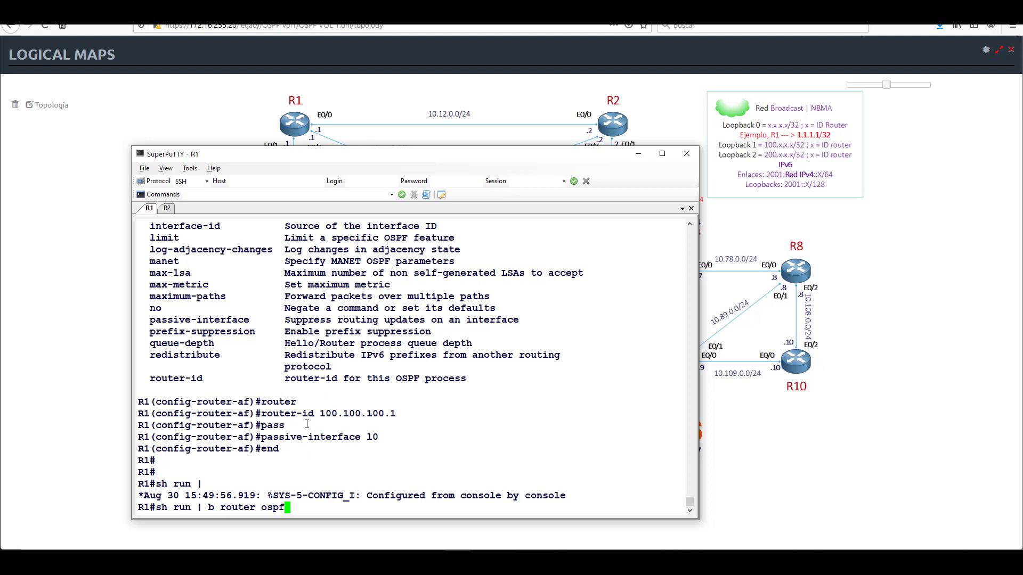
key("Return")
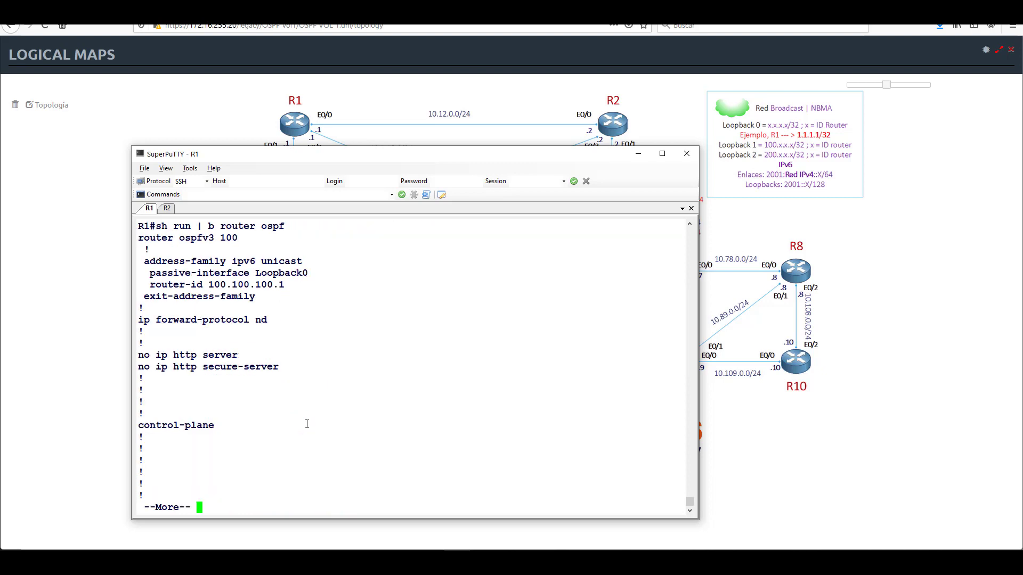
left_click_drag(143, 262, 335, 292)
left_click(335, 292)
left_click_drag(151, 285, 310, 285)
- Examine the router ospfv3 100 and address-family ipv6 lines in R1's configuration, and close the paged output
left_click_drag(141, 238, 240, 238)
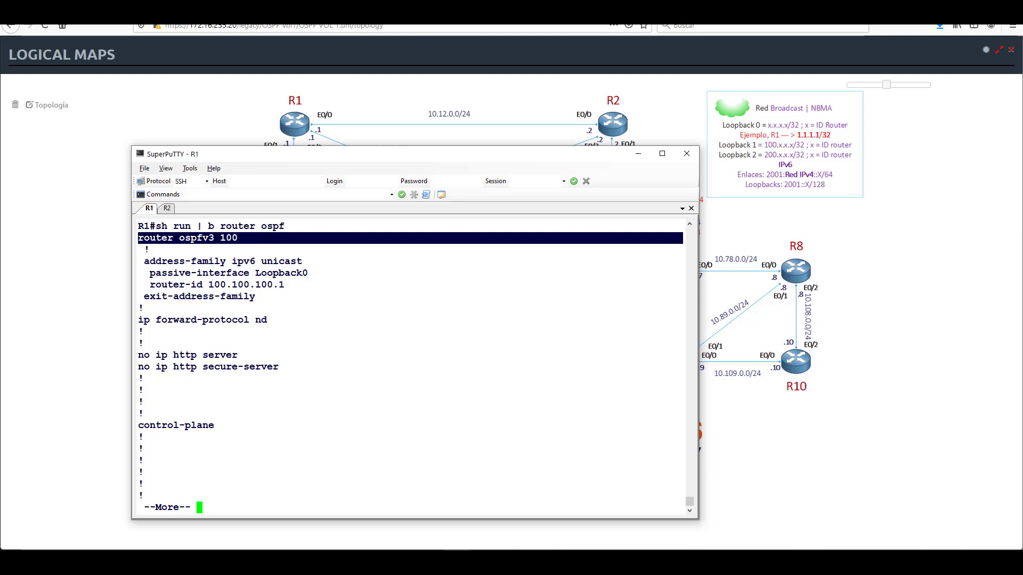
left_click(158, 249)
left_click_drag(141, 245, 222, 245)
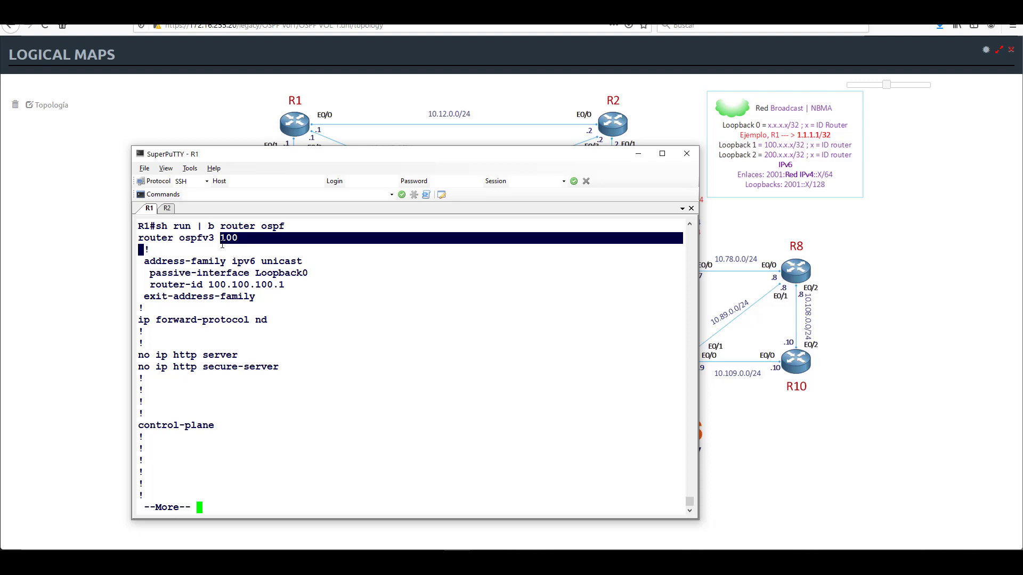
double_click(220, 246)
left_click_drag(139, 238, 214, 238)
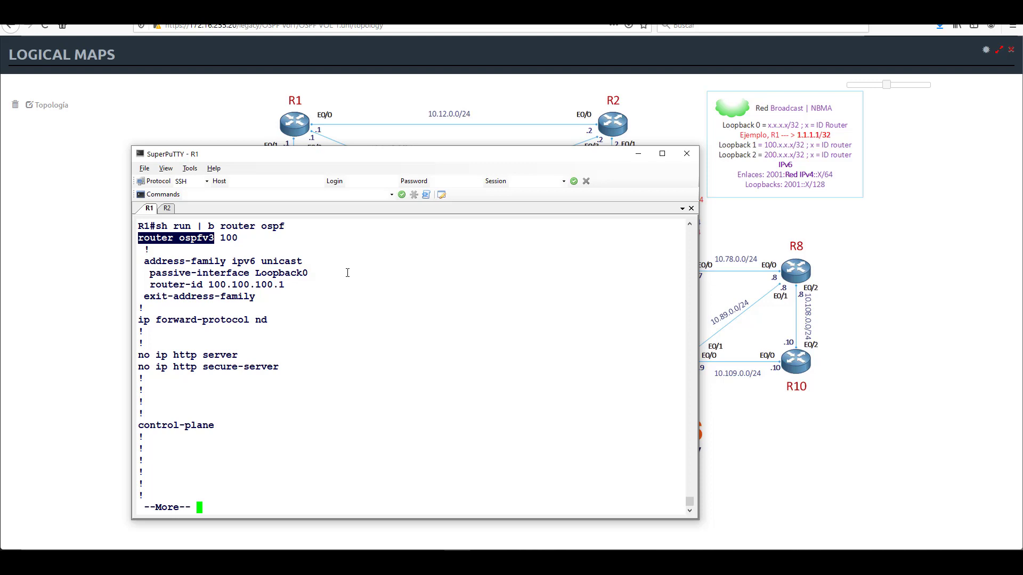
left_click_drag(138, 262, 260, 262)
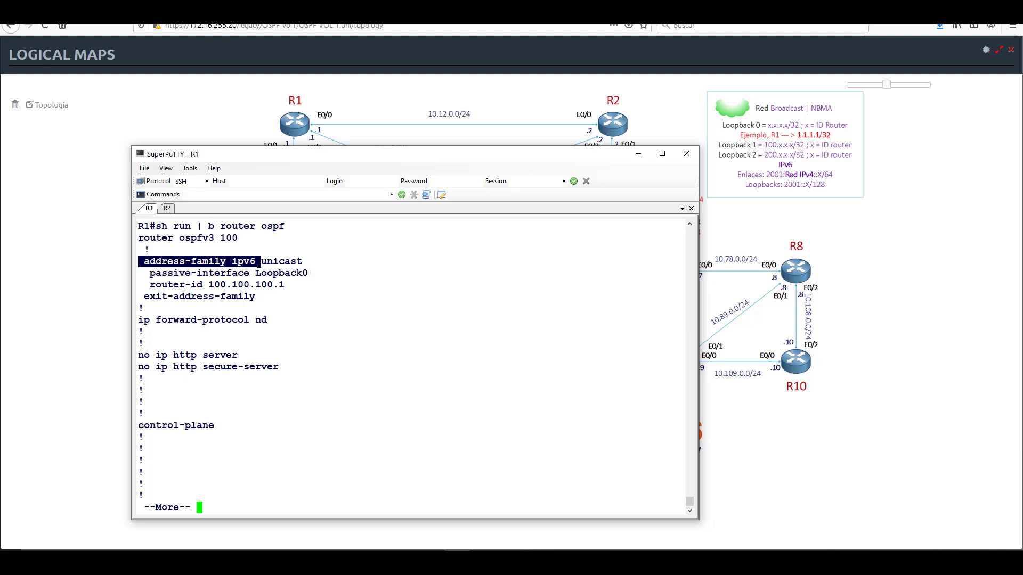
left_click(331, 382)
key("space")
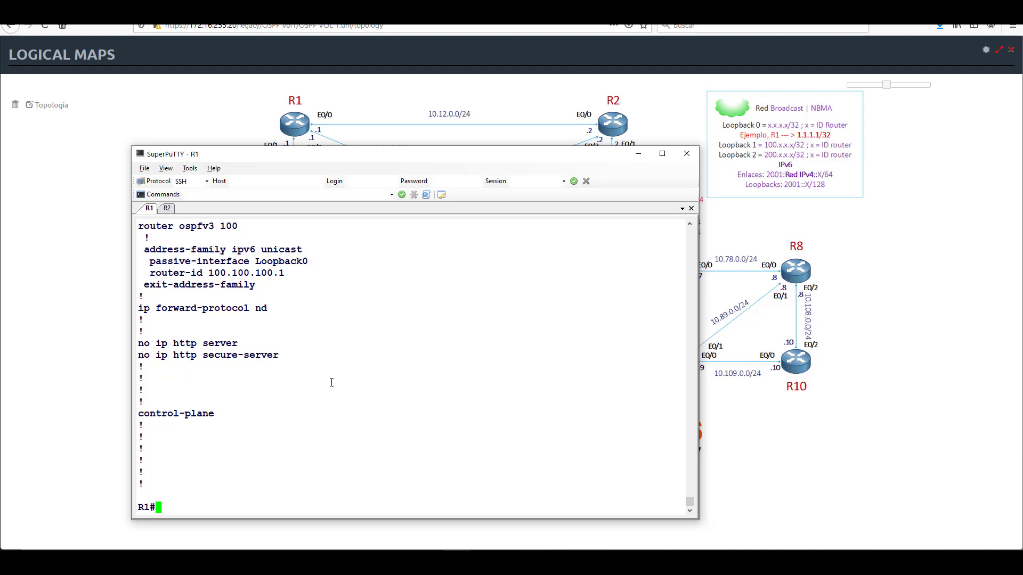
- Enter configuration of R1's interface l0 and look up the options of the ospfv3 100 command, focusing on ipv4 and ipv6
type("conf t")
key("Return")
type("int l0")
key("Return")
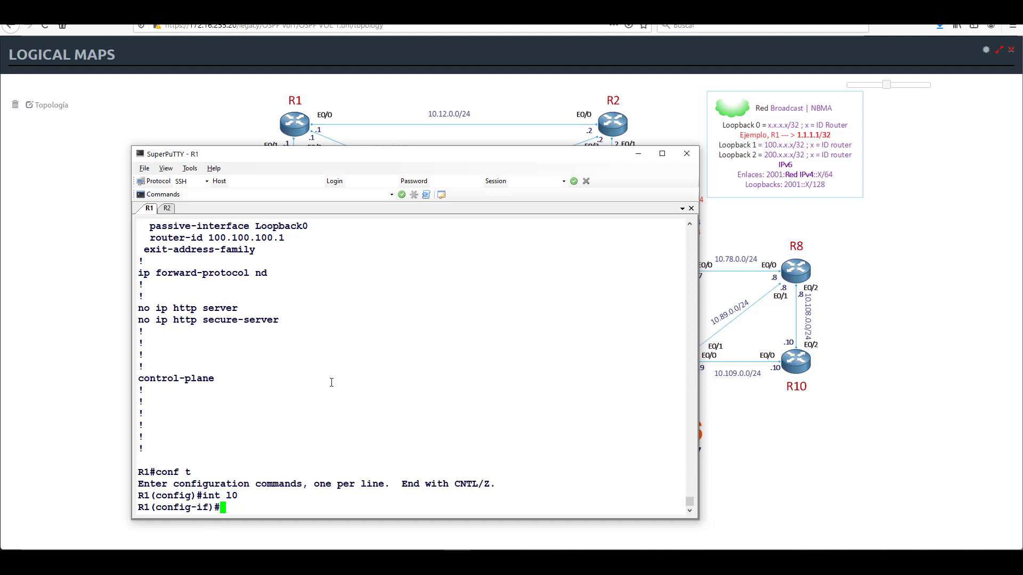
type("osp")
key("Tab")
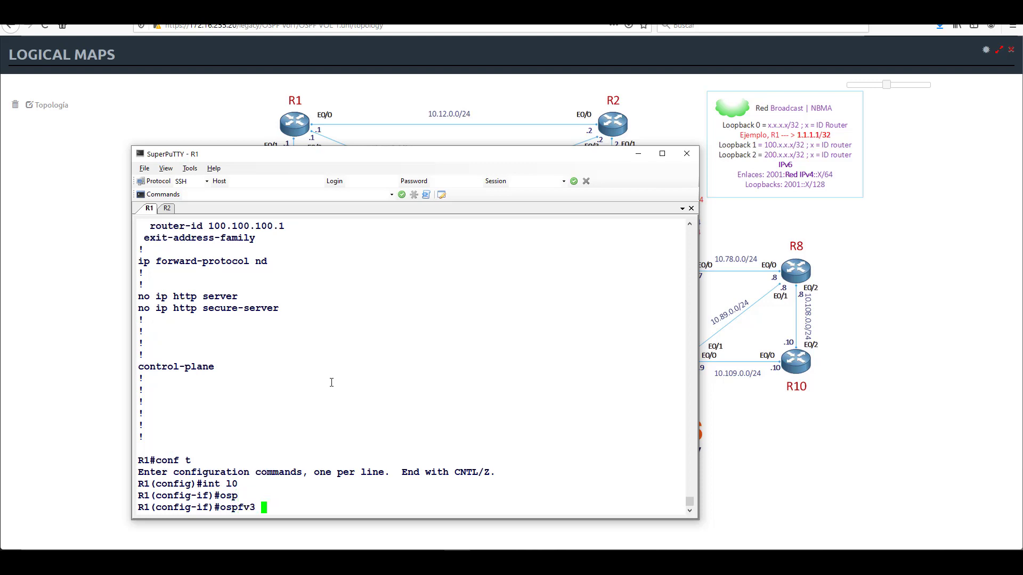
type("?")
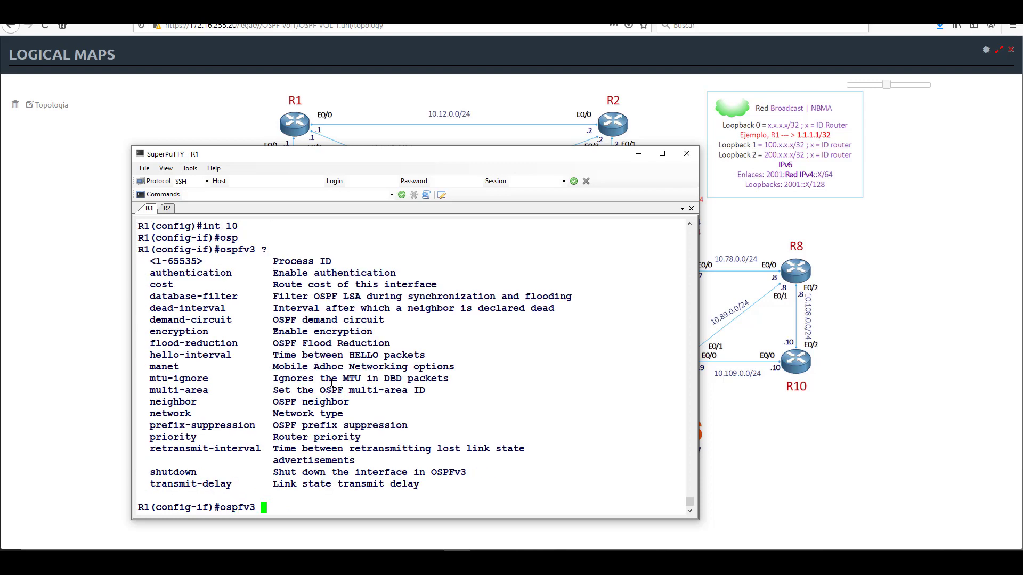
type("100")
type("?")
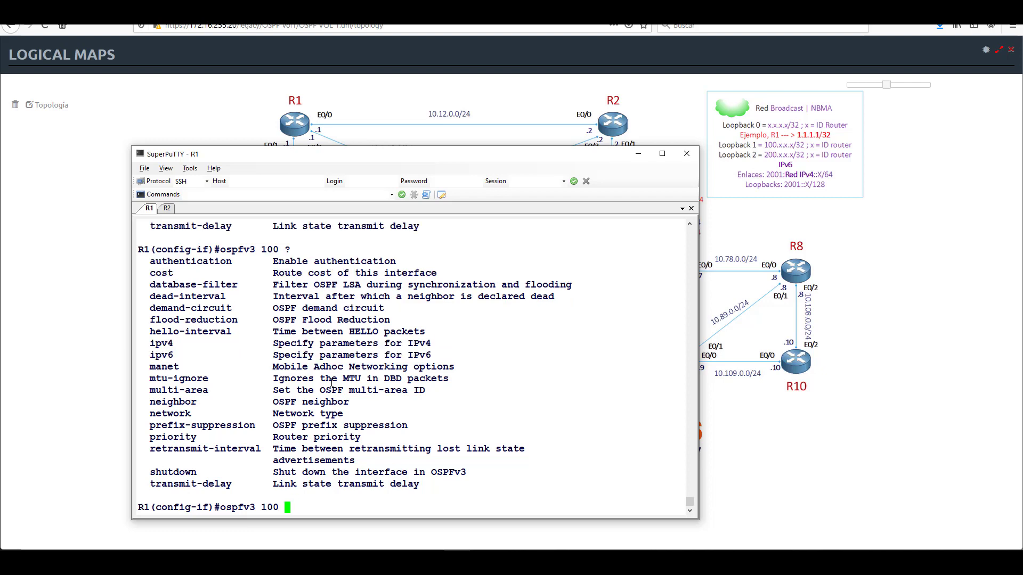
left_click_drag(147, 342, 453, 355)
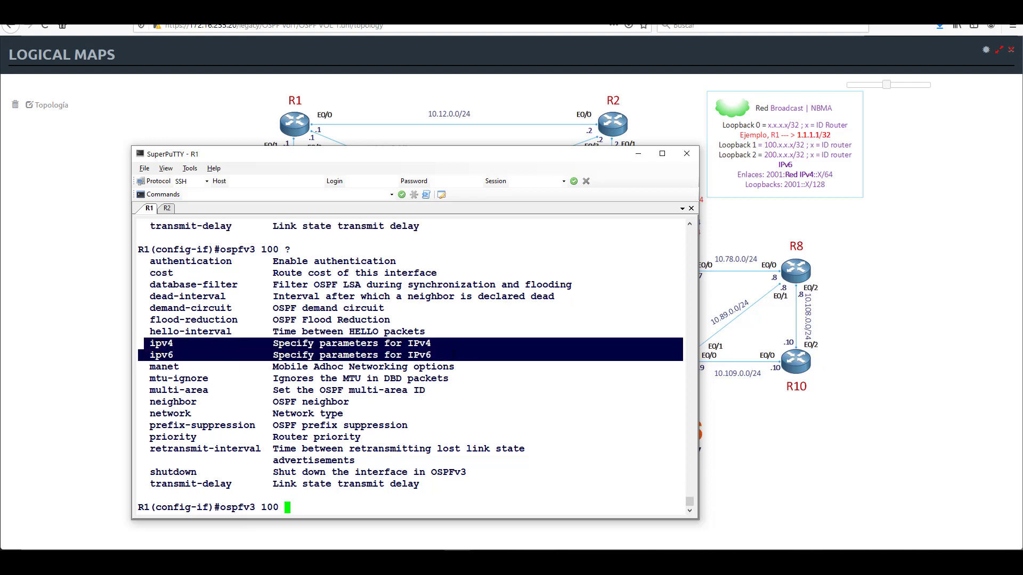
left_click(453, 439)
- Enable OSPFv3 process 100 for IPv6 in area 0 on R1's l0 and leave the interface's configuration
type("ip")
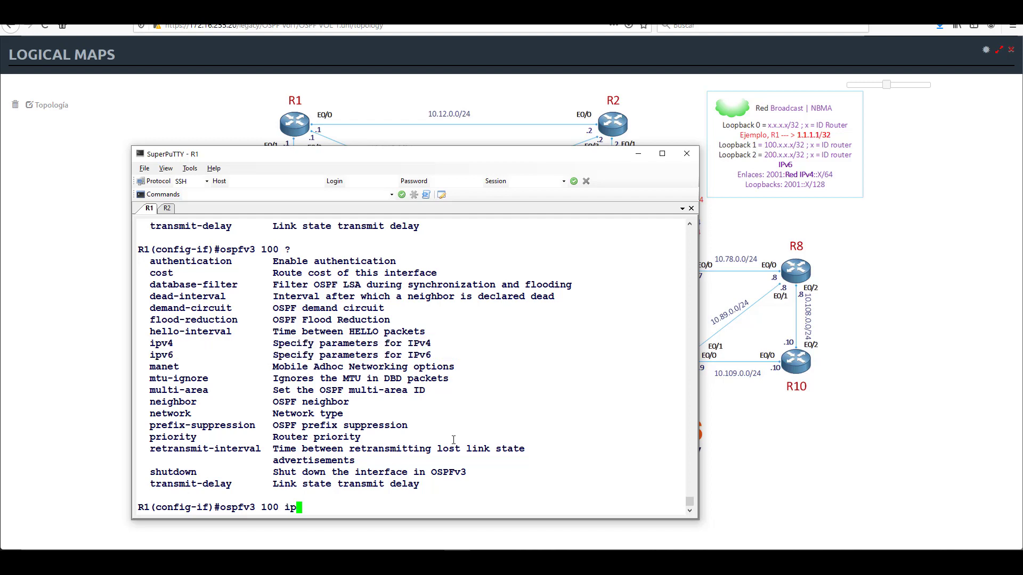
type("v6 area 0")
key("Return")
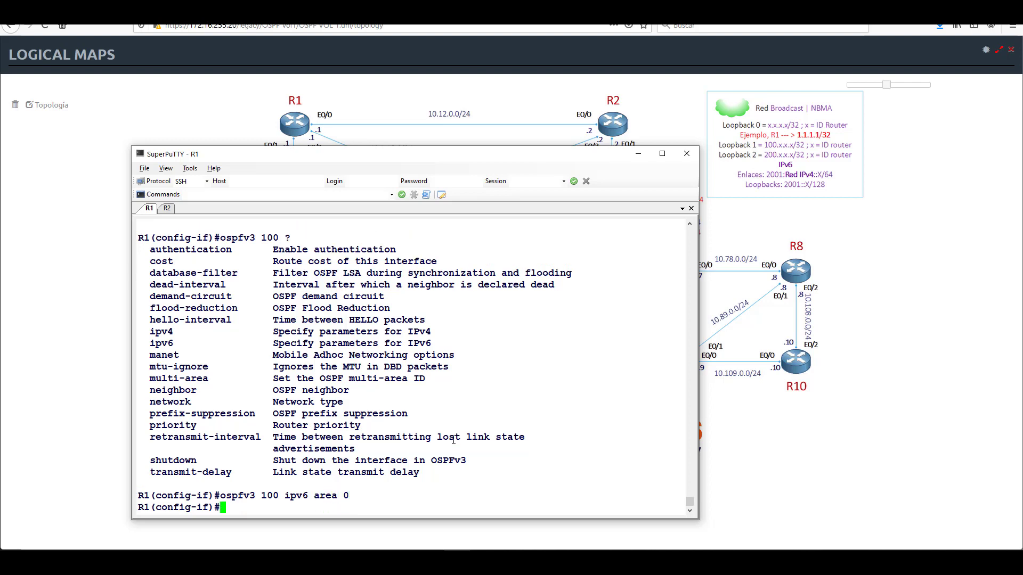
key("Return")
key("Return")
type("exit")
key("Return")
key("Return")
- Enable ospfv3 100 ipv6 area 0 on R1's interface e0/0 and exit configuration mode
type("inter e0/0")
key("Return")
type("ospfv3 100 ipv6 area 0")
key("Return")
type("end")
key("Return")
key("Return")
key("Return")
key("Return")
- Display R1's running configuration and examine the ospfv3 lines under Loopback0 and Ethernet0/0
type("sh run")
key("Return")
key("Return")
key("Return")
key("Return")
key("Return")
key("Return")
key("Return")
key("Return")
key("Return")
key("Return")
key("Return")
key("Return")
key("Return")
key("Return")
key("Return")
key("Return")
key("Return")
key("Return")
key("Return")
key("Return")
key("Return")
key("Return")
key("Return")
key("Return")
key("Return")
key("Return")
key("Return")
key("Return")
key("Return")
key("Return")
key("Return")
key("Return")
key("Return")
key("Return")
key("Return")
key("Return")
key("Return")
key("Return")
key("Return")
key("Return")
key("Return")
key("Return")
key("Return")
key("Return")
key("Return")
key("Return")
key("Return")
key("Return")
key("Return")
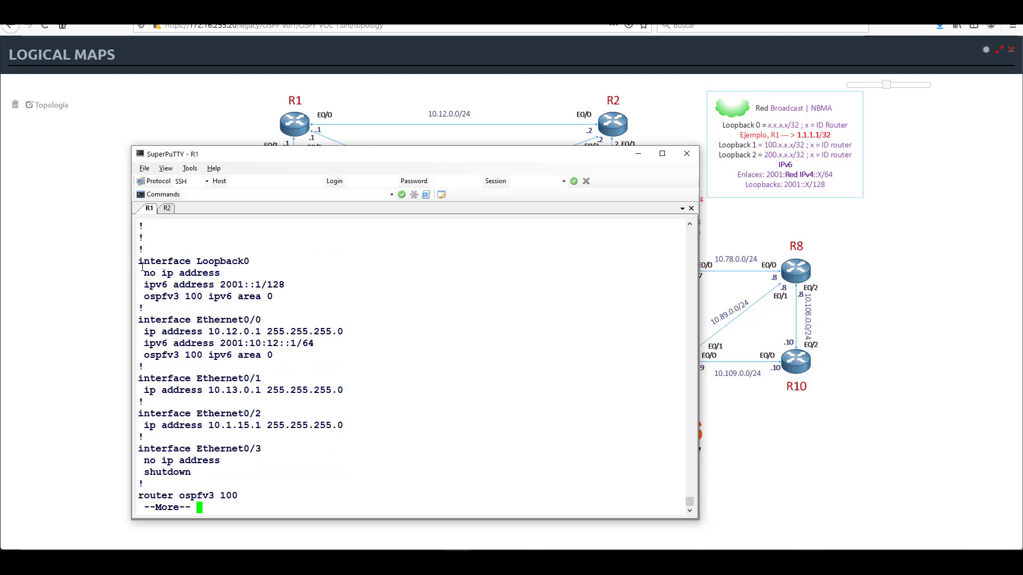
left_click_drag(143, 262, 376, 354)
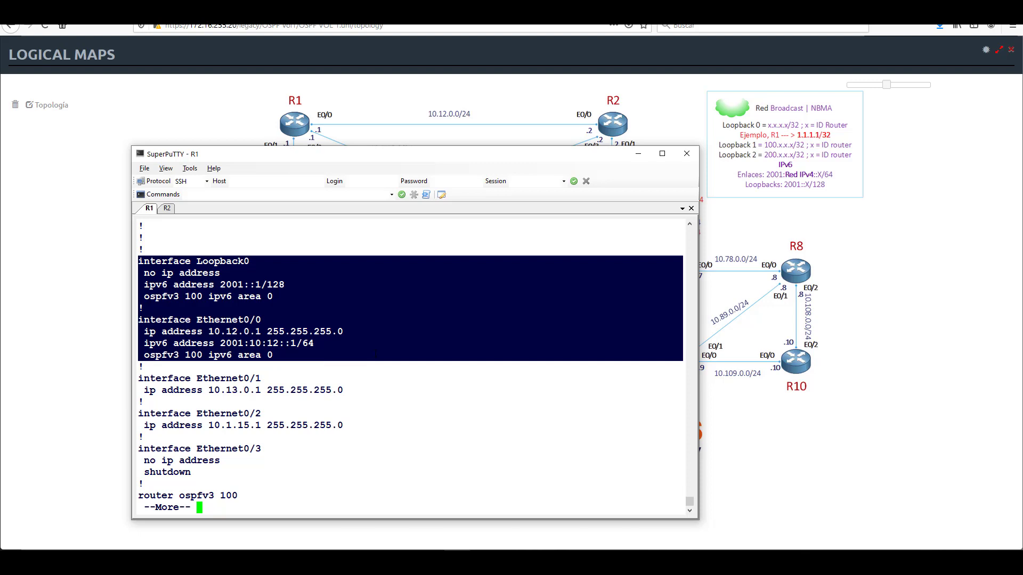
left_click(319, 354)
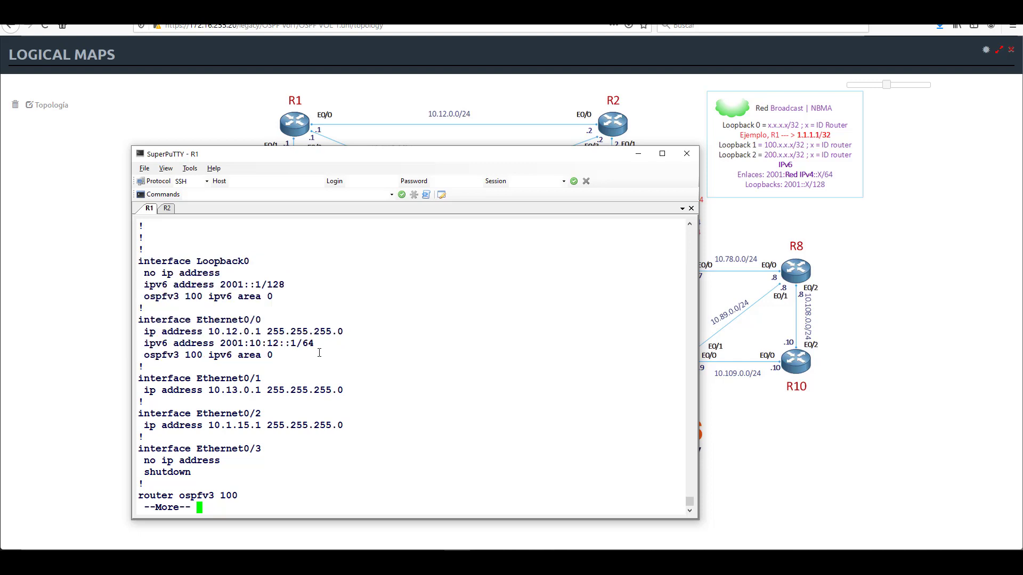
- Switch to R2, create the router ospfv3 100 process and enter its IPv6 address family
left_click(167, 208)
type("qconf t")
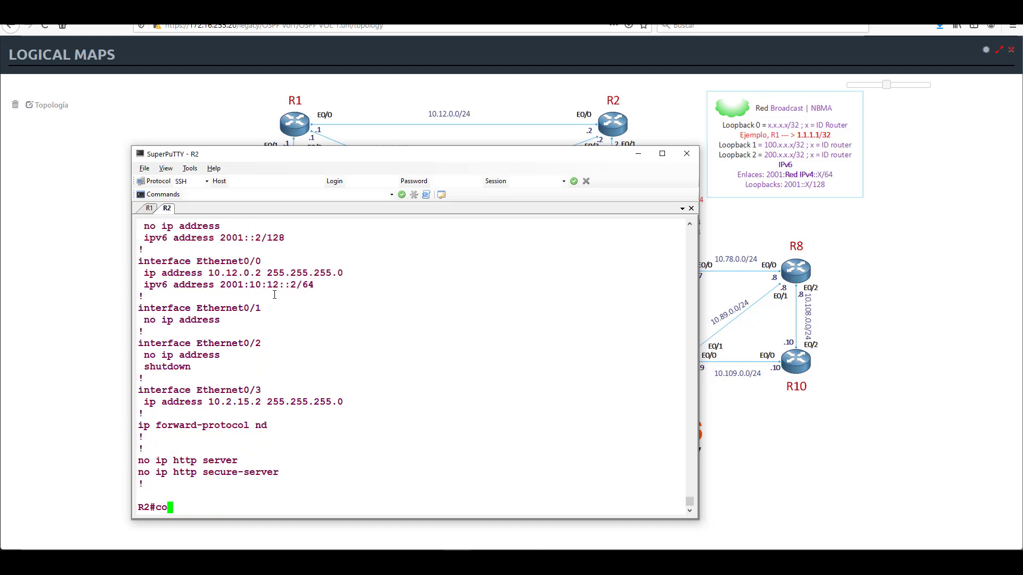
key("Return")
type("router ospv")
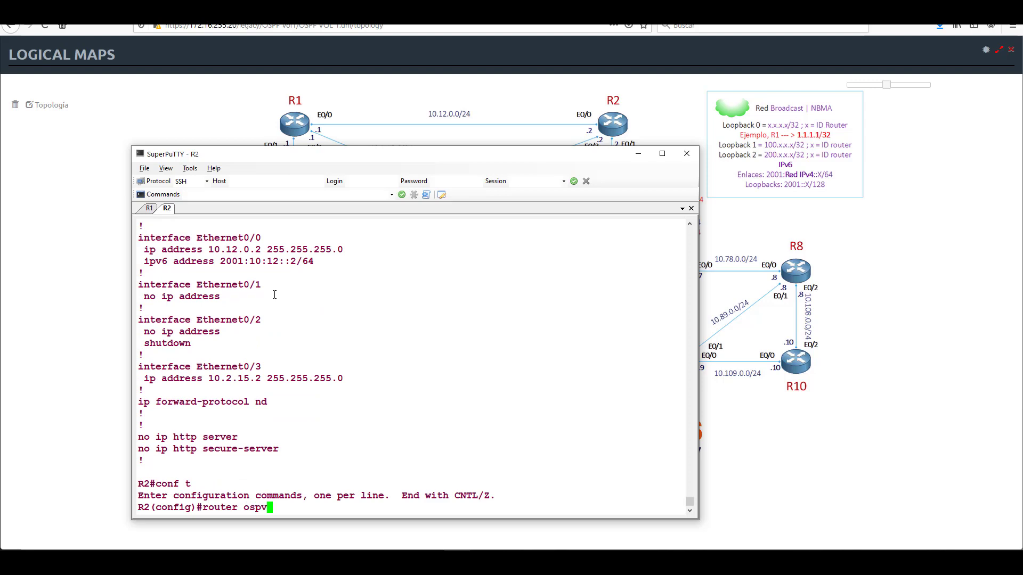
key("BackSpace")
type("fv3 100")
key("Return")
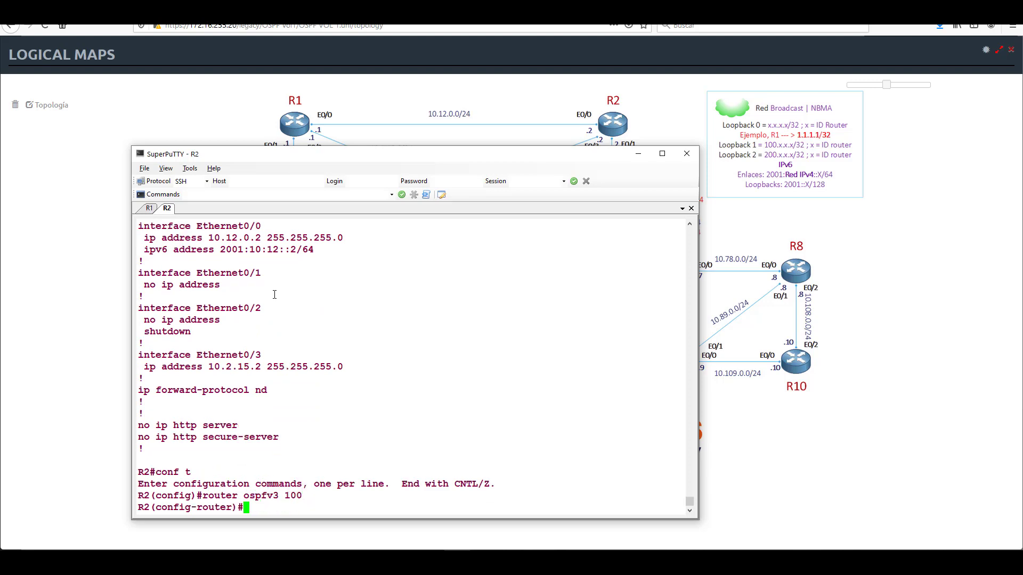
type("add")
key("Tab")
type("ipv6")
key("Return")
- Set the router ID of R2's IPv6 address family to 100.100.100.2
type("router")
key("Tab")
type("100.100.100.2")
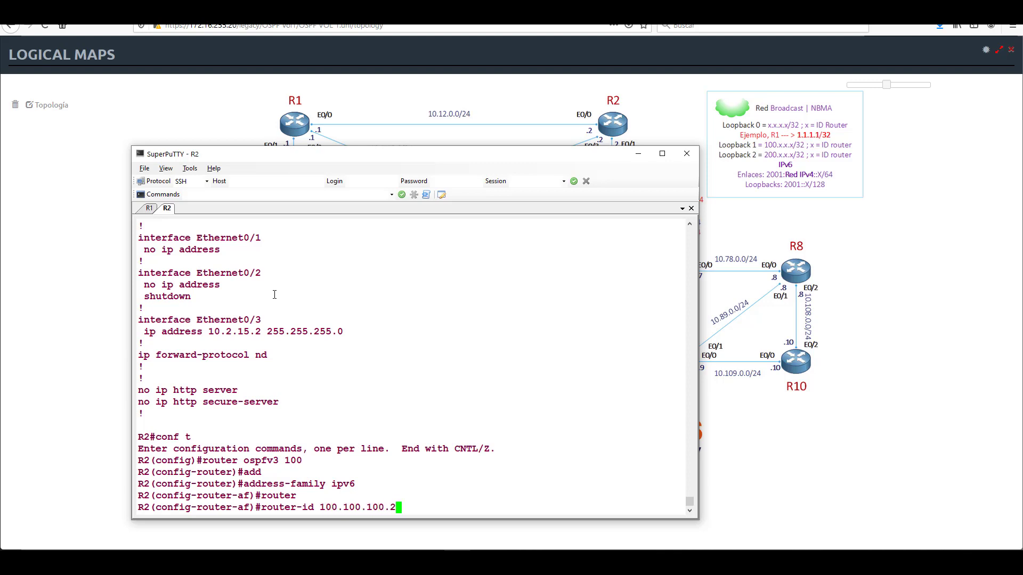
key("Return")
- Make interface l0 passive in R2's IPv6 address family and exit configuration mode
type("pass")
key("Tab")
type("l0")
key("Return")
type("end")
key("Return")
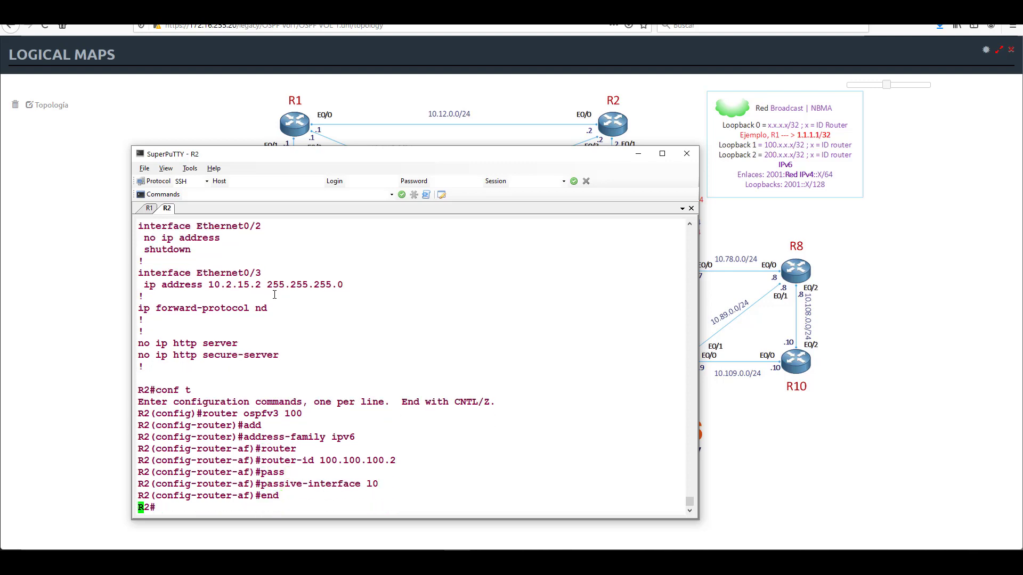
- Display R2's running configuration and check the router ospfv3 100 section, closing the paged output
type("sh run")
key("Return")
key("space")
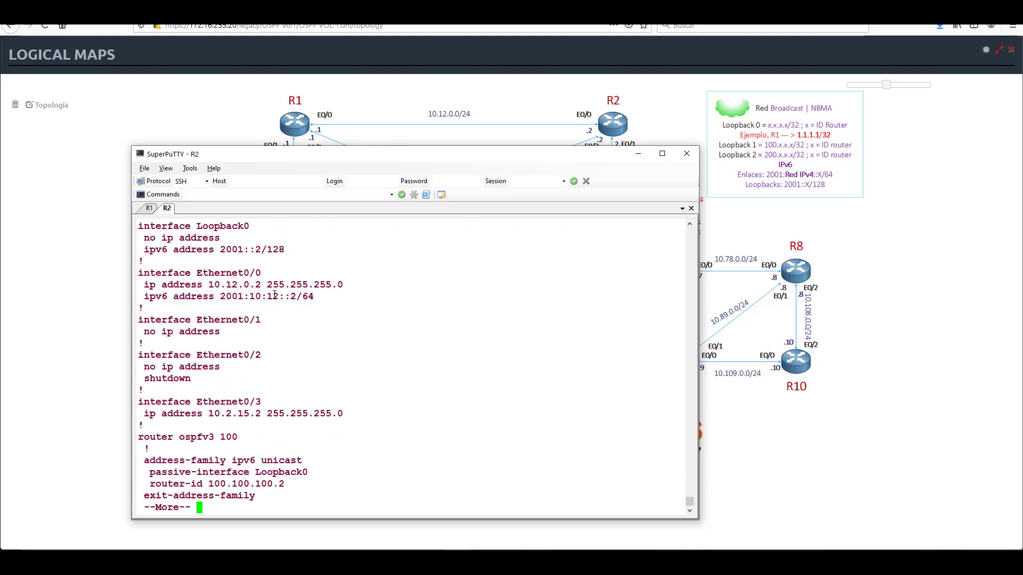
key("Return")
key("space")
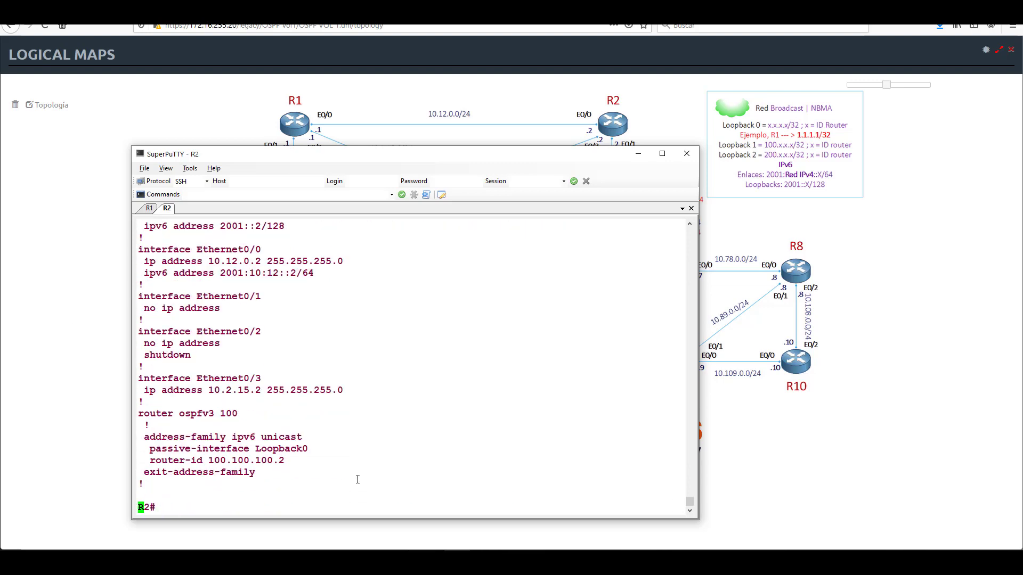
key("Return")
key("Return")
key("Return")
- Enable ospfv3 100 ipv6 area 0 on R2's interface l0 and leave the interface's configuration
type("conf t")
key("Return")
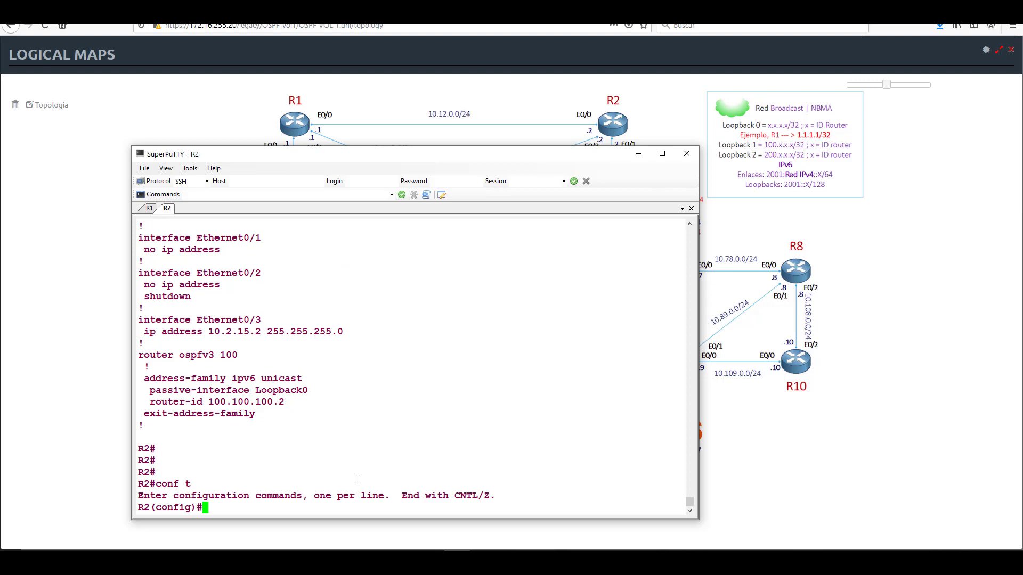
scroll(357, 480, "up", 4)
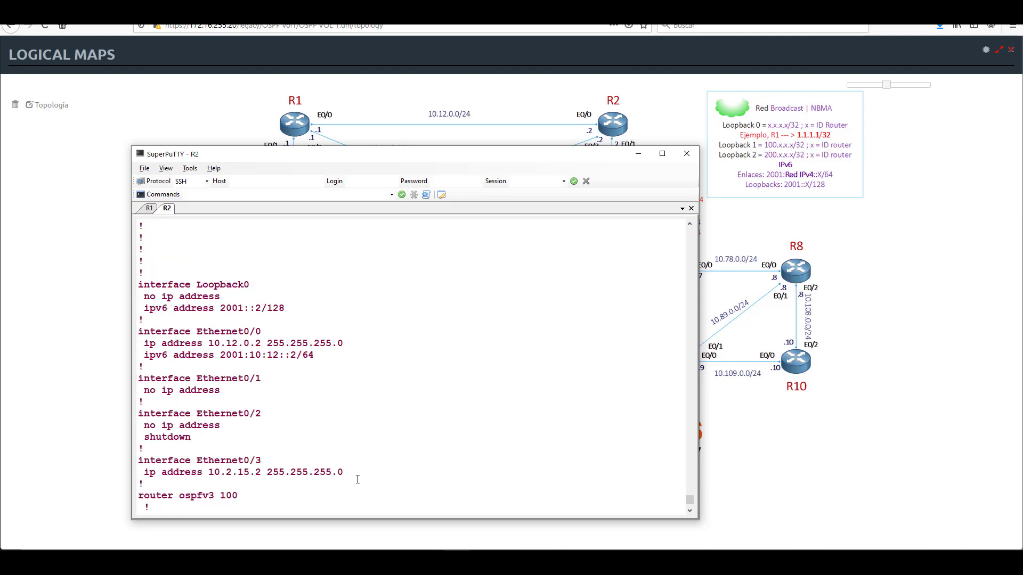
scroll(357, 479, "down", 4)
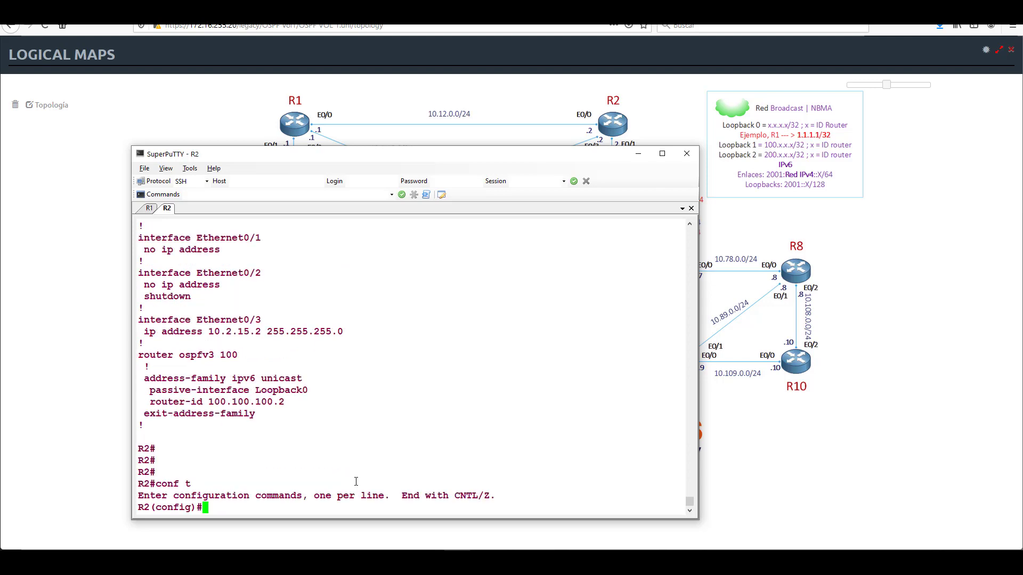
type("int l0")
key("Return")
type("ops")
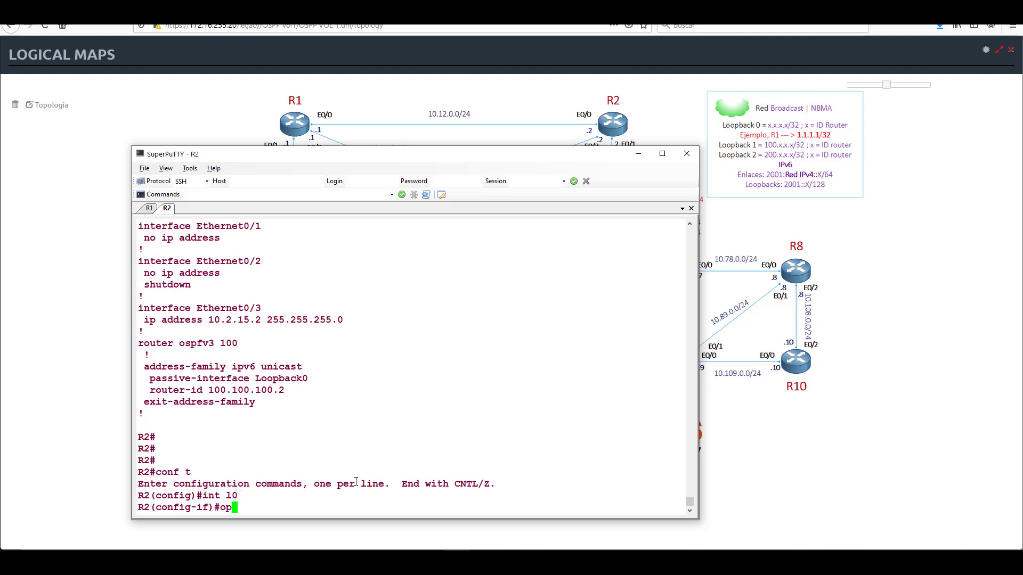
key("Tab")
key("BackSpace")
key("BackSpace")
type("sp")
key("Tab")
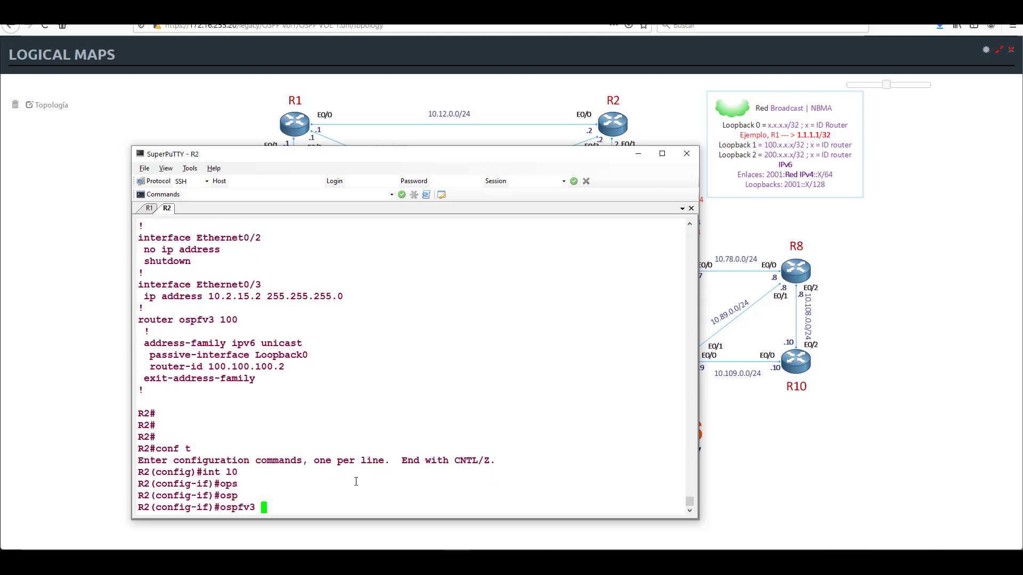
type("100 ipv6 area 0")
key("Return")
key("Return")
type("exit")
key("Return")
- Enable ospfv3 100 ipv6 area 0 on R2's interface e0/0 and exit configuration mode
type("int e")
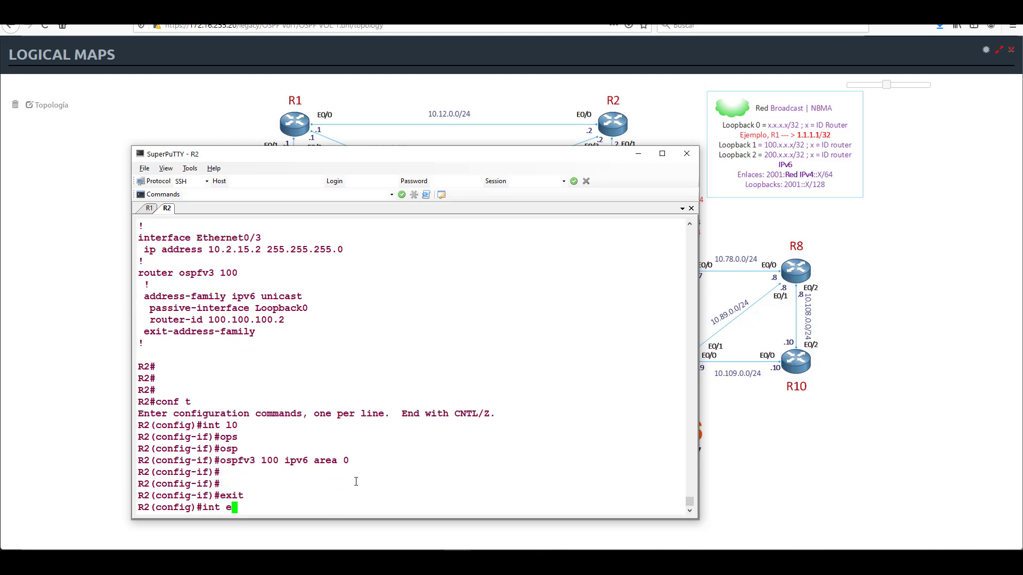
type("0/0")
key("Return")
type("exit")
key("Up")
key("Up")
key("Up")
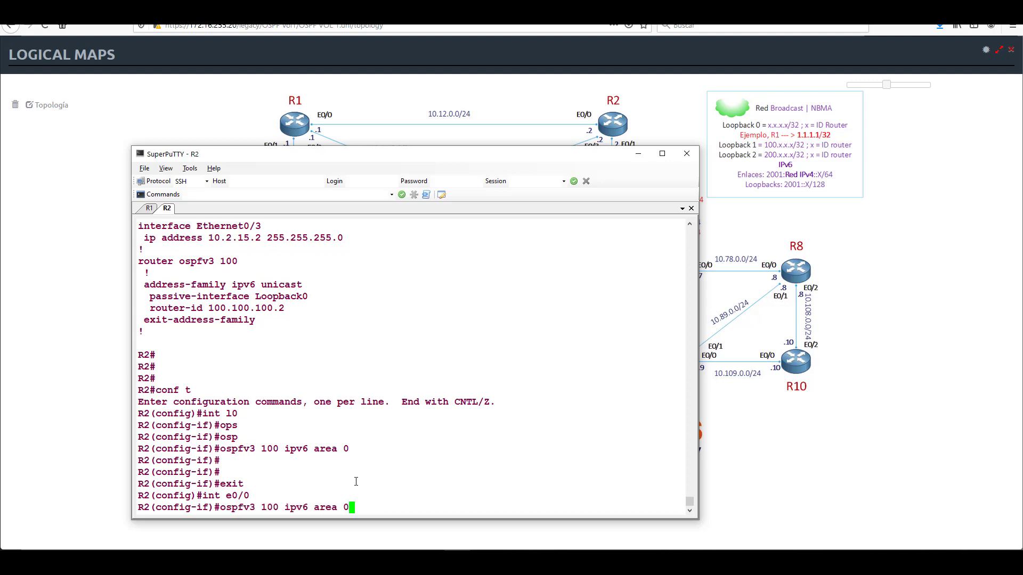
key("Return")
type("end")
key("Return")
key("Return")
key("Return")
key("Return")
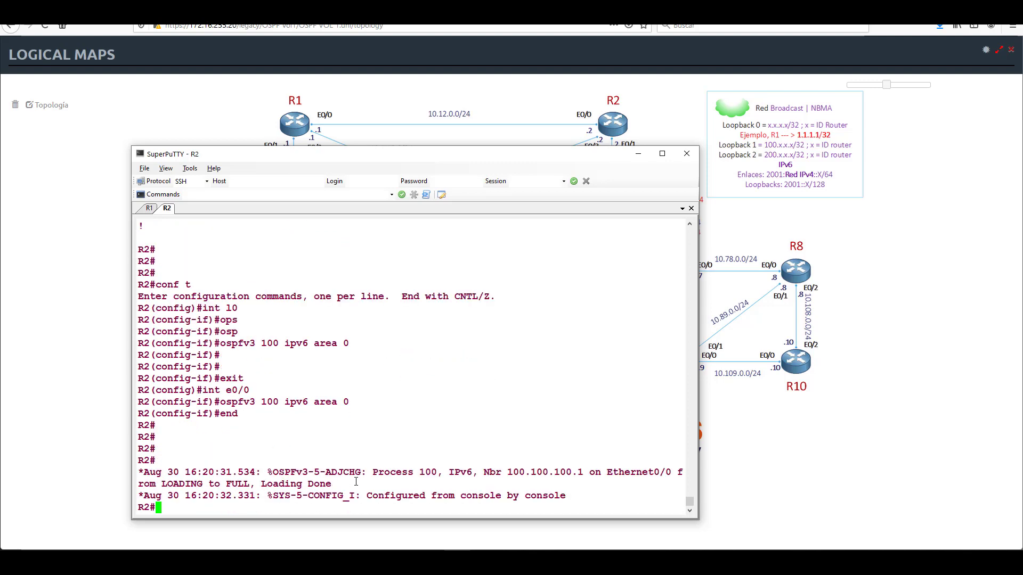
- Examine the OSPFv3 adjacency log message for process 100 on R2's console
left_click_drag(140, 472, 483, 483)
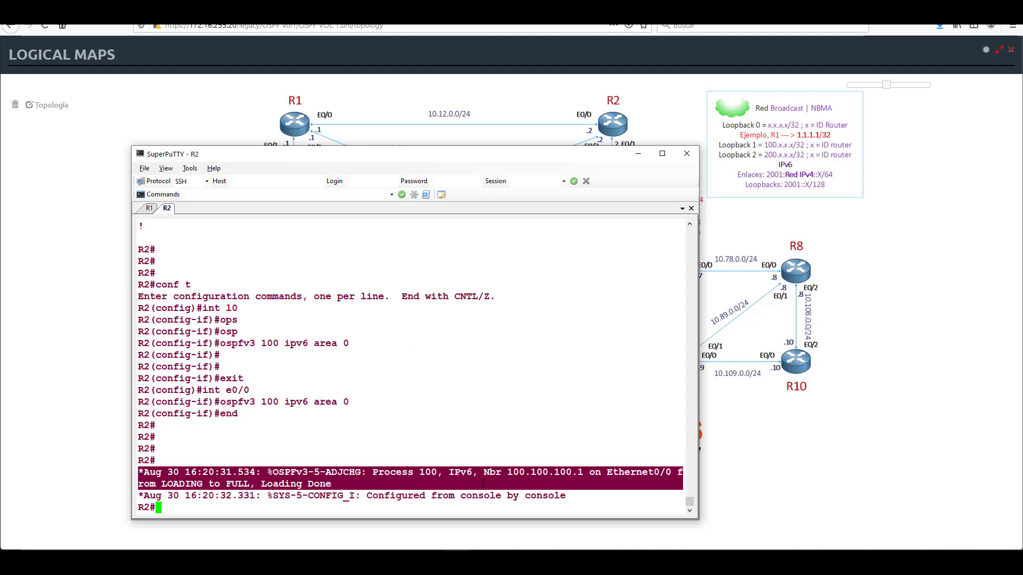
left_click(483, 482)
key("Return")
key("Return")
key("Return")
- Display R2's IPv6 routing table and examine the route learned through OSPF
type("show ipv6 route")
key("Return")
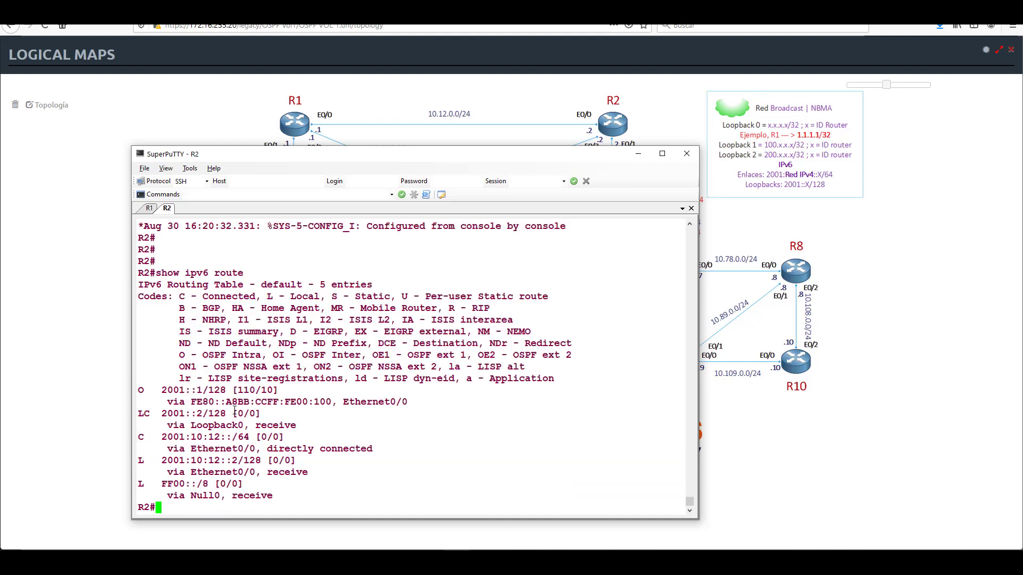
left_click_drag(139, 390, 427, 406)
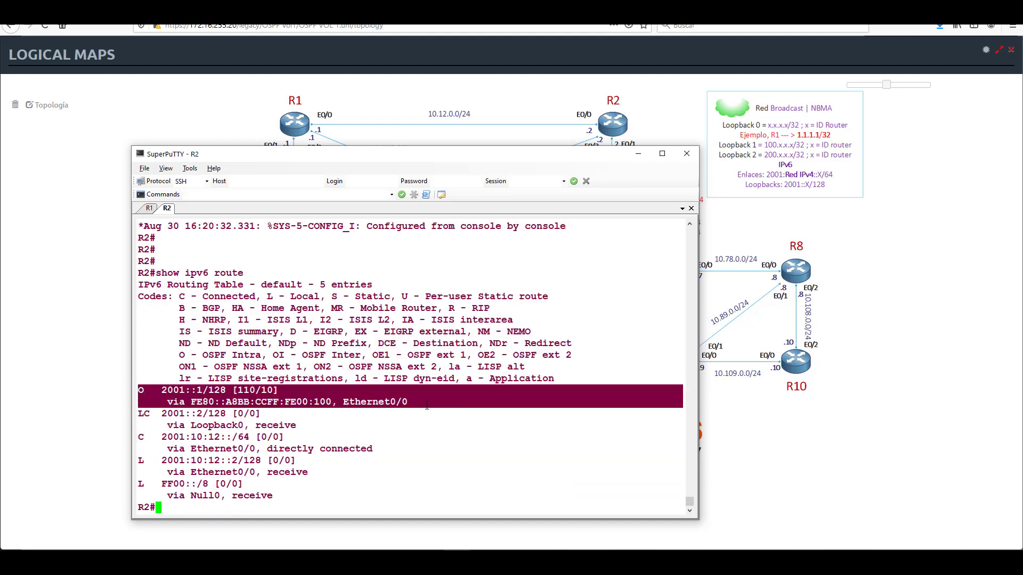
key("Return")
key("Return")
key("Return")
key("Return")
- Display the OSPFv3 neighbors of R2
type("show ")
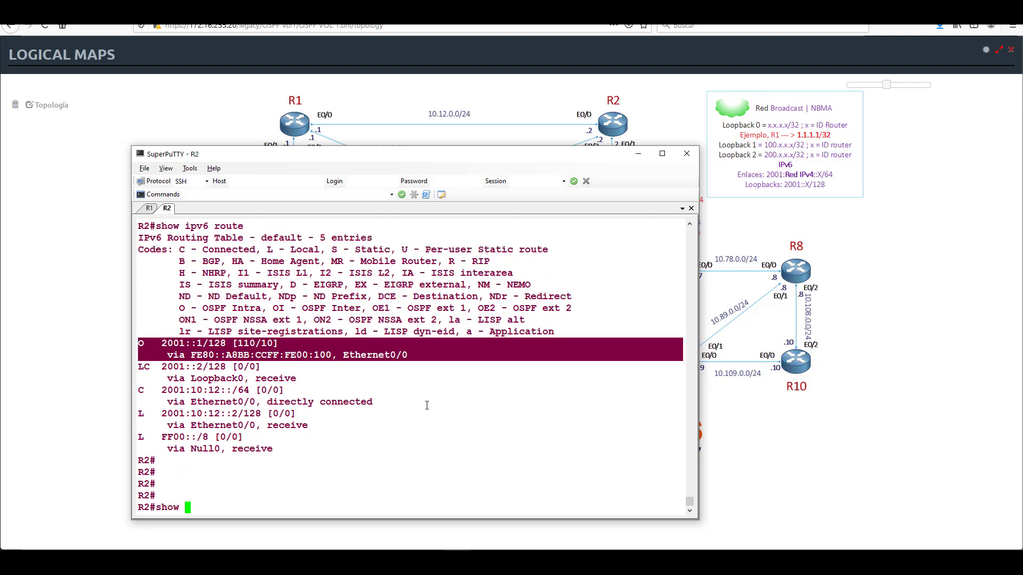
type("ospv3")
key("BackSpace")
key("BackSpace")
key("BackSpace")
type("fv3 nei")
key("Tab")
key("Return")
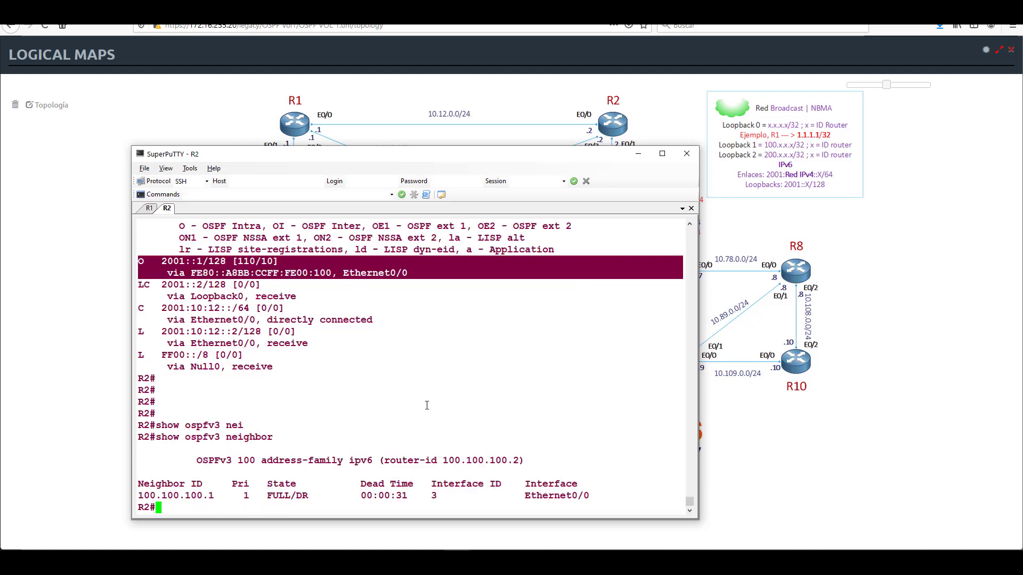
- Examine the OSPFv3 process, address family and router ID in the header of R2's neighbor output
key("Return")
key("Return")
key("Return")
key("Return")
key("Return")
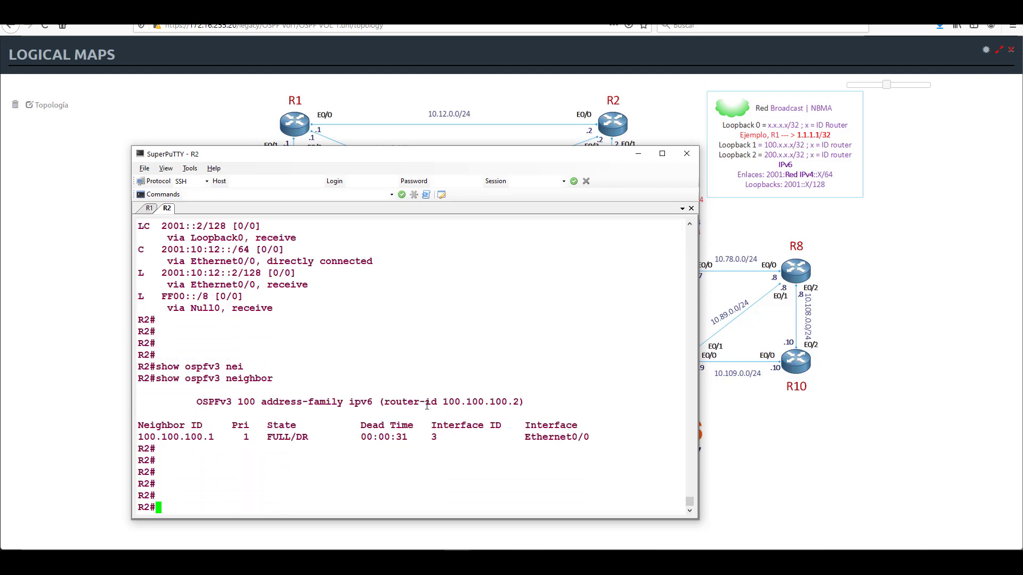
left_click_drag(197, 404, 258, 401)
left_click(259, 402)
left_click_drag(262, 401, 378, 402)
left_click(398, 459)
key("Return")
key("Return")
key("Return")
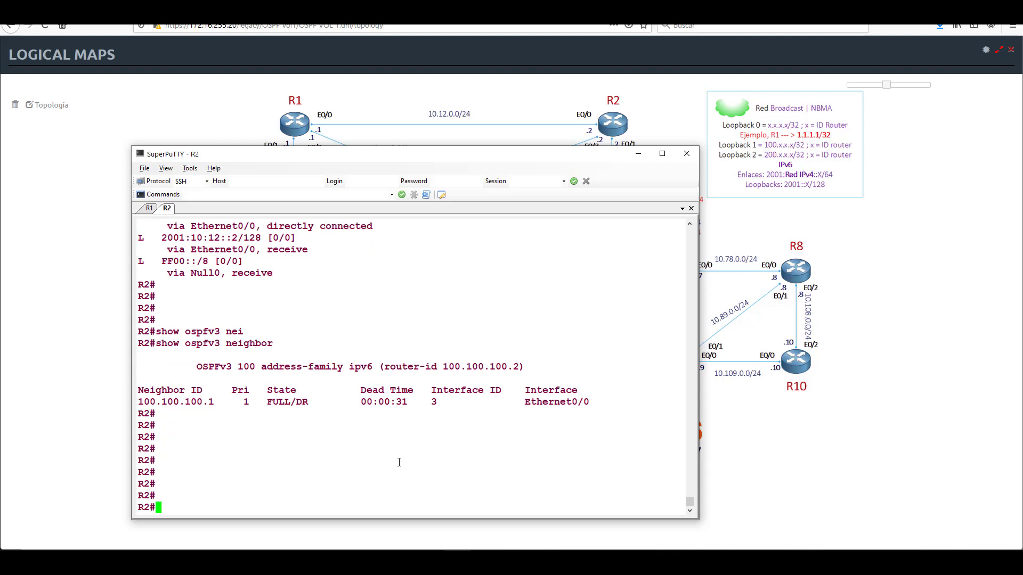
- On R1, assign IPv4 address 1.1.1.1 255.255.255.255 to interface Loopback0 and leave interface configuration
left_click(148, 210)
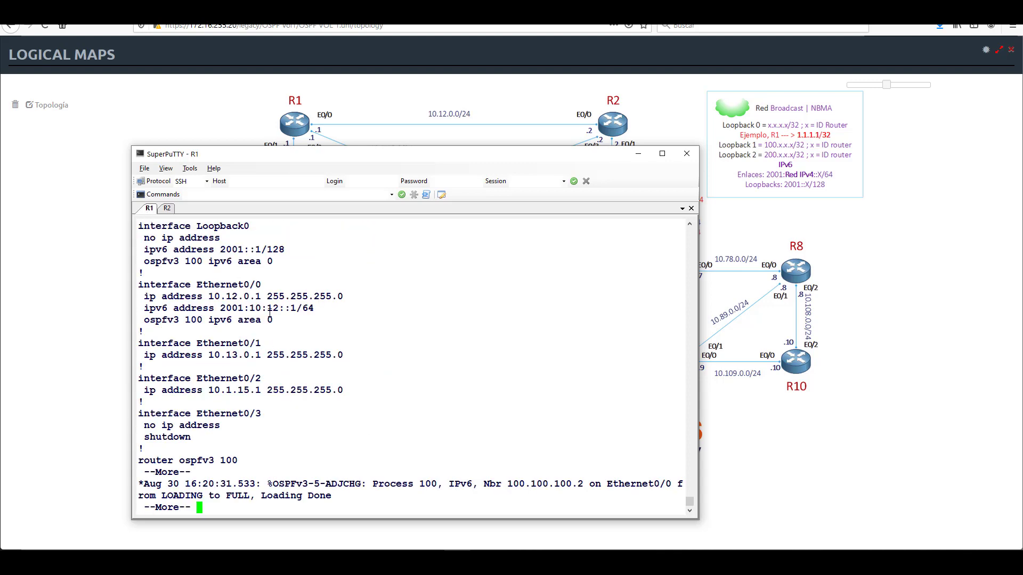
type("qconf t")
key("Return")
type("int l0")
key("Return")
type("ip add ")
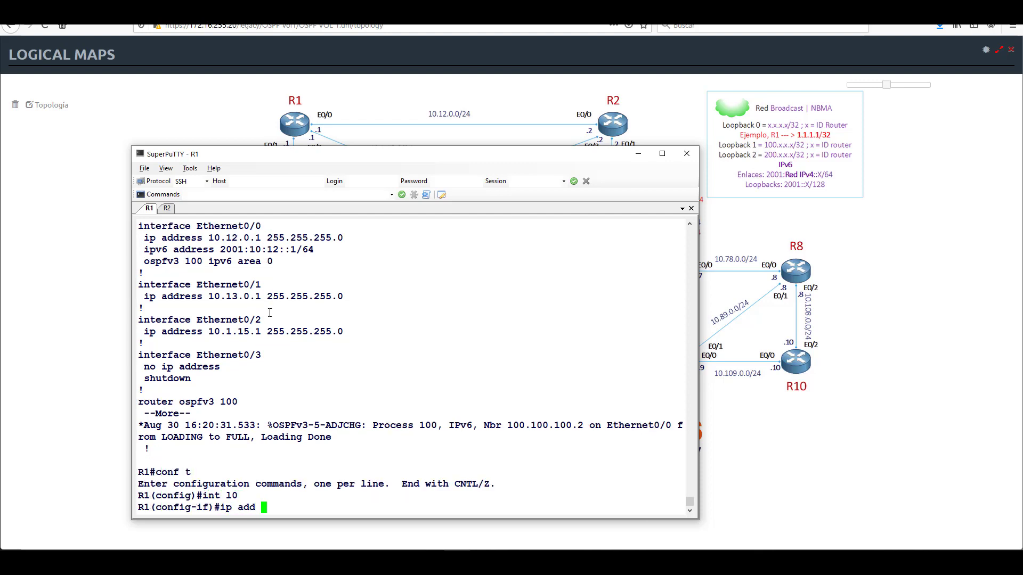
type("1.1.1.1 255.255.25")
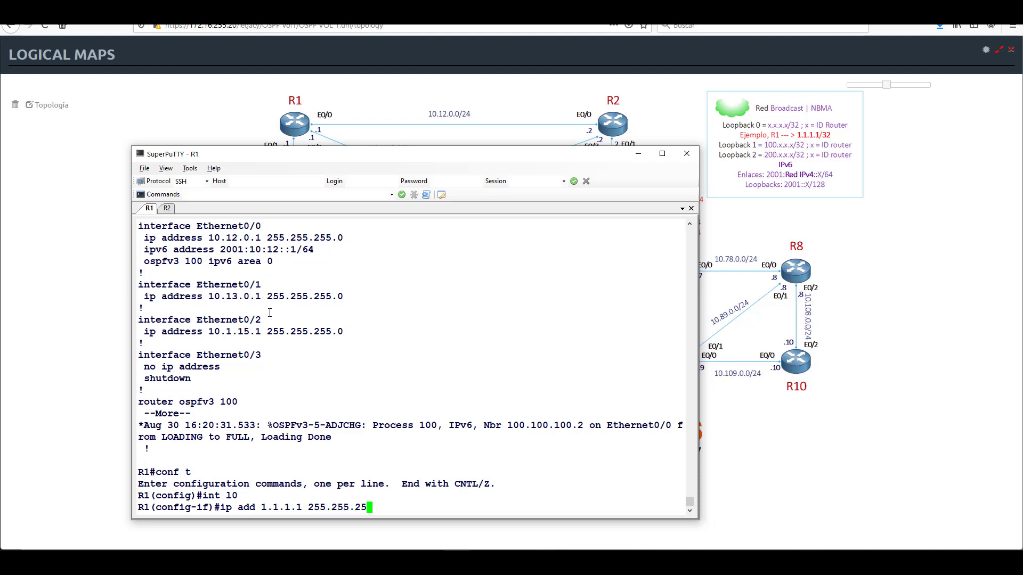
type("5.255")
key("Return")
type("exit")
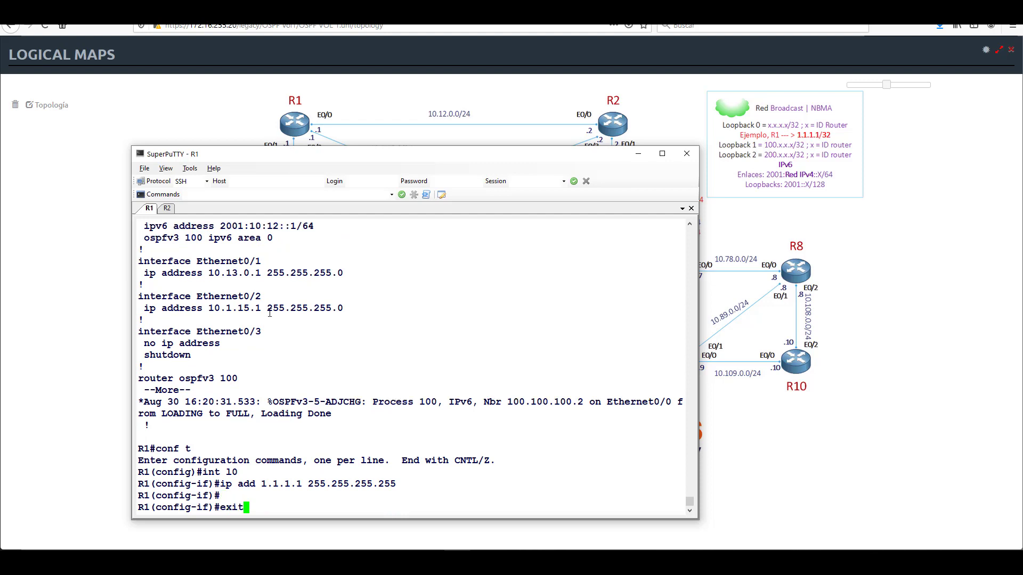
key("Return")
- Assign IPv4 address 10.12.0.1 255.255.255.0 to R1's interface e0/0 and return to global configuration mode
type("int e")
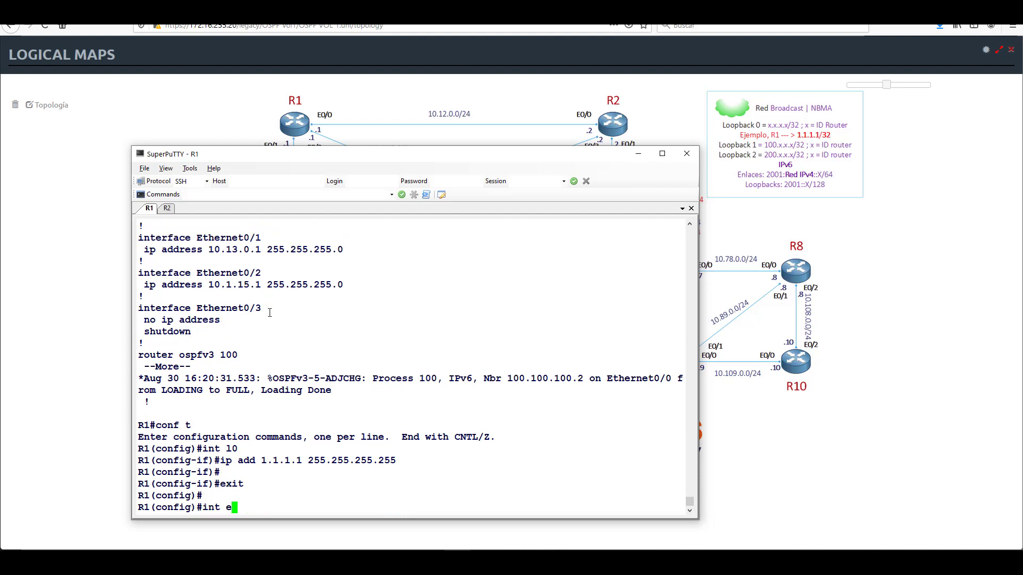
type("0/0")
key("Return")
type("ip add ")
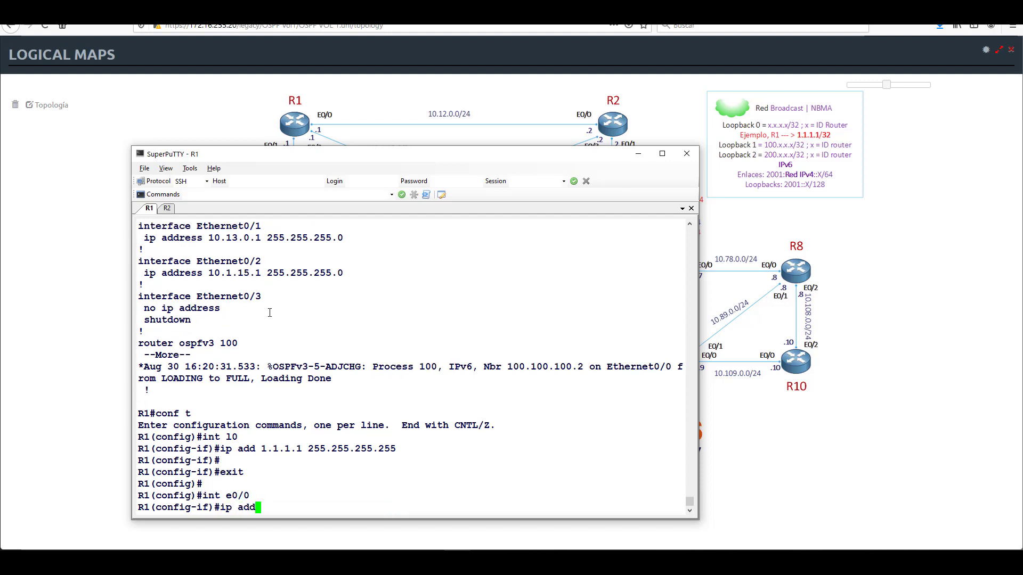
type("10.12.0.1 255.255.255.0")
key("Return")
type("exit")
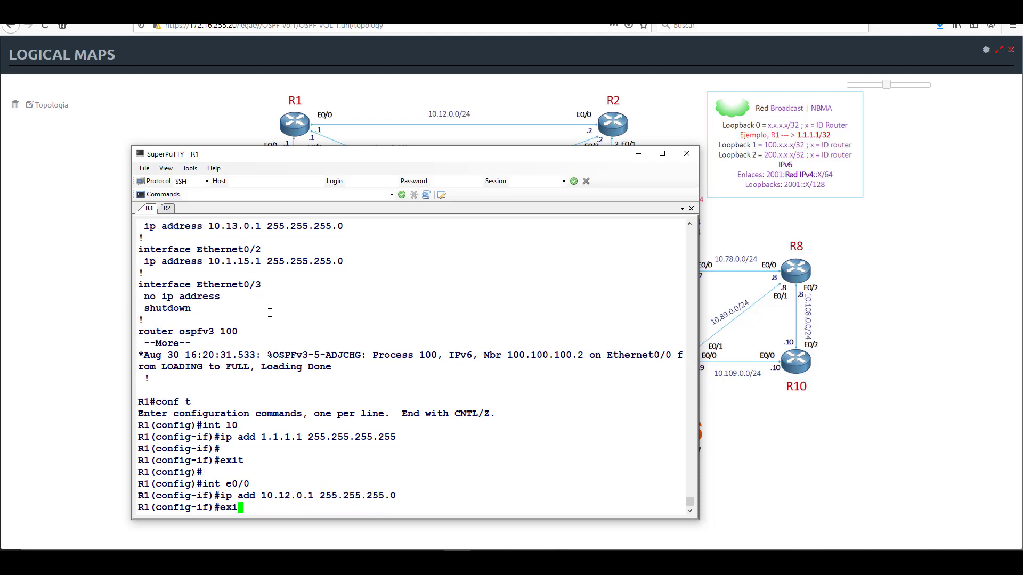
key("Return")
key("Return")
key("Return")
key("Return")
key("Return")
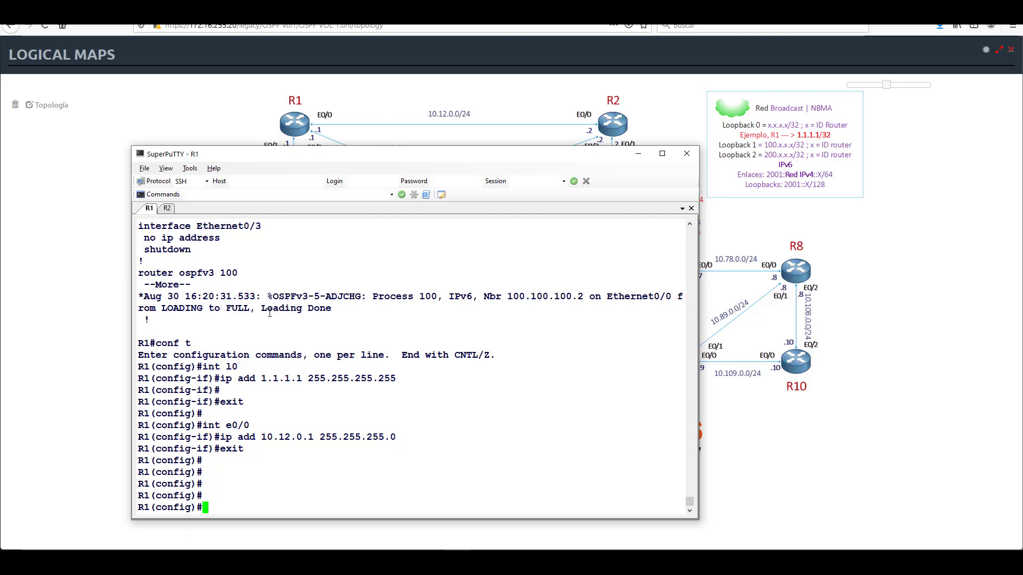
- Enable ospfv3 100 ipv4 area 0 on R1's interface Loopback0 and return to global configuration mode
type("int l0")
key("Return")
type("os")
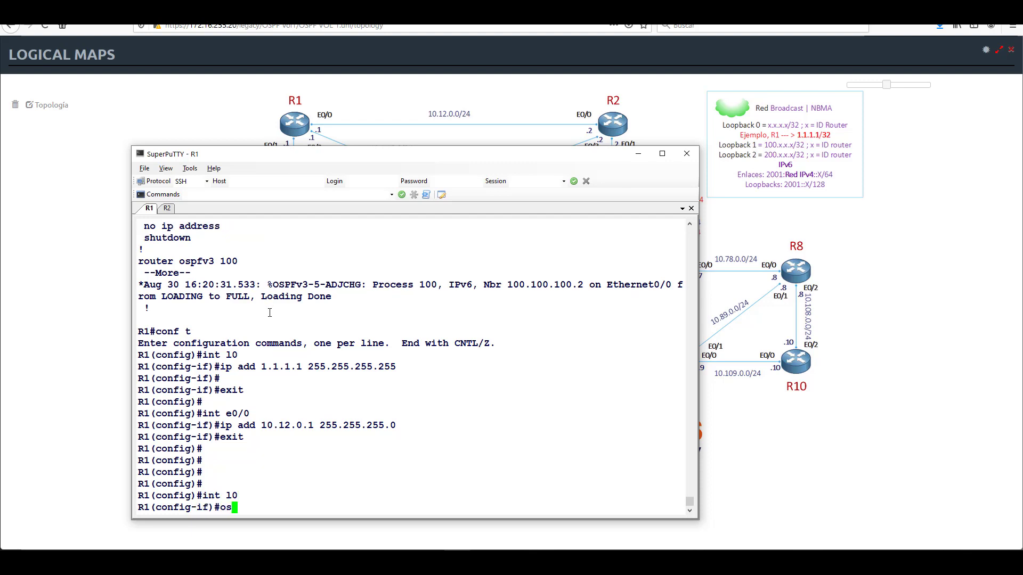
type("pfv3 100 ipv4 area 0")
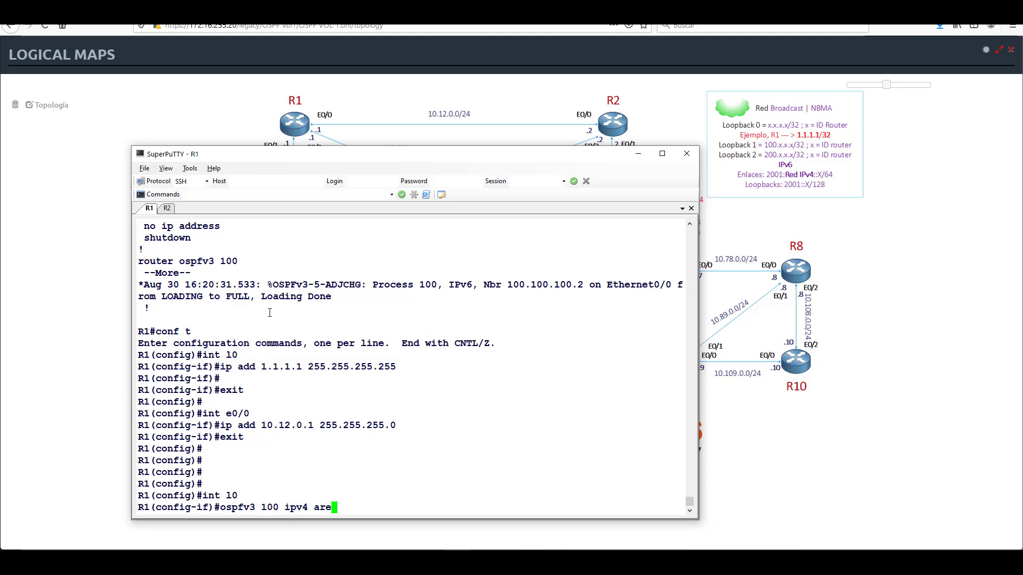
key("Return")
type("exit")
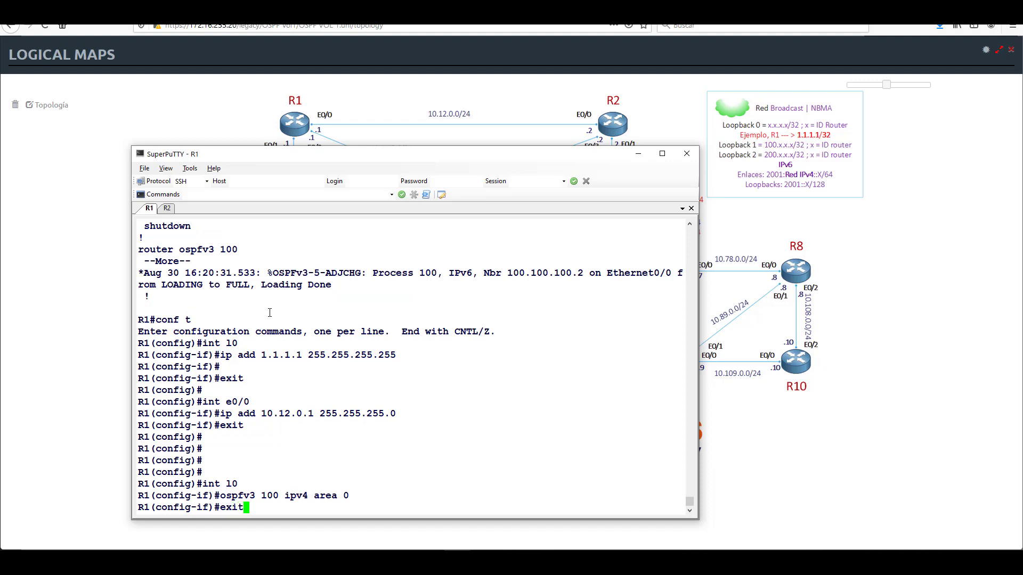
key("Return")
key("Return")
key("Return")
- Enable ospfv3 100 ipv4 area 0 on R1's interface e0/0 and end configuration mode
type("e")
key("BackSpace")
type("int l0")
key("BackSpace")
key("BackSpace")
type("e0/")
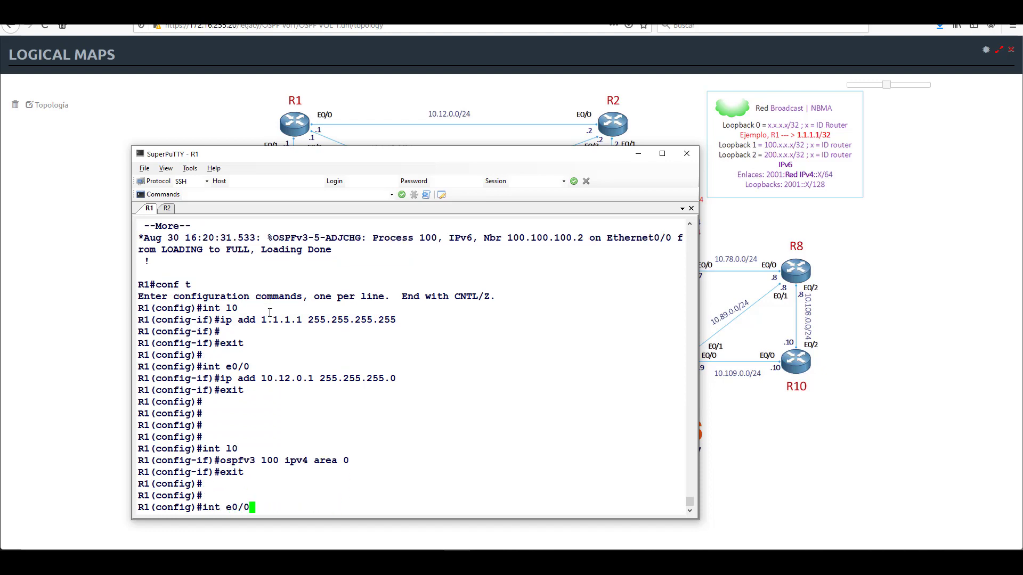
type("0")
key("Return")
type("exit")
key("Up")
key("Up")
key("Up")
key("Return")
type("end")
key("Return")
key("Return")
key("Return")
key("Return")
key("Return")
key("Return")
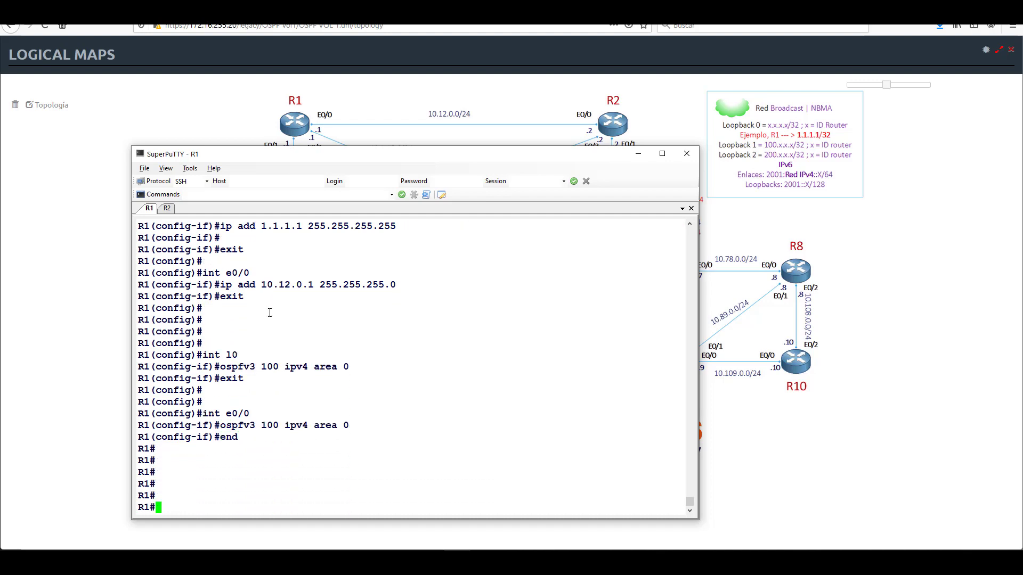
- Display R1's running configuration and examine the OSPFv3 IPv4 and IPv6 lines under Loopback0 and Ethernet0/0
type("sh run")
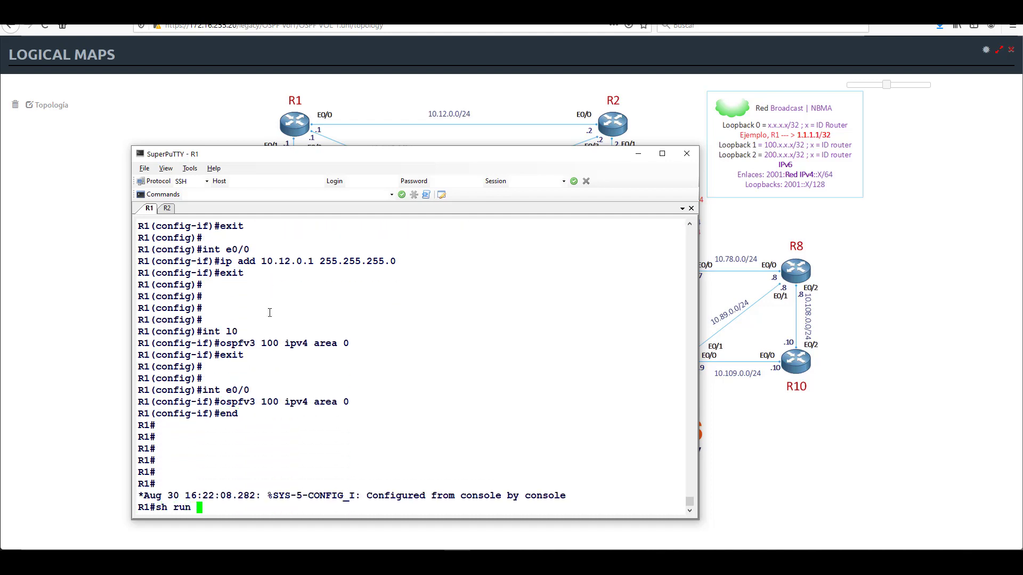
key("Return")
key("space")
key("space")
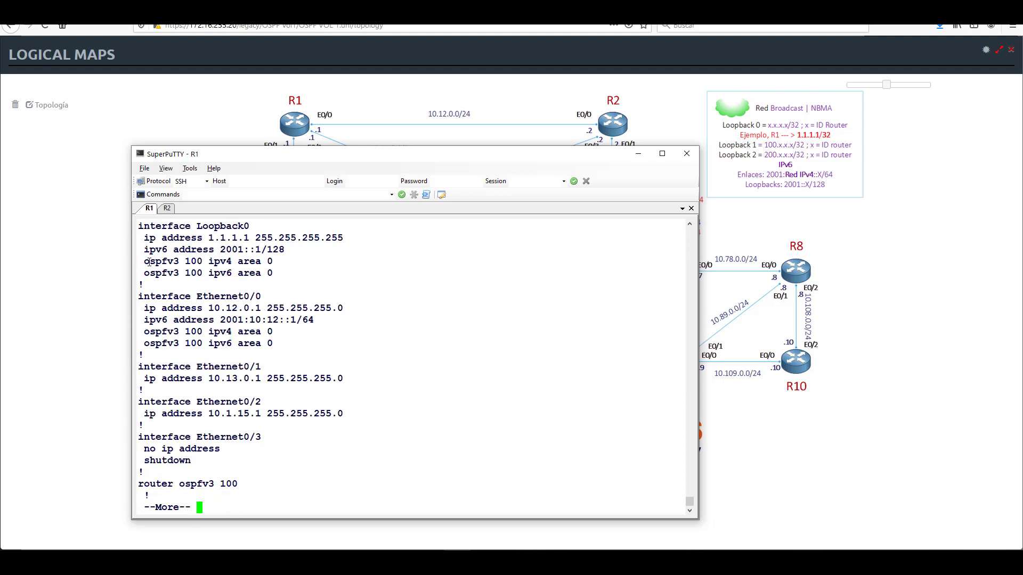
left_click_drag(145, 262, 304, 257)
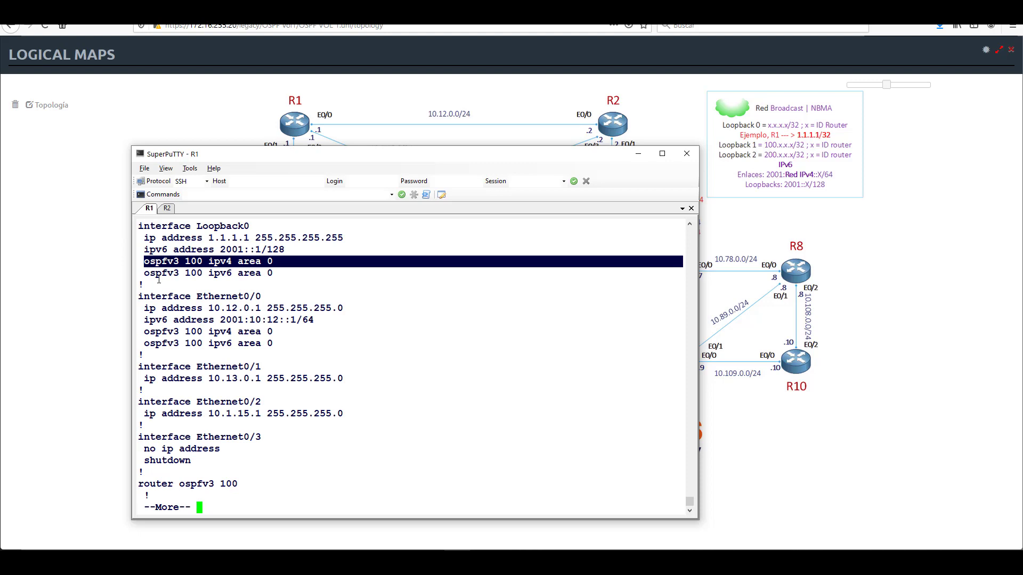
left_click(212, 269)
left_click_drag(209, 262, 229, 272)
left_click_drag(138, 334, 328, 351)
- Advance through R1's running configuration to the router ospfv3 100 section and examine its IPv4 address family
key("Return")
key("Return")
key("Return")
key("Return")
key("Return")
key("Return")
key("Return")
key("Return")
key("Return")
key("Return")
key("Return")
key("Return")
key("Return")
key("Return")
key("Return")
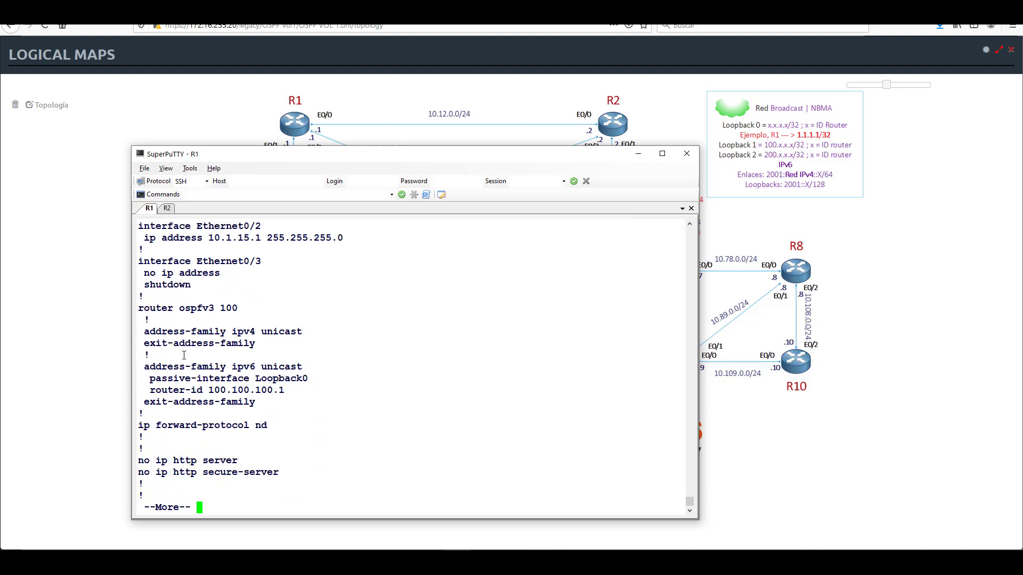
left_click_drag(138, 308, 302, 332)
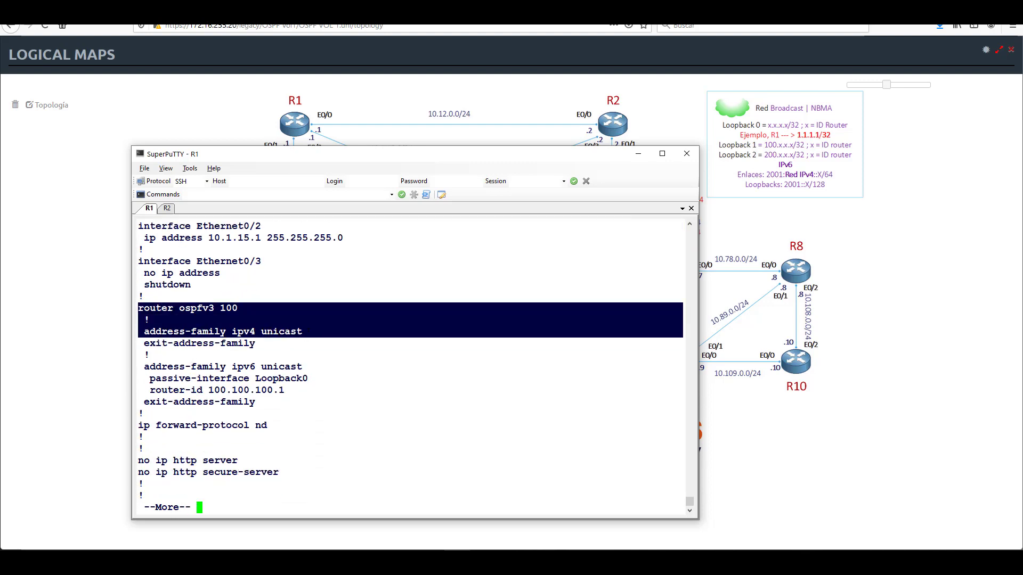
- In R1's router ospfv3 100 address-family ipv4 unicast, set passive-interface Loopback0 and router-id 100.100.100.1, and end configuration mode
type("qconf t")
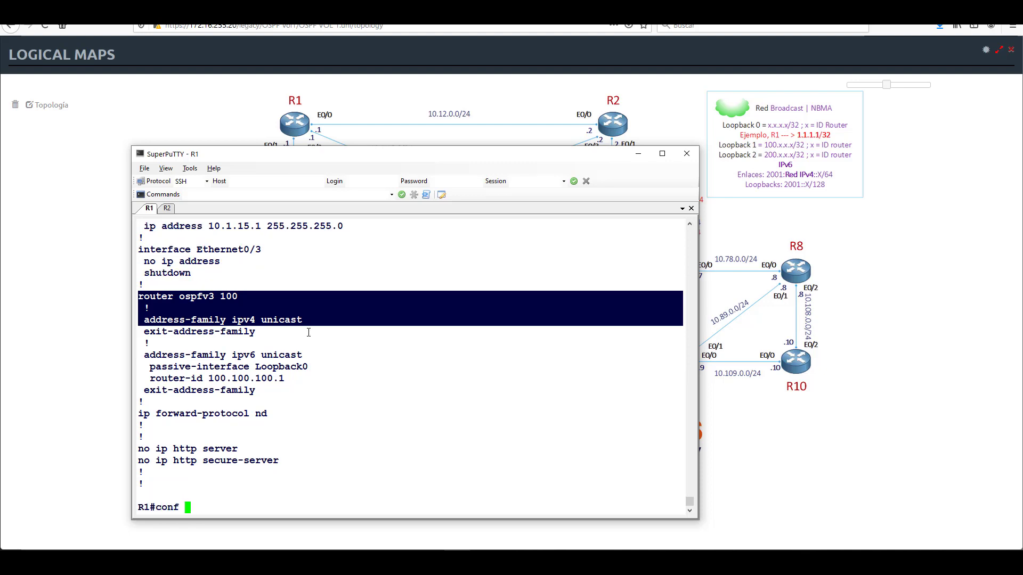
key("Return")
left_click(172, 287)
left_click_drag(140, 277, 426, 297)
right_click(213, 326)
left_click_drag(151, 308, 354, 320)
right_click(354, 323)
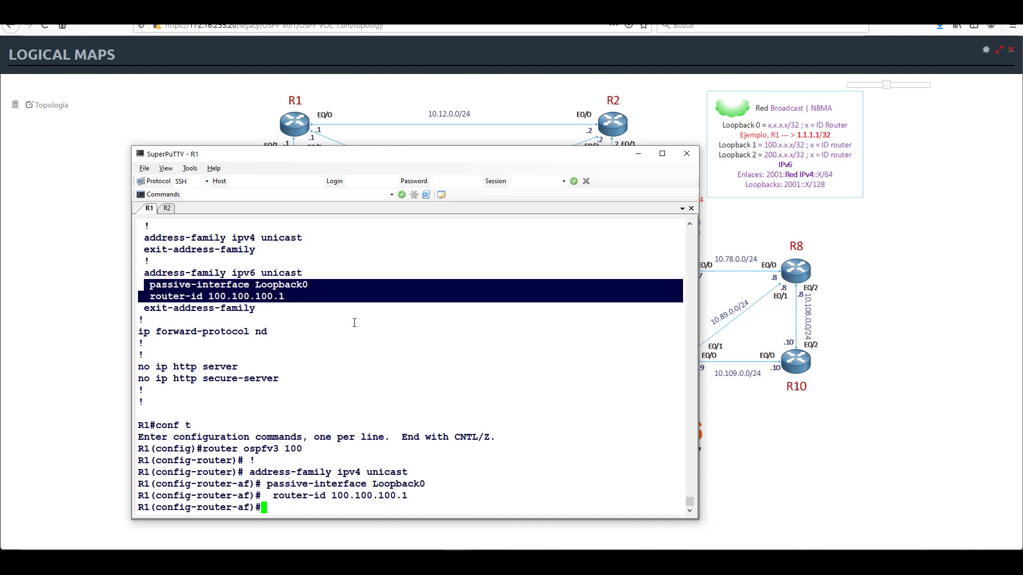
type("end")
key("Return")
key("Return")
- Display R1's running configuration again and examine both address families under router ospfv3 100
type("sh run")
key("Return")
key("space")
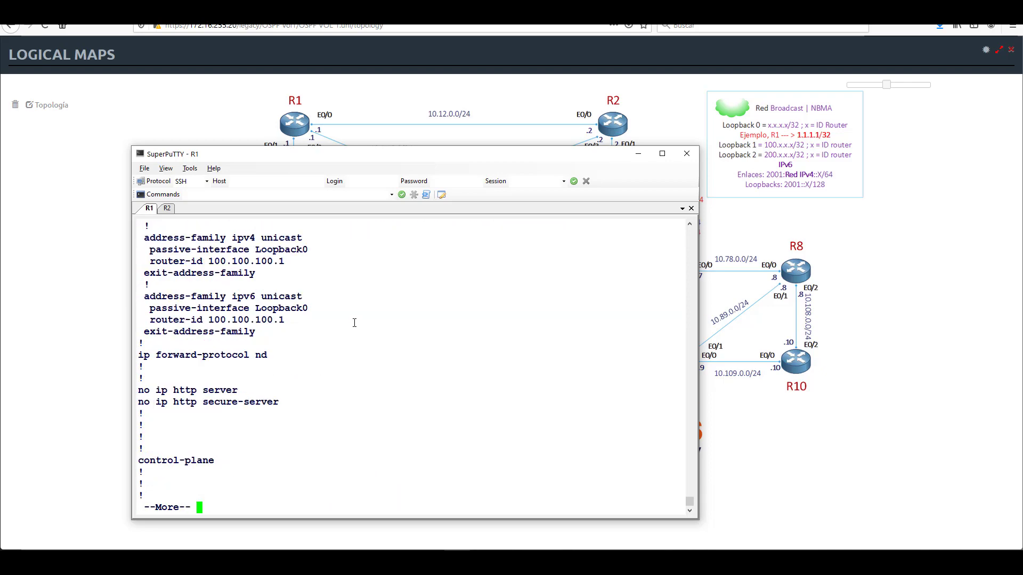
scroll(354, 323, "up", 4)
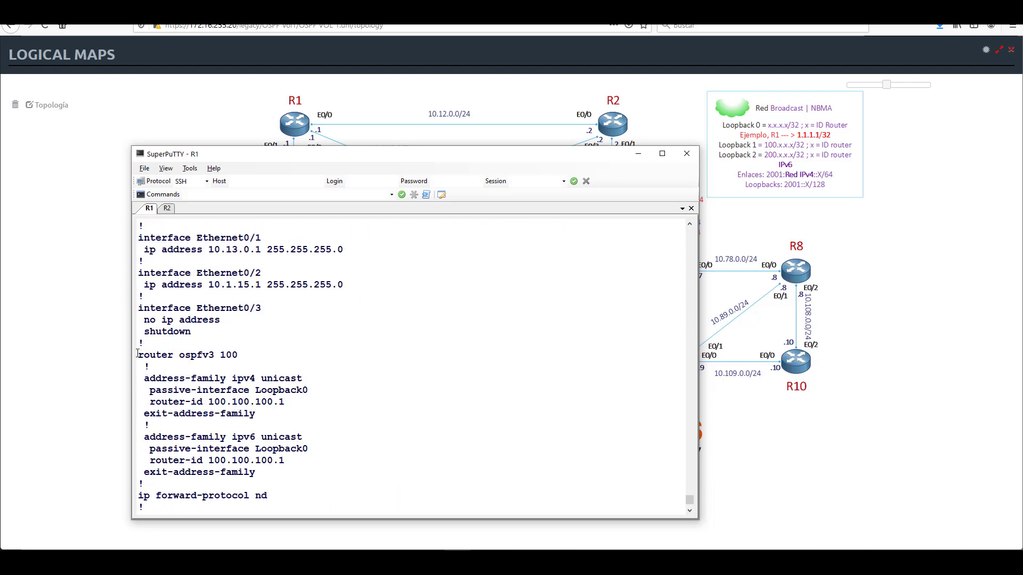
left_click_drag(139, 356, 326, 472)
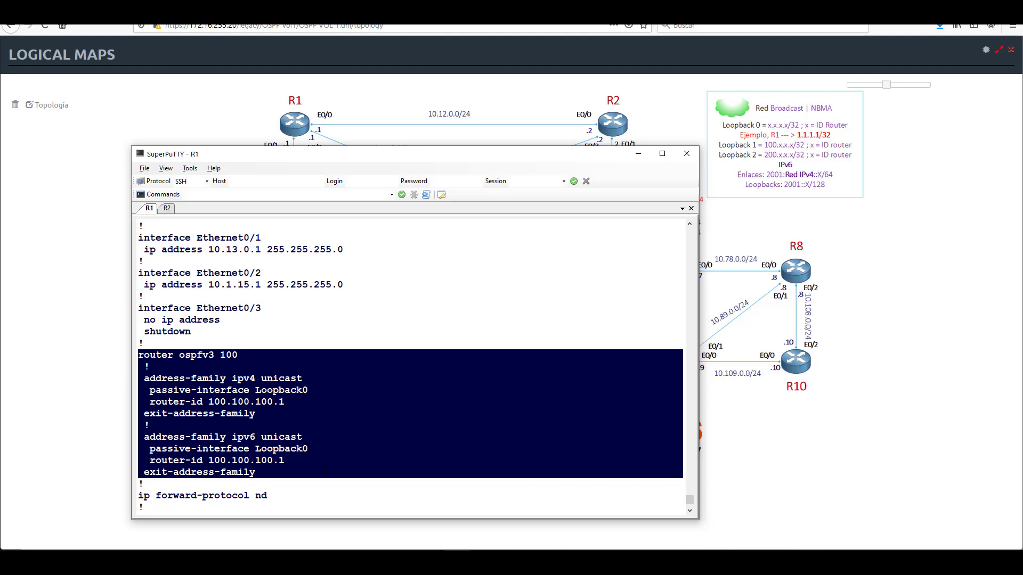
left_click(180, 355)
left_click_drag(180, 355, 214, 355)
left_click(299, 390)
- Exit the configuration listing and save R1's running configuration
scroll(298, 390, "down", 5)
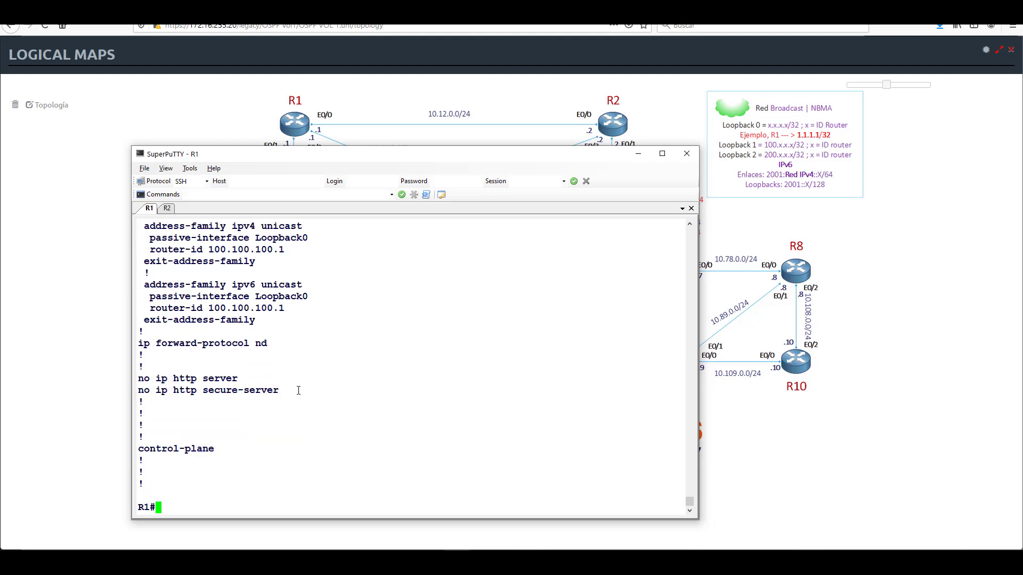
type("wr")
key("Return")
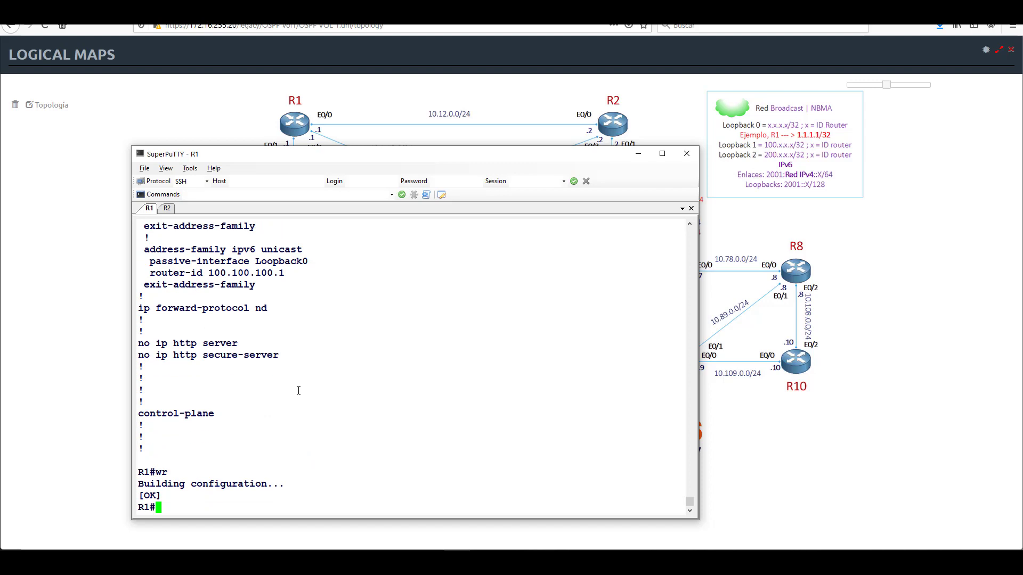
- Switch to R2's console and display its running configuration down to the interfaces and router ospfv3 100 section
left_click(168, 211)
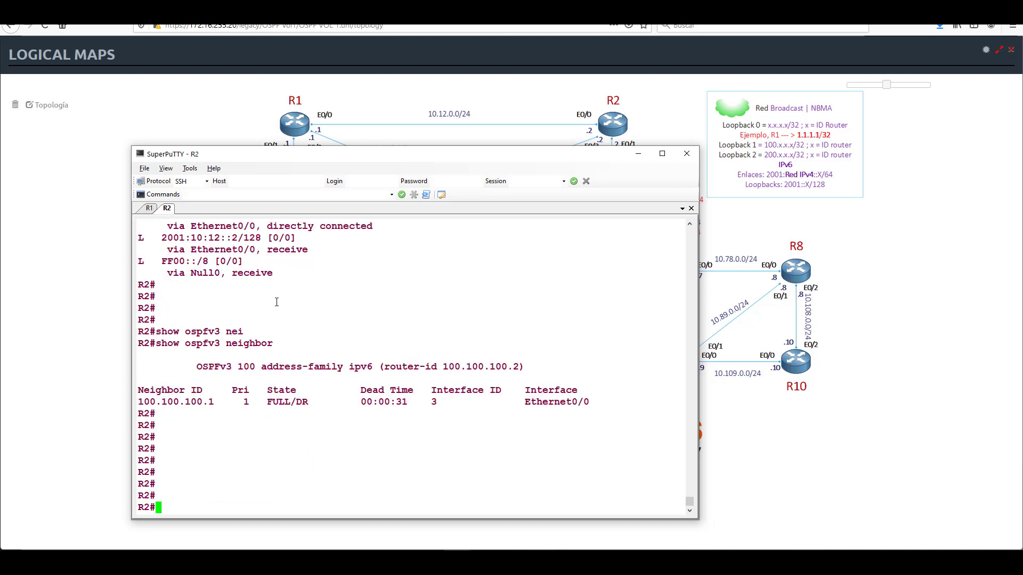
type("sh run")
key("Return")
key("space")
key("space")
type("con t")
key("Return")
type("int l")
key("BackSpace")
key("BackSpace")
key("BackSpace")
key("BackSpace")
key("BackSpace")
- Enter configuration mode on R2 and assign IPv4 address 2.2.2.2 255.255.255.255 to interface Loopback0
type("conf t")
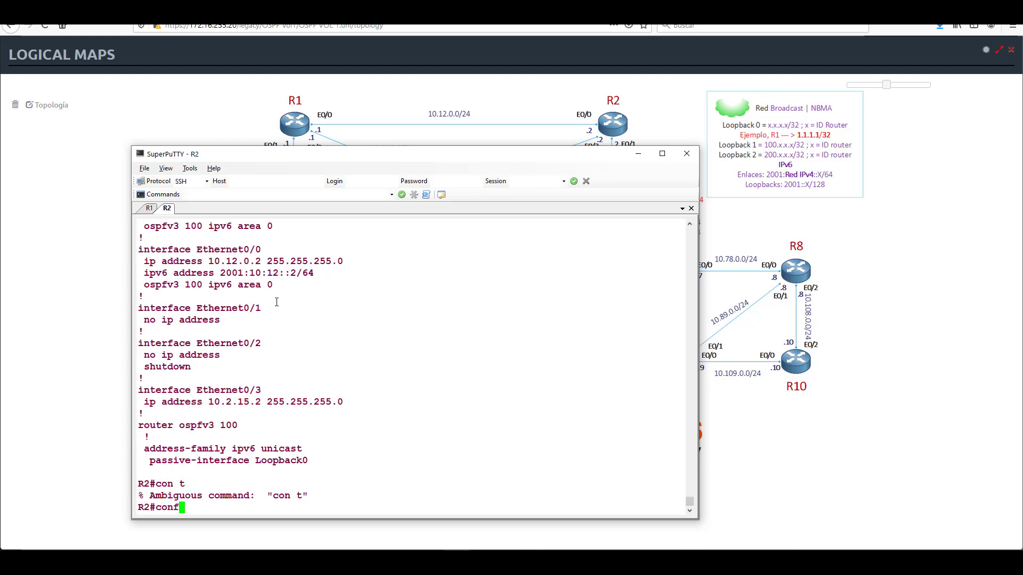
key("Return")
type("int l0")
key("Return")
type("ip add 2.2.2.2 255.255.255.2")
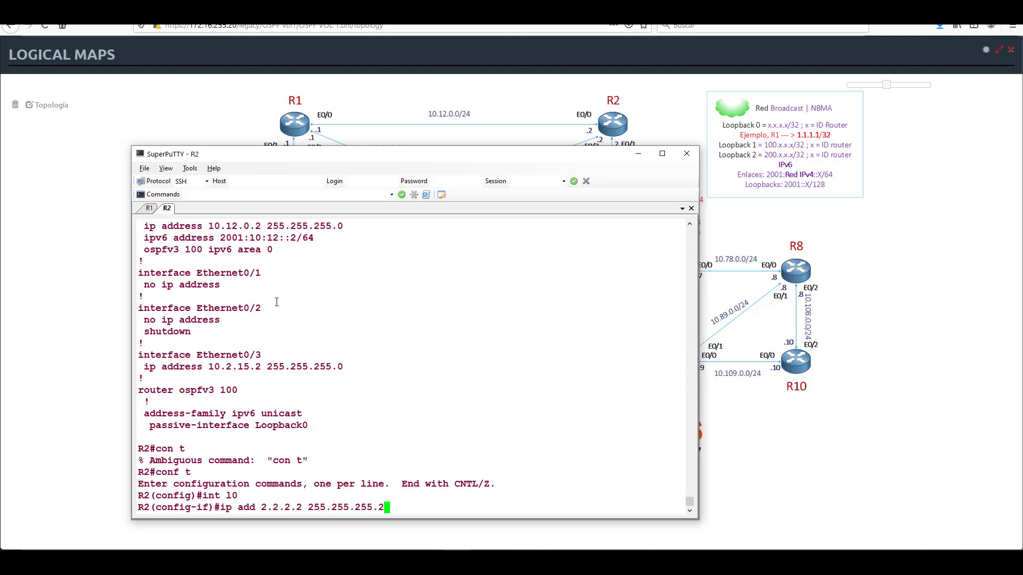
type("55")
key("Return")
- Enable ospfv3 100 ipv4 area 0 on R2's interface Loopback0 and return to global configuration mode
type("ip")
key("BackSpace")
key("BackSpace")
type("ospfv3 100 ipv4 router")
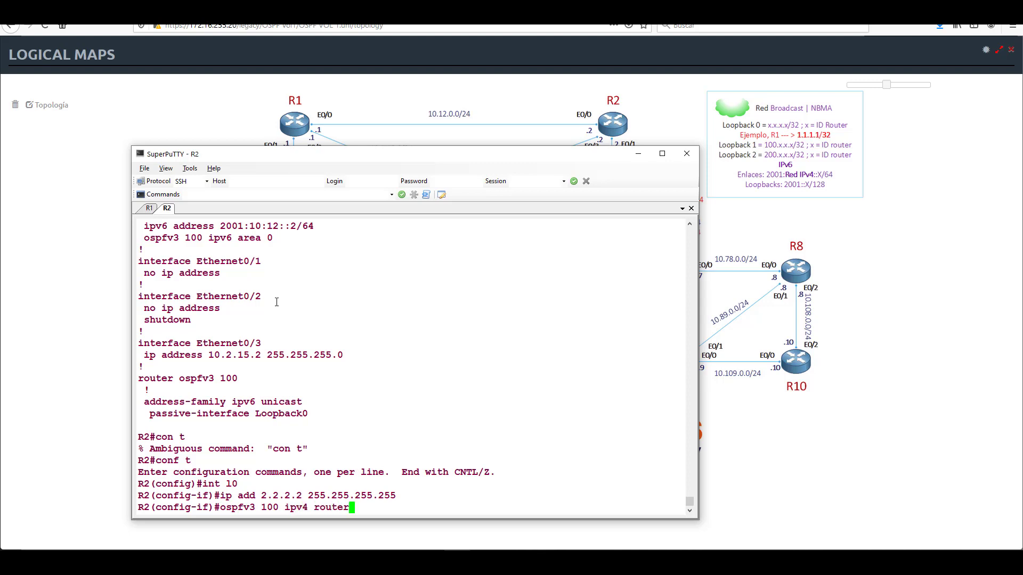
key("BackSpace")
key("BackSpace")
key("BackSpace")
key("BackSpace")
key("BackSpace")
key("BackSpace")
type("area 0")
key("Return")
key("Return")
key("Return")
type("exit")
key("Return")
key("Return")
- Assign IPv4 address 10.12.0.2 255.255.255.0 to R2's interface e0/0
type("int e0/0")
key("Return")
type("i")
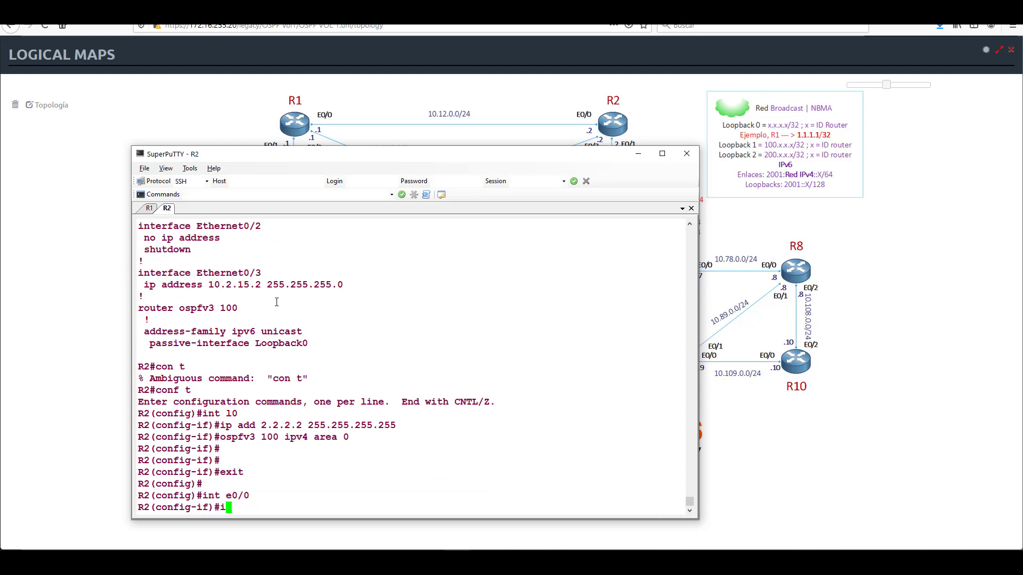
type("p add 10.12.0.2 255.2")
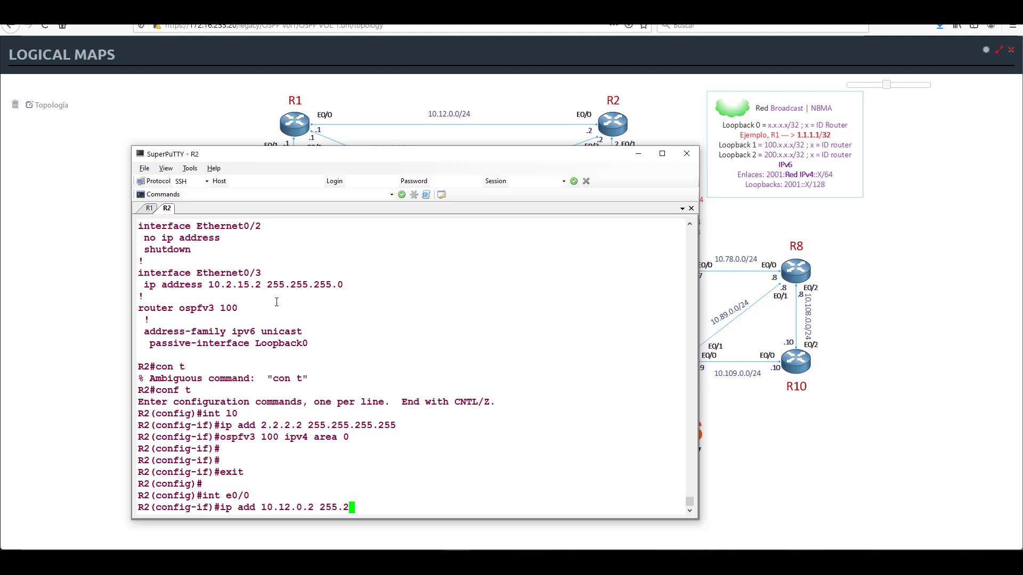
type("55.255.0")
key("Return")
- Enable ospfv3 100 ipv4 area 0 on R2's interface e0/0 and return to privileged mode
type("exit")
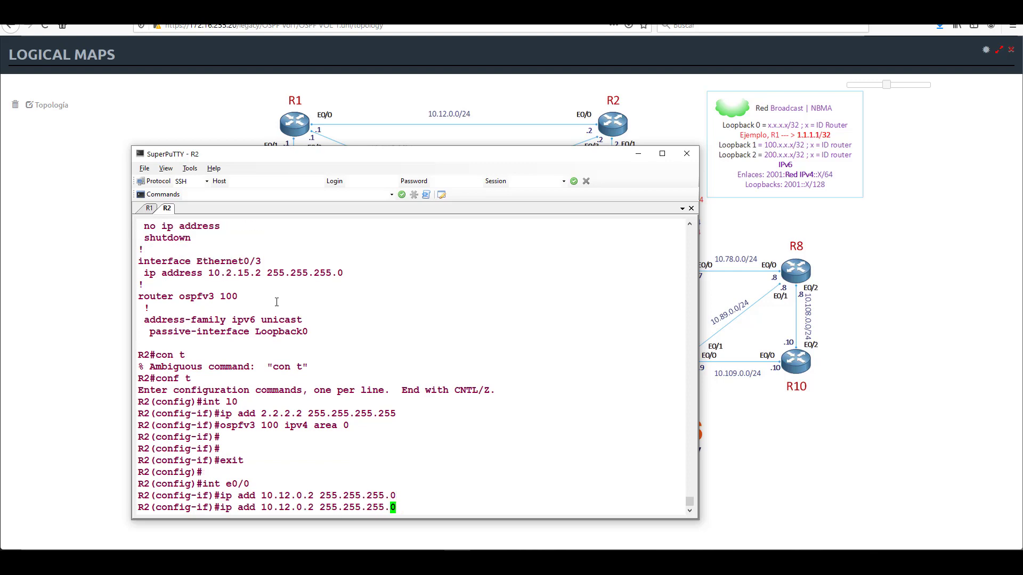
key("Up")
key("Up")
key("Up")
key("Up")
key("Return")
type("end")
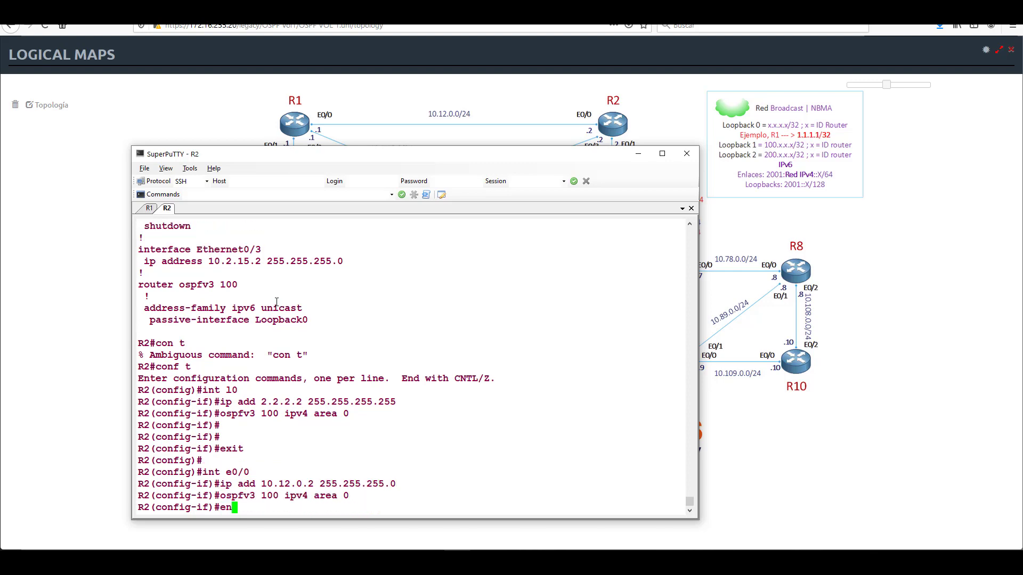
key("Return")
key("Return")
key("Return")
key("Return")
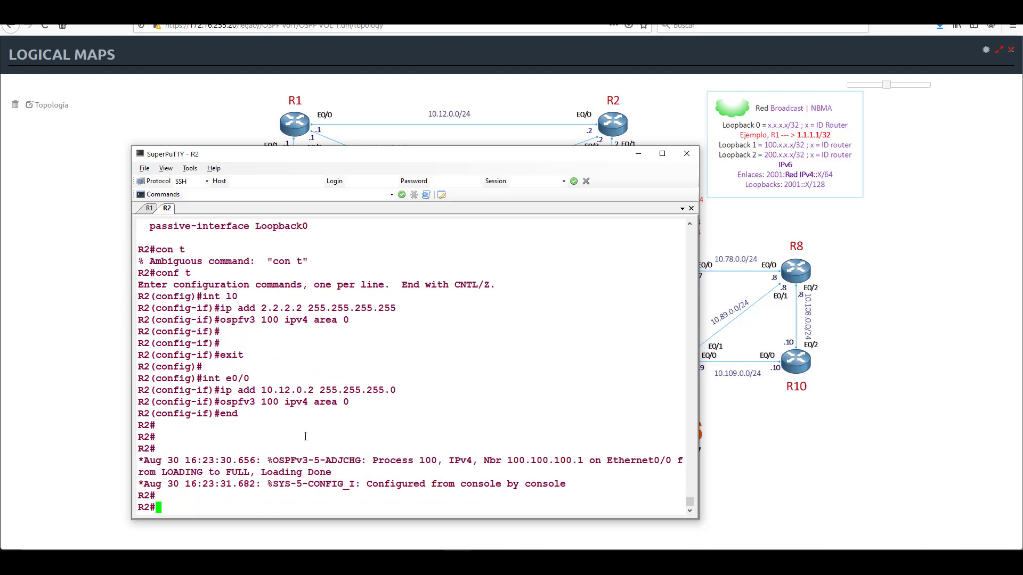
- Examine the OSPFv3 adjacency log message on R2, focusing on its address family
left_click_drag(142, 460, 634, 473)
left_click(486, 471)
left_click_drag(443, 460, 479, 459)
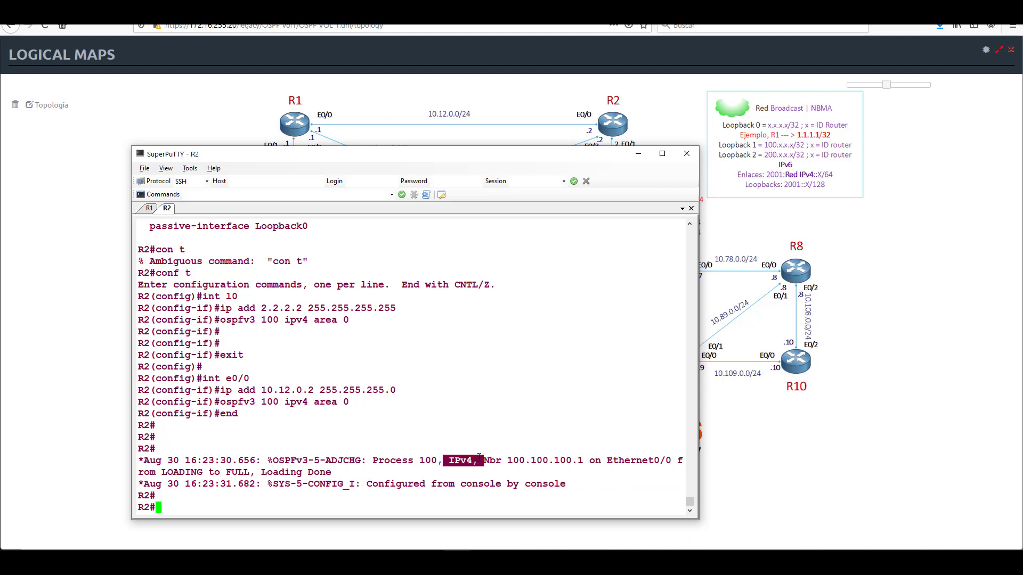
left_click(480, 492)
key("Return")
key("Return")
- Display R2's running configuration through the interfaces and the address families of router ospfv3 100
type("sh run")
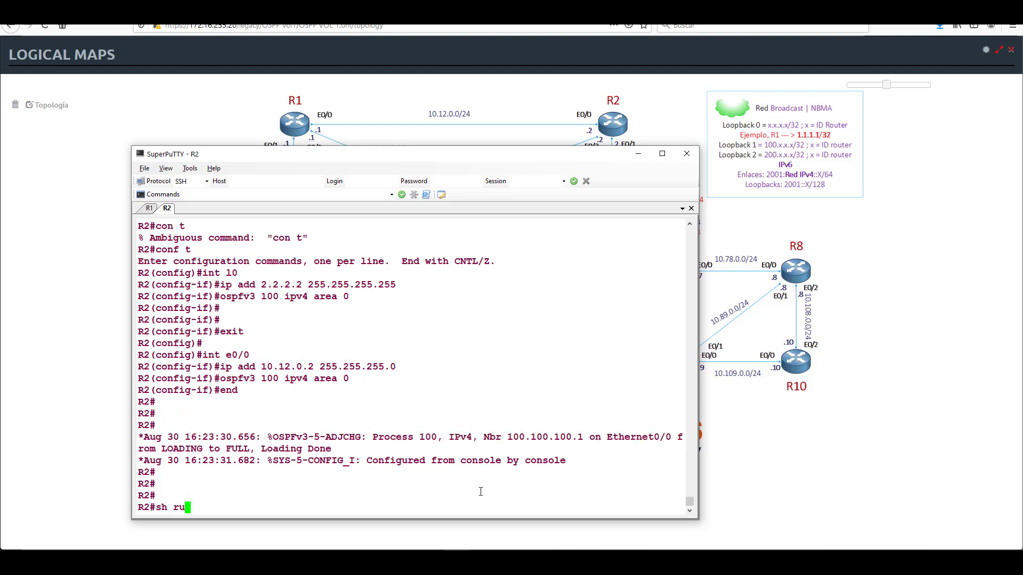
key("Return")
key("space")
key("space")
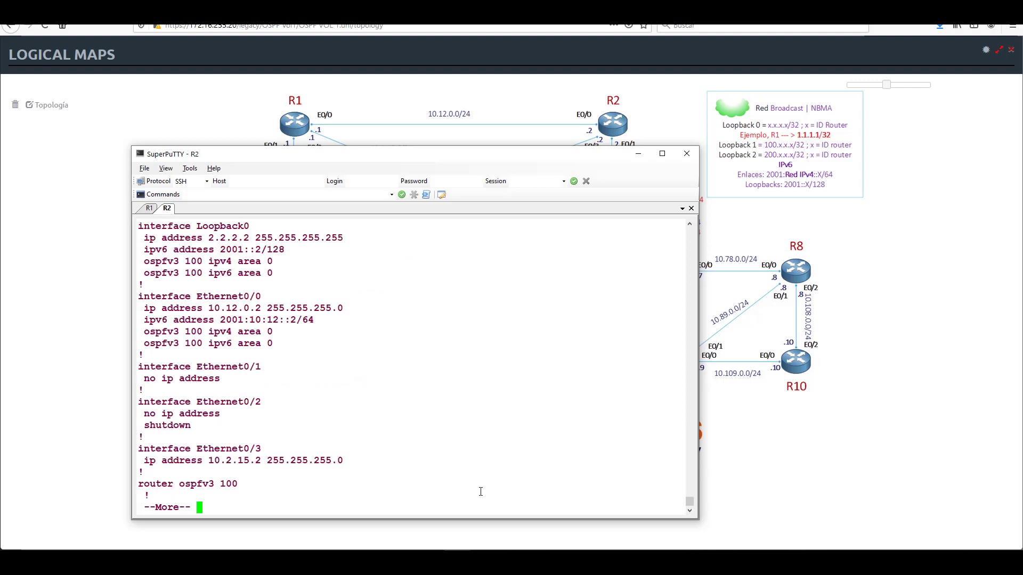
key("Return")
key("Return")
key("Return")
key("Return")
key("Return")
key("Return")
key("Return")
key("Return")
key("Return")
key("Return")
- Close the configuration listing, enter configuration mode and open address-family ipv4 unicast under router ospfv3 100 on R2
type("qcofn")
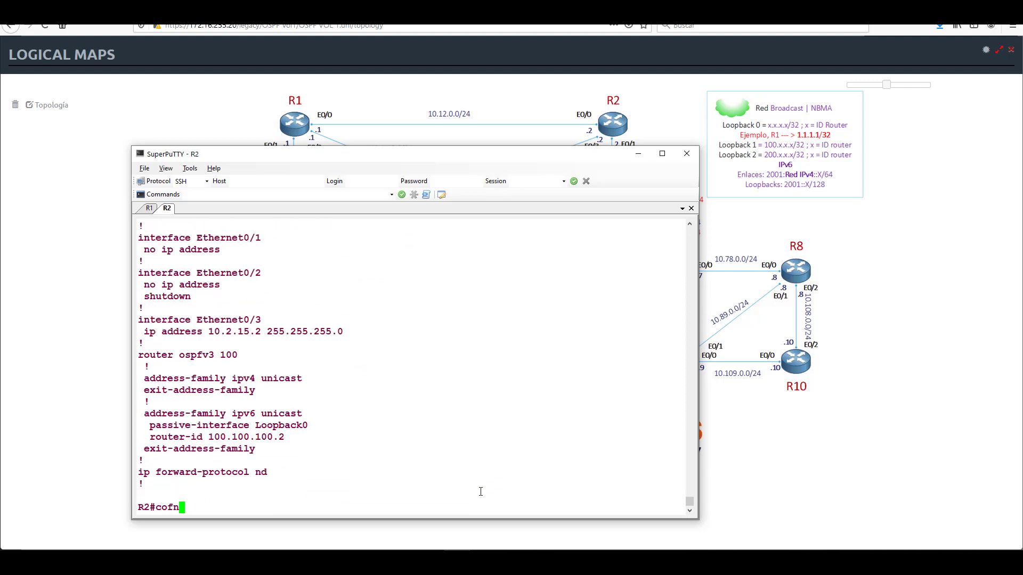
key("BackSpace")
key("BackSpace")
type("nf t")
key("Return")
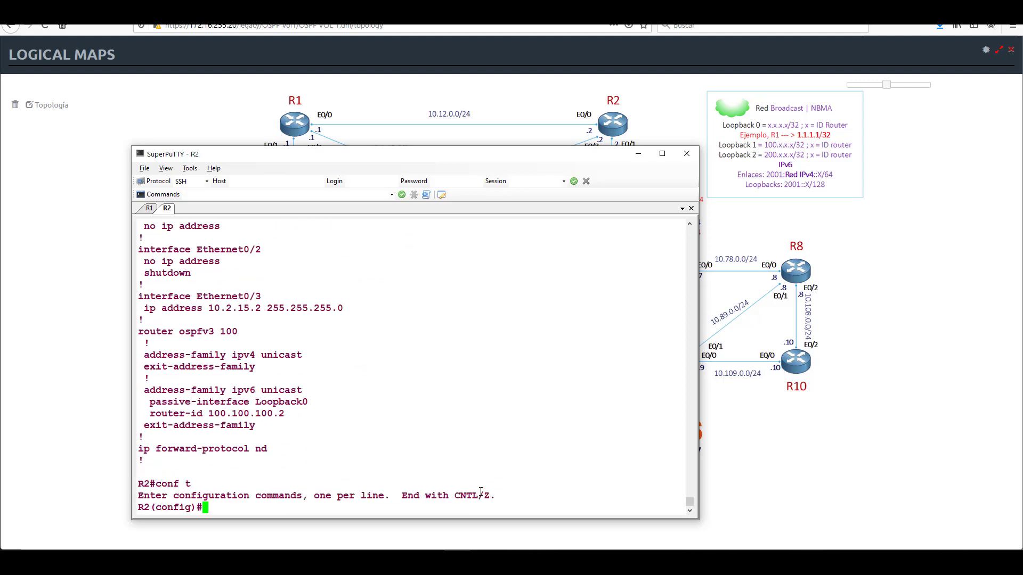
left_click_drag(139, 333, 317, 357)
right_click(317, 357)
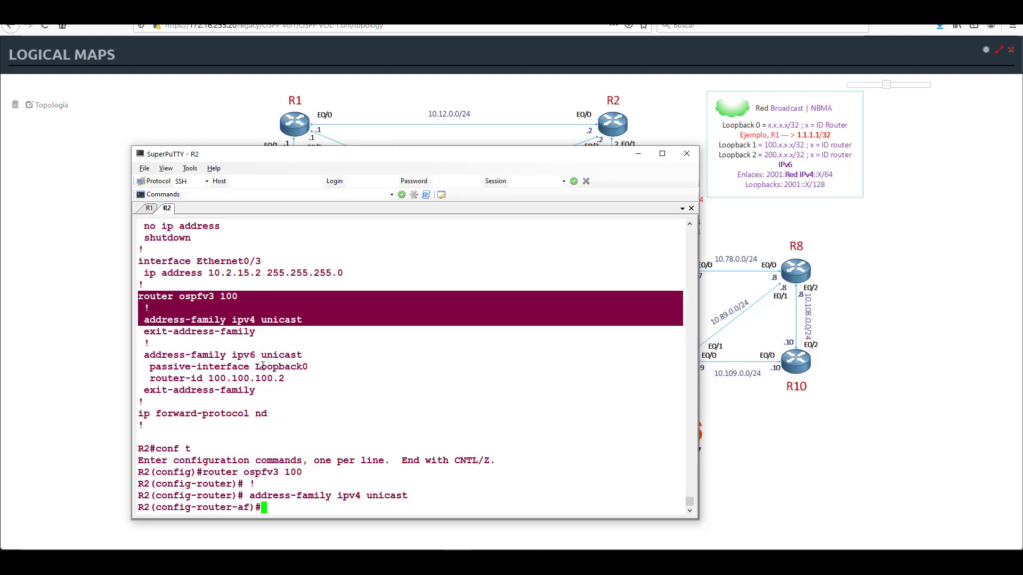
- Set passive-interface Loopback0 and router-id 100.100.100.2 in R2's IPv4 address family and return to privileged mode
left_click_drag(147, 363, 336, 377)
right_click(336, 376)
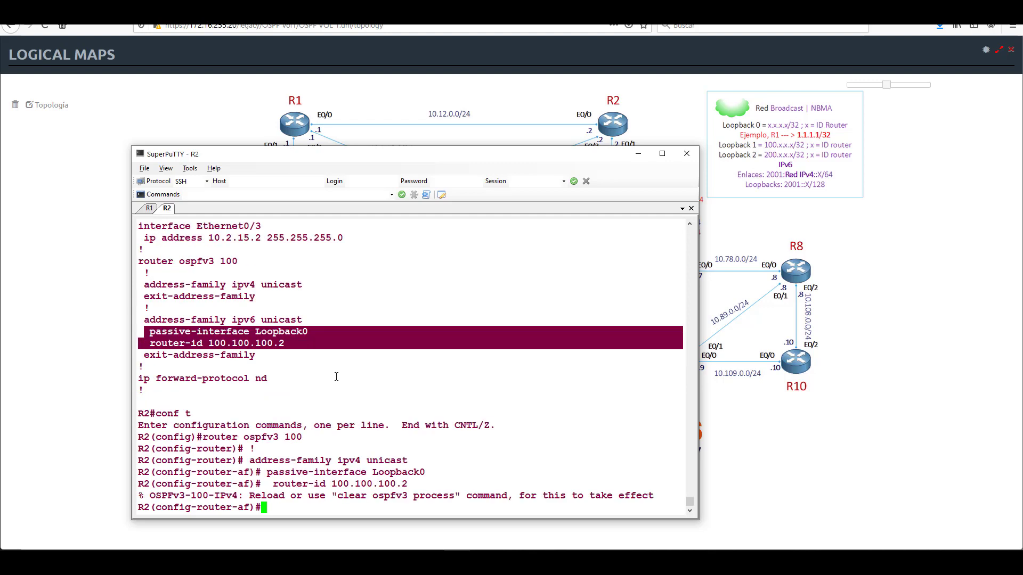
type("end")
key("Return")
key("Return")
- Reset R2's OSPFv3 processes with clear ospfv3 process, answering y to the reset question
type("cl")
left_click_drag(339, 448, 451, 447)
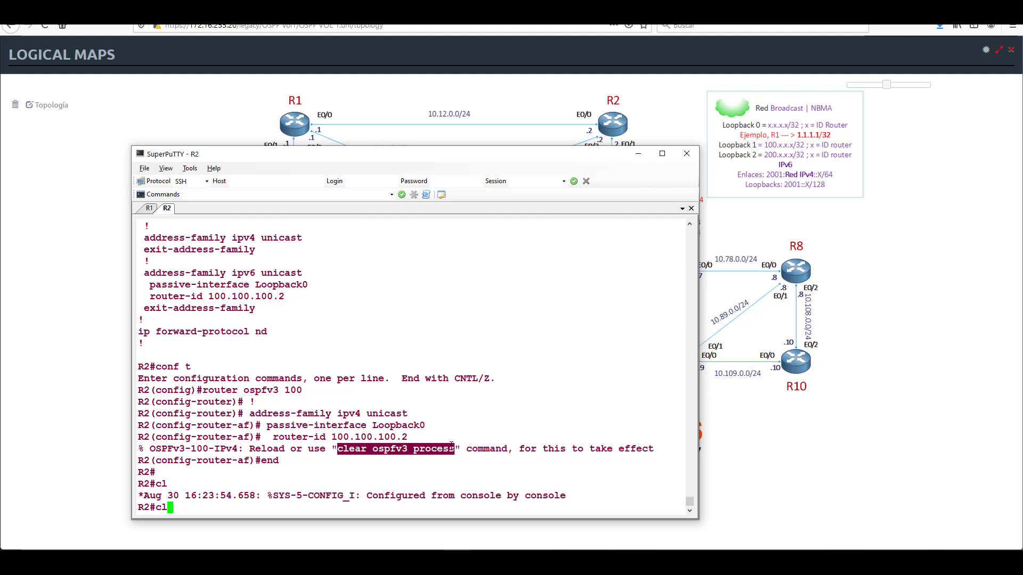
type("ear ospfv3 pro")
key("Tab")
key("Return")
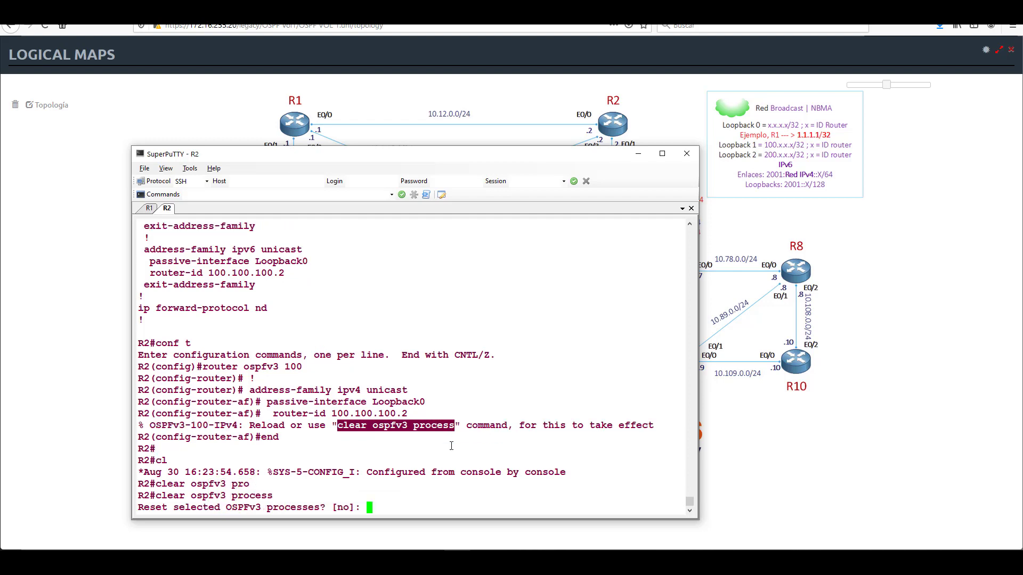
type("y")
key("Return")
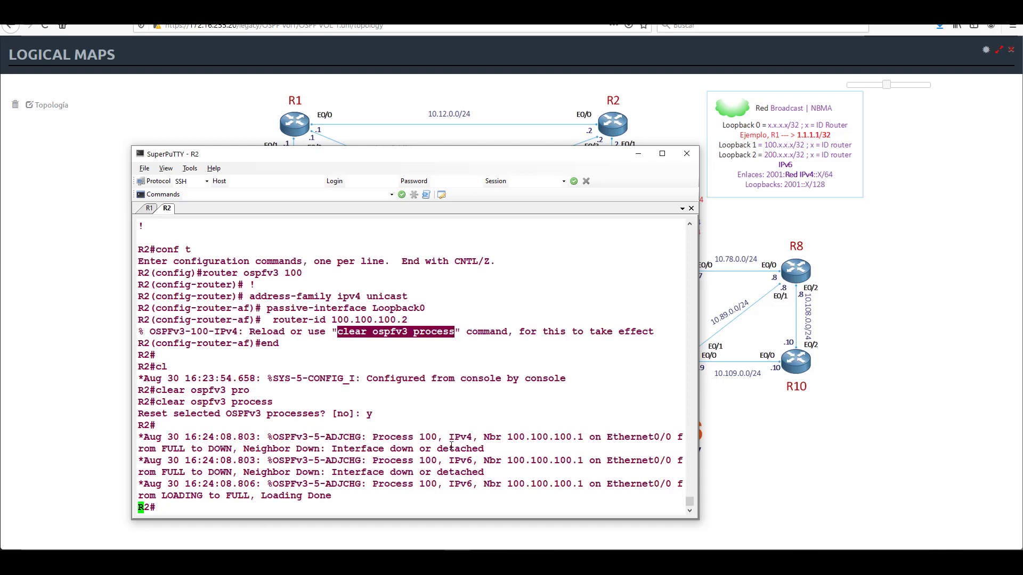
- Review R2's adjacency log messages following the OSPFv3 process reset, focusing on the IPv6 entry
key("Return")
key("Return")
key("Return")
key("Return")
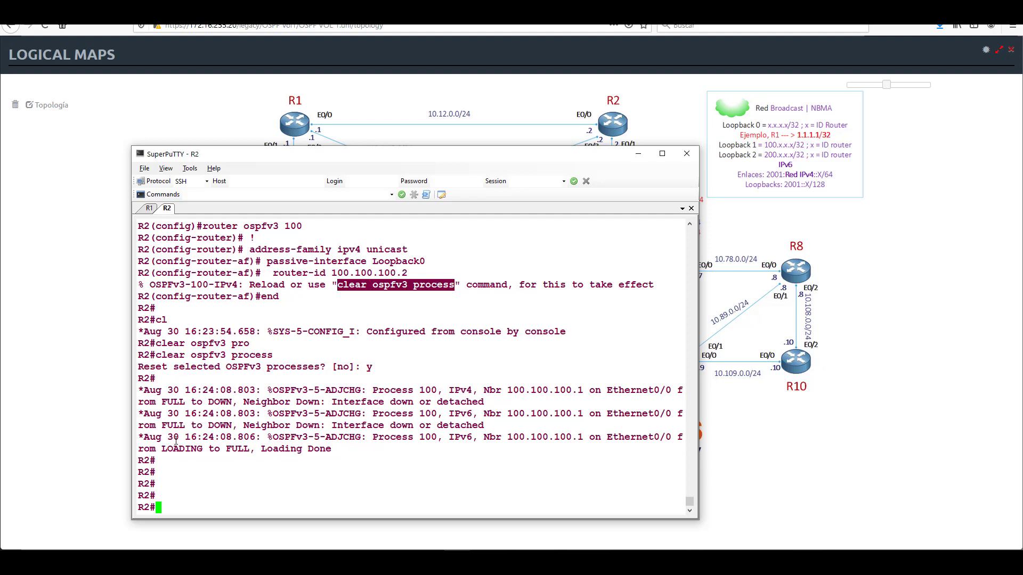
left_click_drag(140, 438, 407, 446)
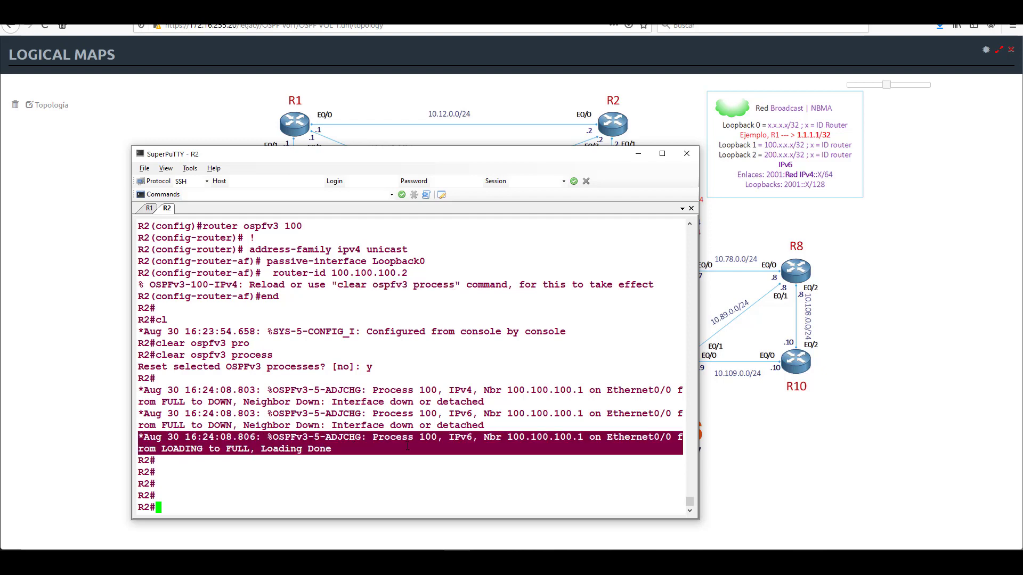
left_click(339, 480)
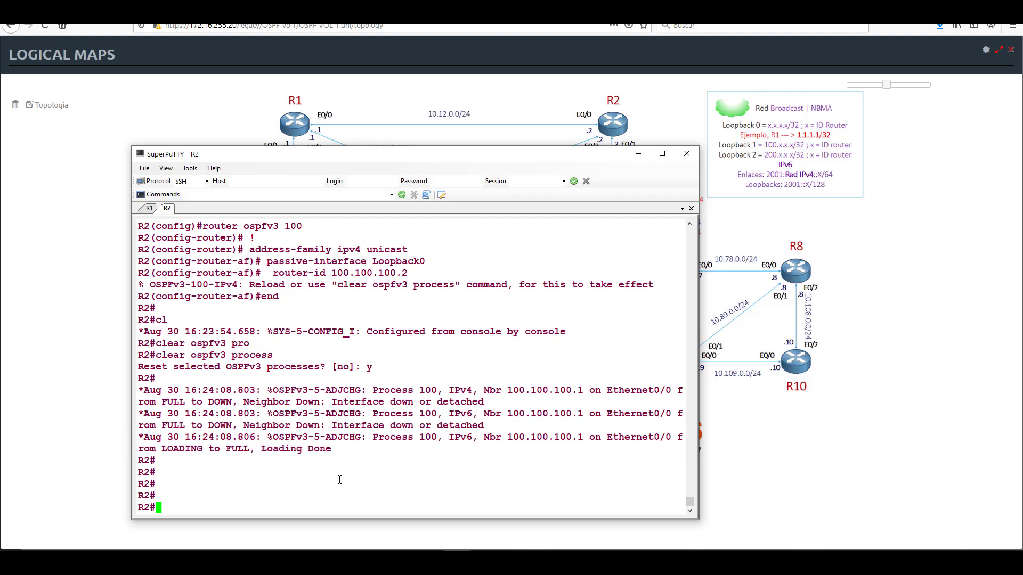
- Display R2's OSPFv3 neighbors with show ospfv3 neighbor
type("show ospfv3 nei")
key("Tab")
key("Return")
key("Return")
key("Return")
key("Return")
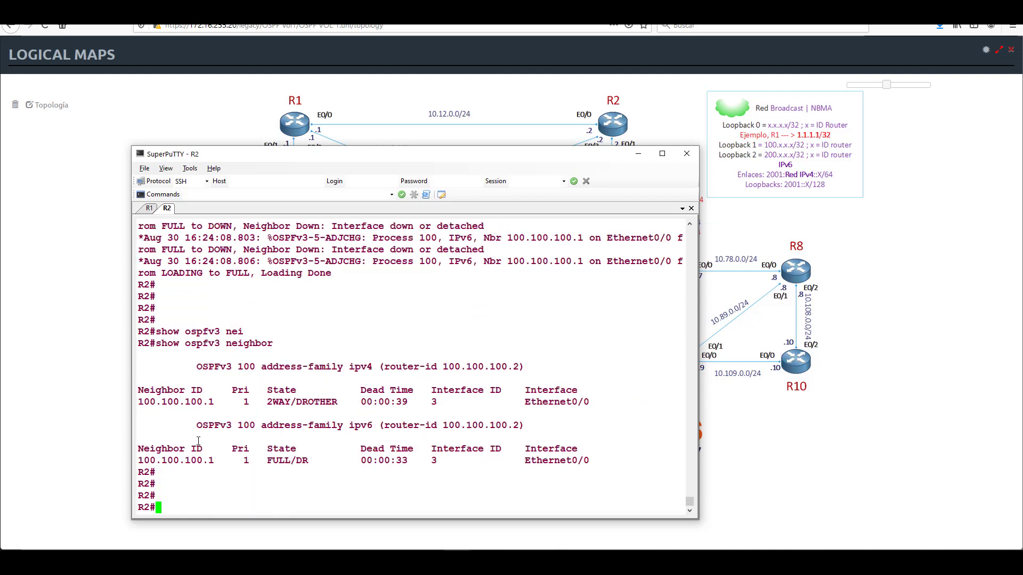
- Compare the IPv6 and IPv4 address-family neighbor entries on R2, including the IPv4 neighbor's state
left_click_drag(186, 426, 599, 463)
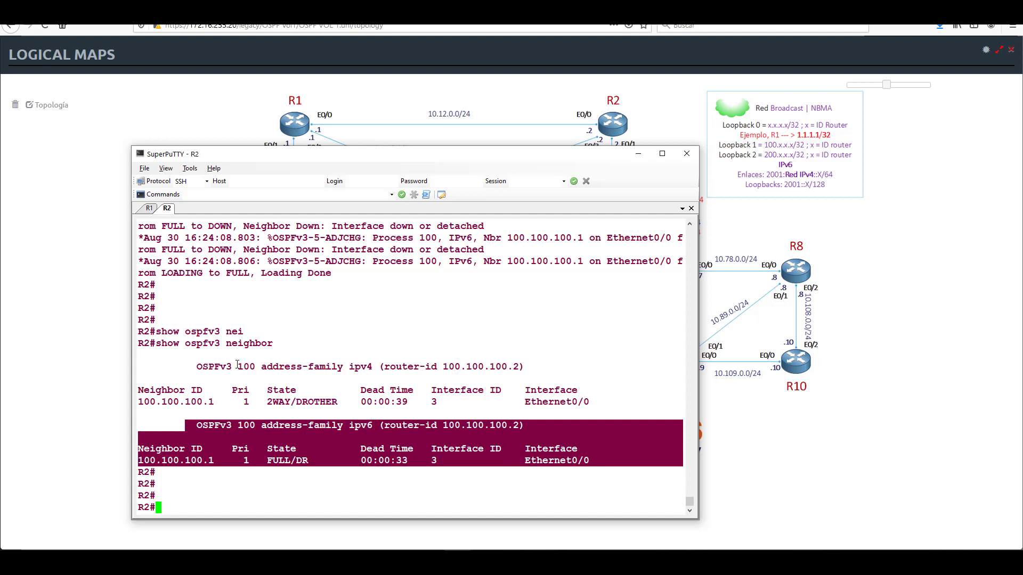
left_click_drag(191, 367, 592, 402)
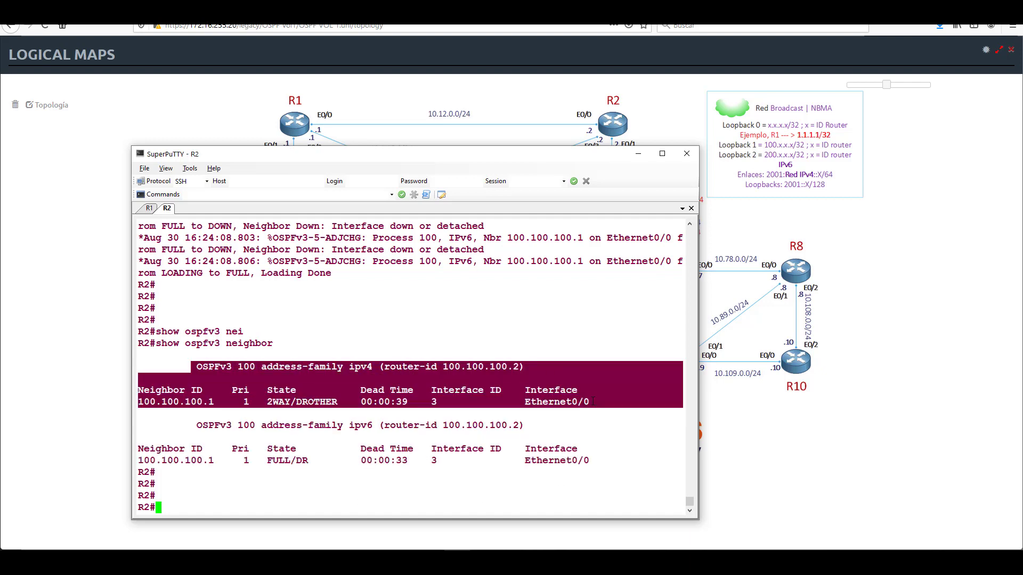
left_click(356, 367)
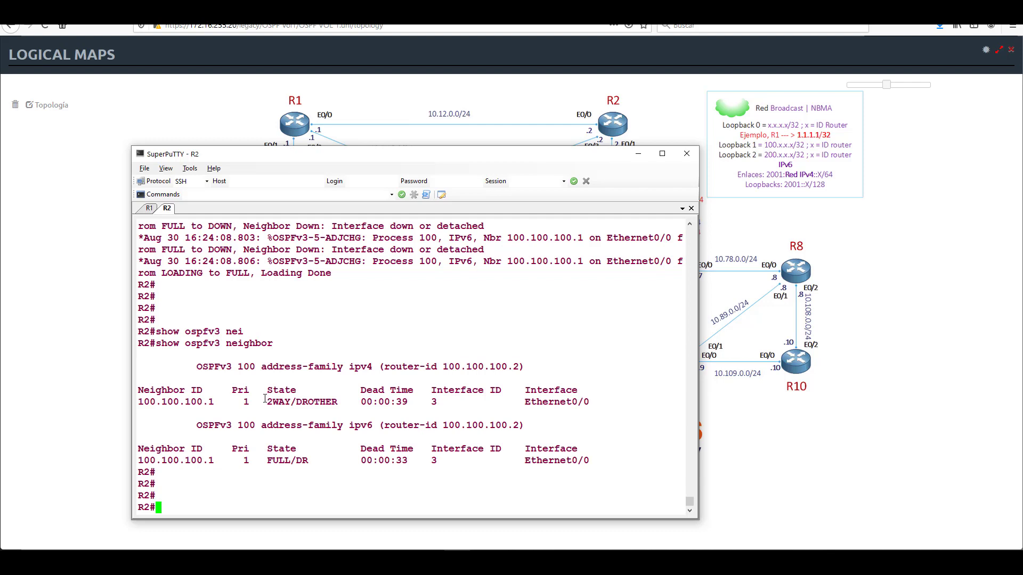
left_click_drag(261, 401, 378, 366)
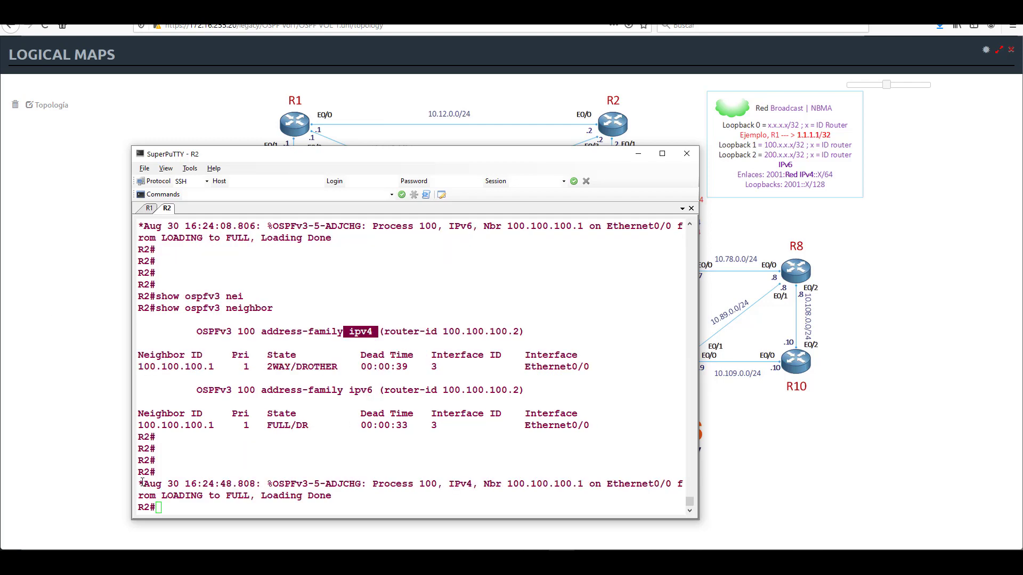
- Examine the newest IPv4 adjacency log message for R2's Ethernet0/0
left_click_drag(140, 483, 255, 496)
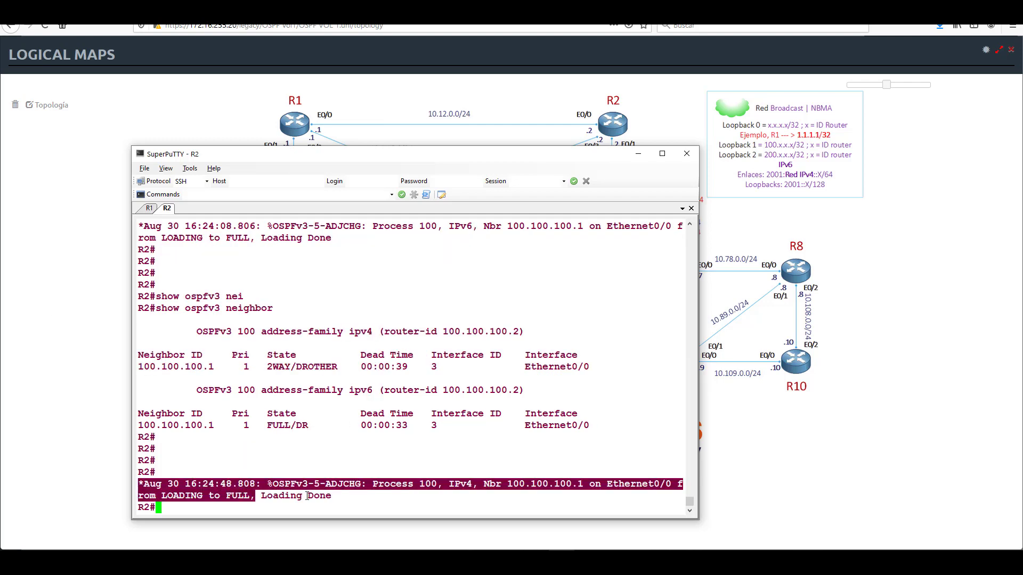
left_click(351, 499)
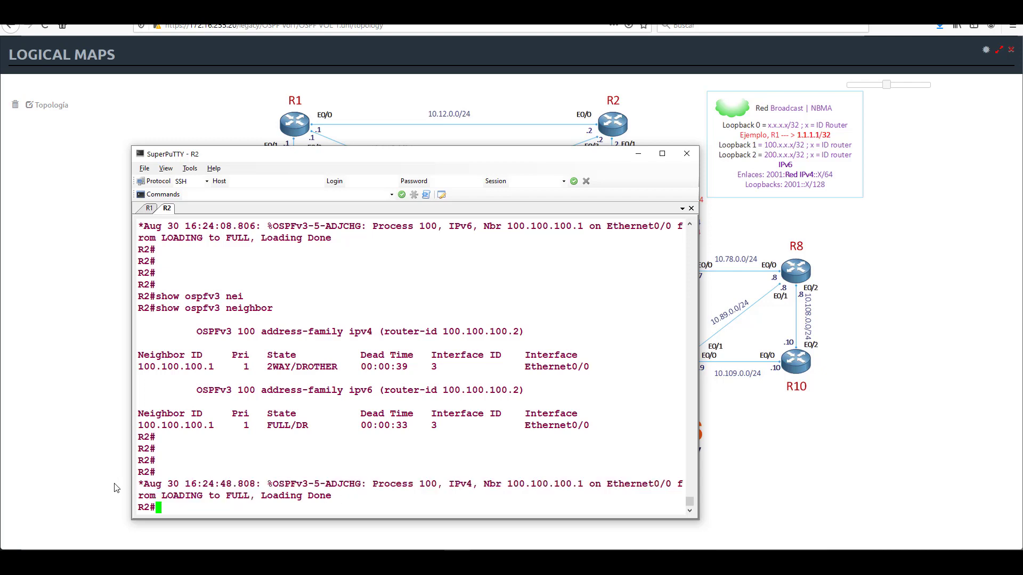
left_click_drag(138, 484, 358, 490)
left_click(377, 504)
- Display R2's IPv4 routing table with show ip route and examine the OSPF route to 1.1.1.1
key("Return")
key("Return")
key("Return")
type("show ip route")
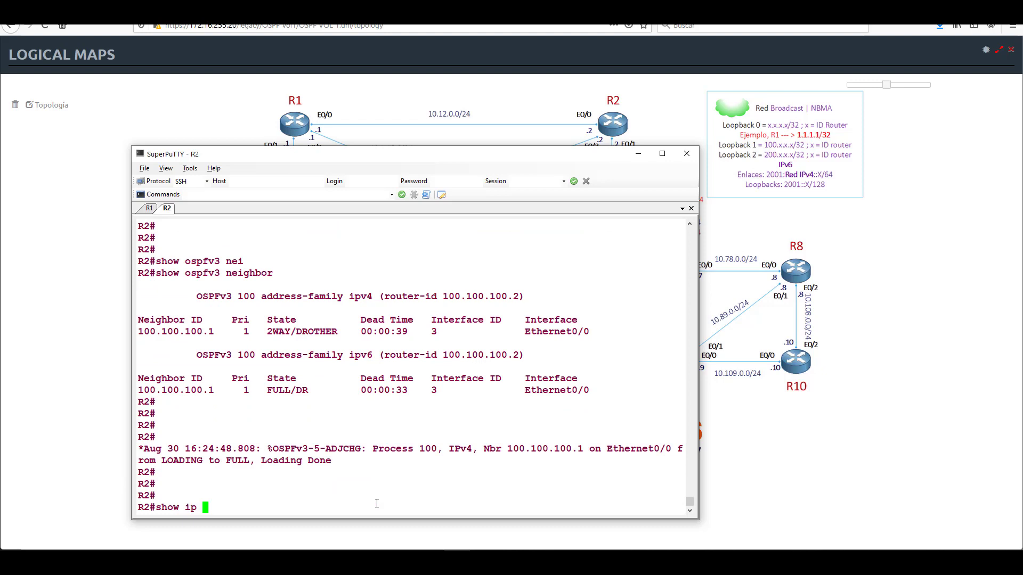
key("Return")
key("Return")
key("Return")
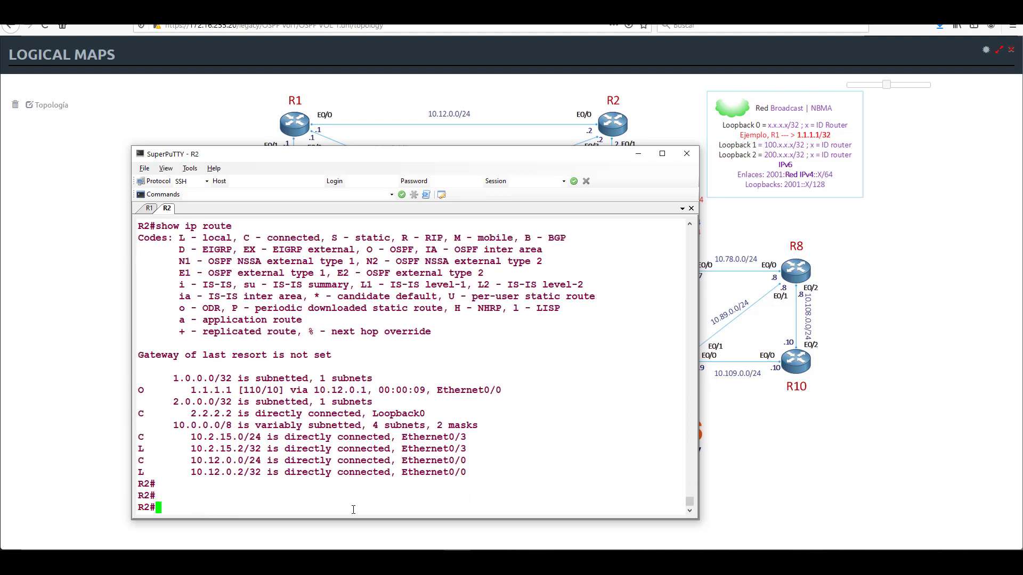
left_click_drag(139, 388, 557, 390)
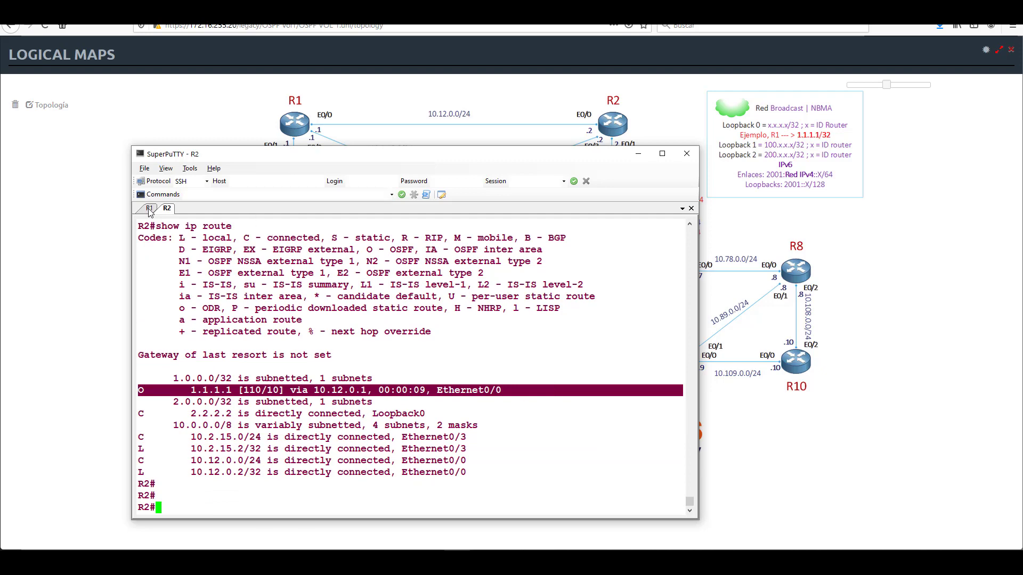
- Switch to R1's console, display its IPv4 routing table and examine the OSPF route to 2.2.2.2
left_click(149, 210)
type("sh ip route")
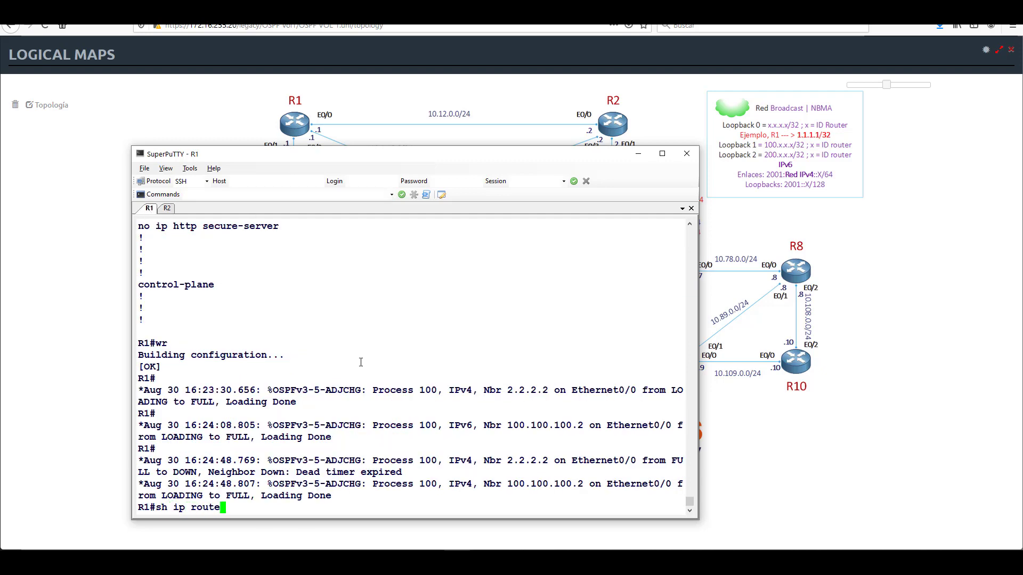
key("Return")
key("space")
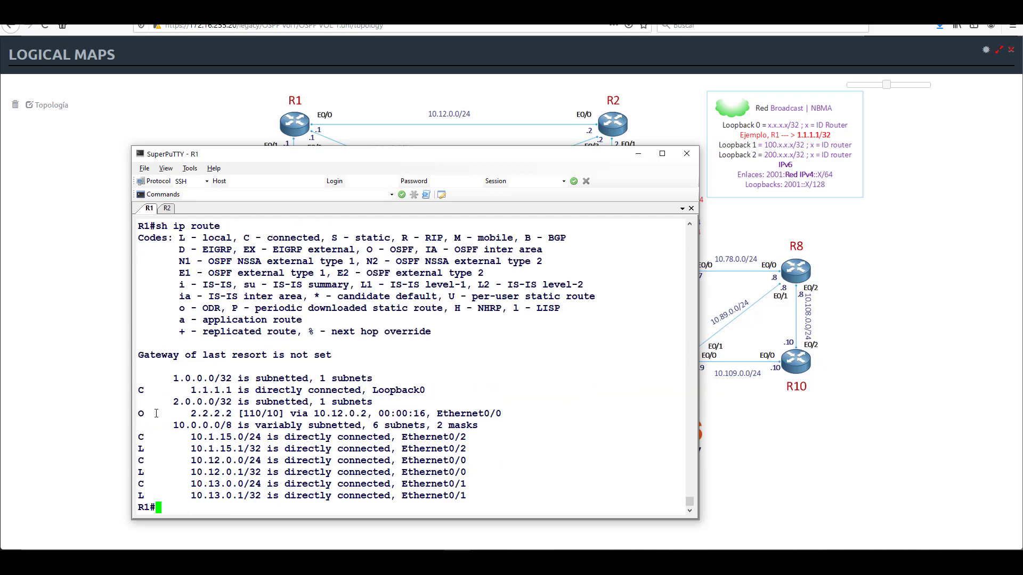
left_click_drag(140, 414, 682, 415)
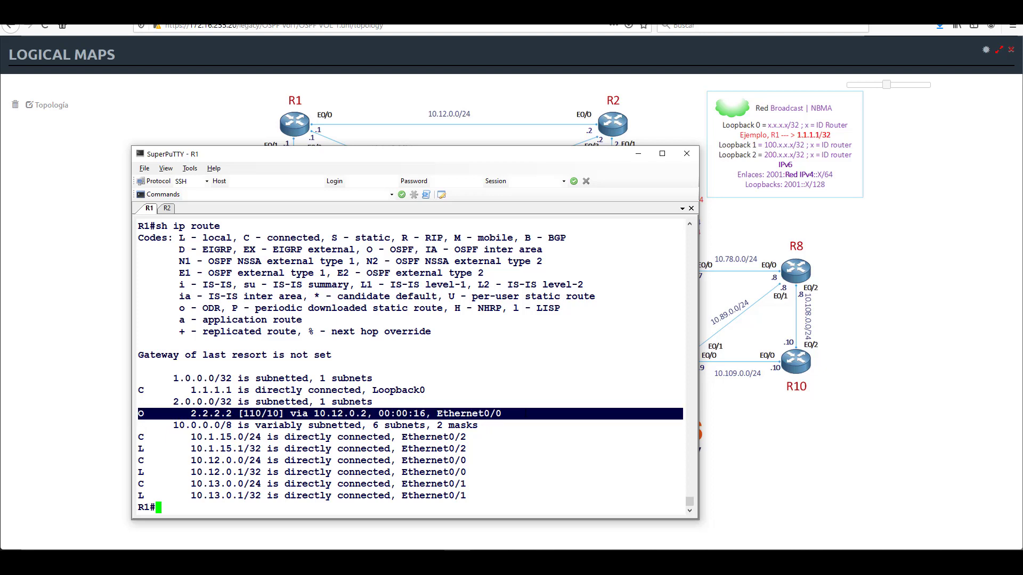
left_click_drag(243, 413, 267, 413)
left_click_drag(147, 414, 135, 413)
left_click(309, 425)
key("Return")
key("Return")
key("Return")
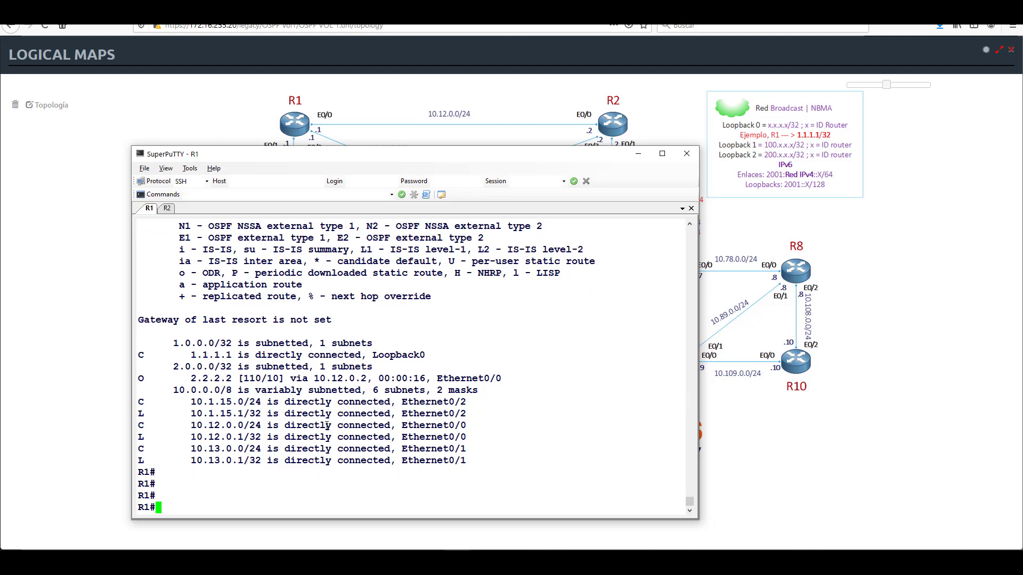